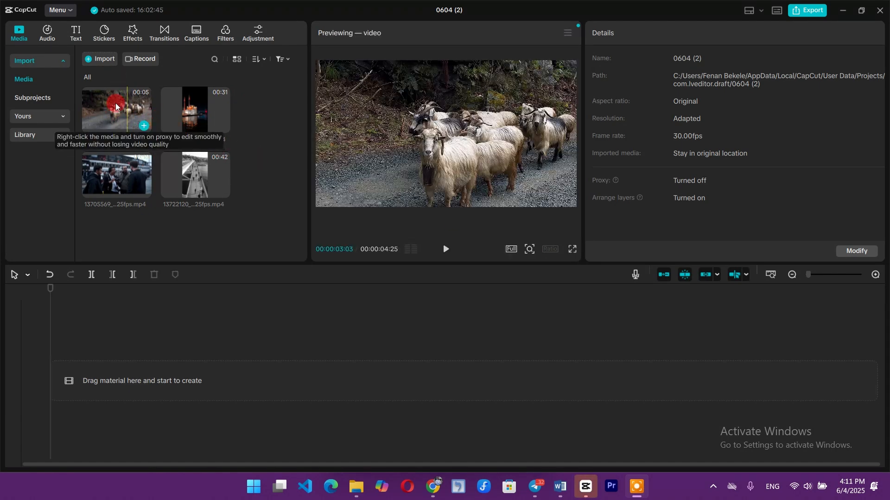
- Add the 13705569 clip of the men by the ferry to the start of the timeline and select it
click(206, 125)
click(75, 155)
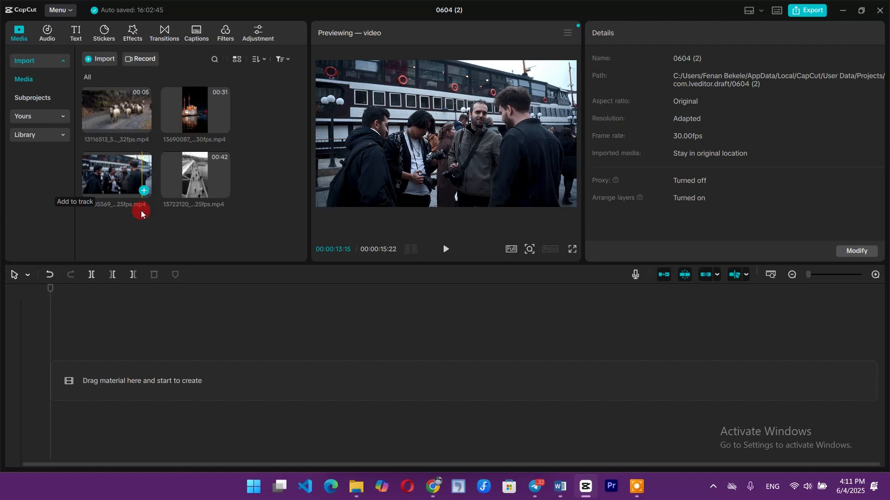
drag(188, 393, 107, 380)
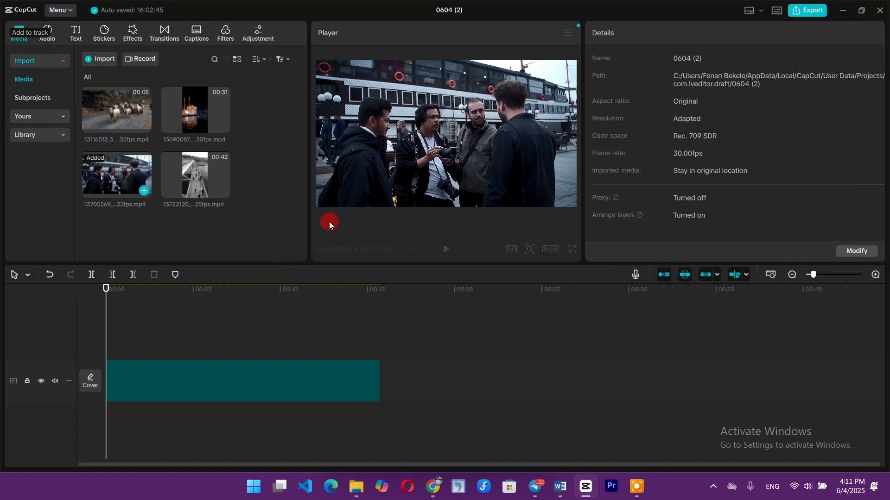
click(475, 112)
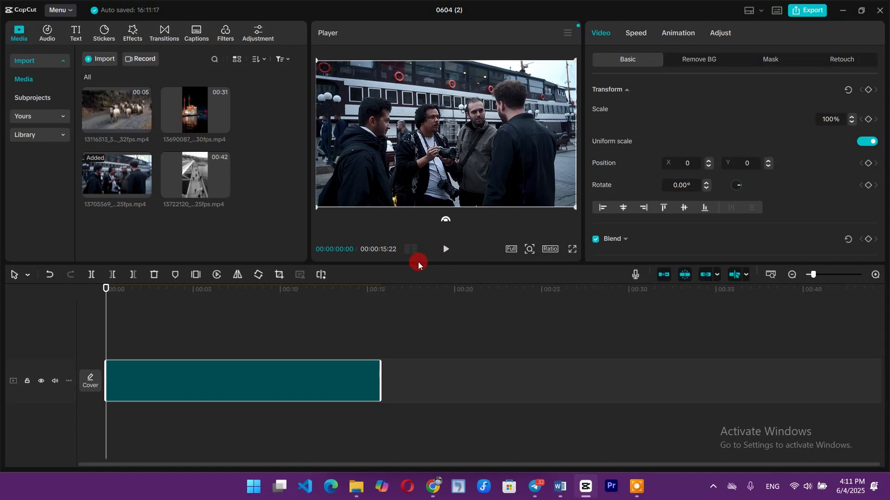
- Enlarge the preview area by shrinking the timeline's height and narrowing the media and clip properties areas
drag(433, 265, 441, 345)
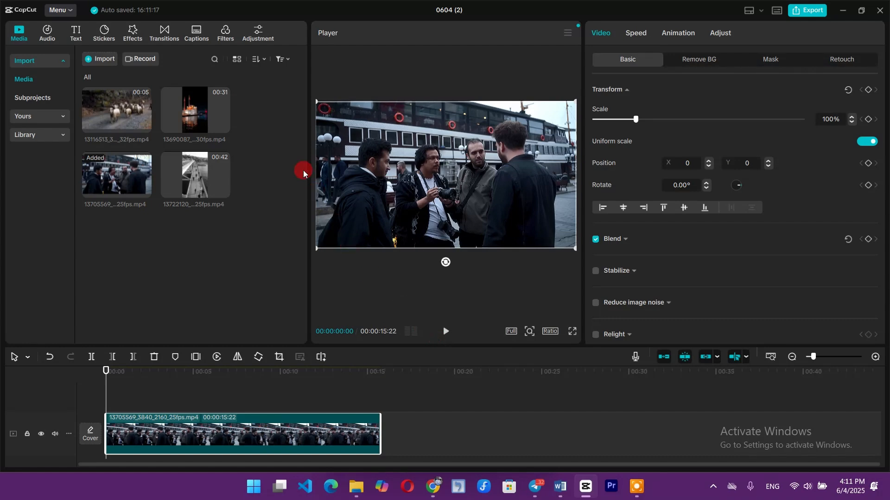
drag(307, 176, 205, 175)
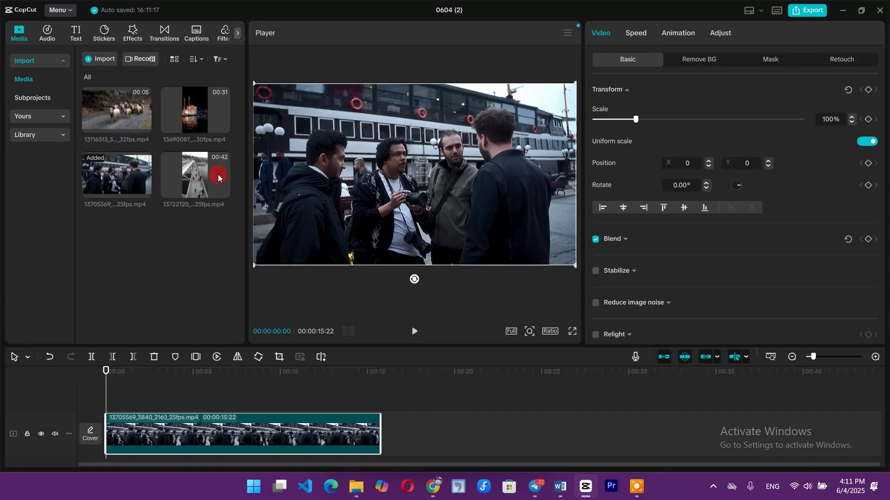
drag(571, 178, 687, 174)
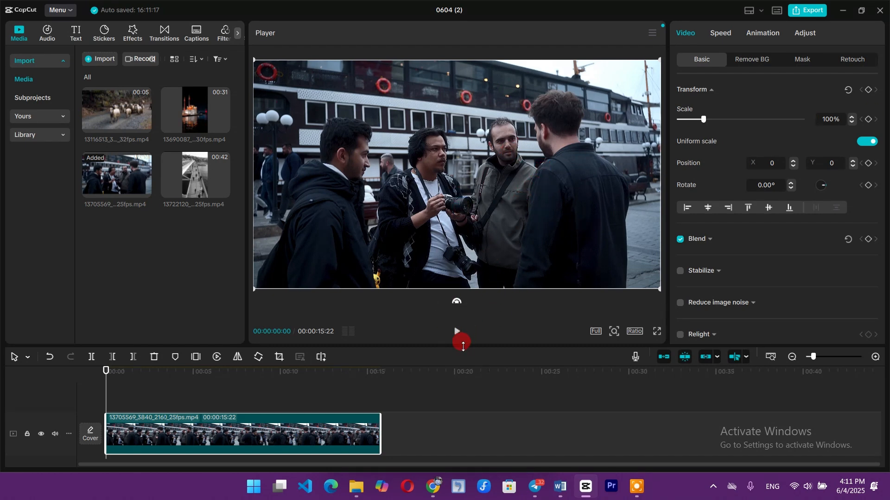
drag(463, 345, 464, 324)
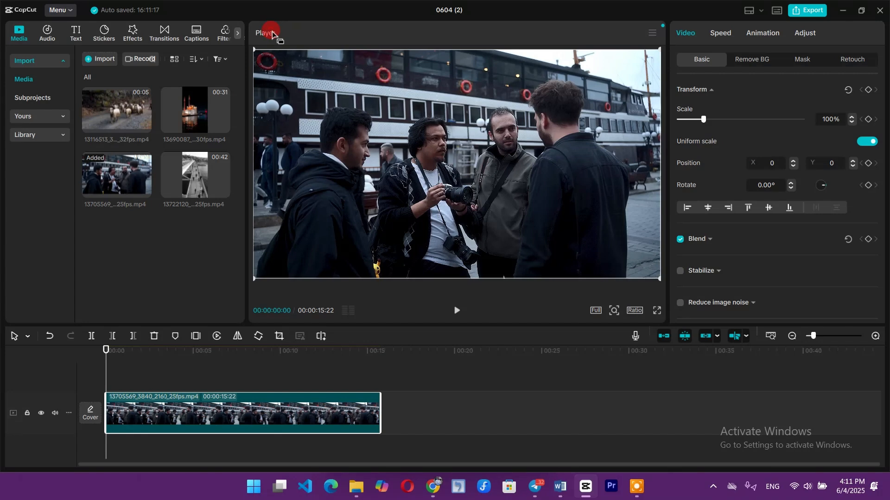
mouse_move(272, 33)
mouse_down()
mouse_move(288, 113)
mouse_move(377, 149)
mouse_move(500, 157)
mouse_move(709, 145)
mouse_move(399, 135)
mouse_move(110, 152)
mouse_move(254, 194)
mouse_move(199, 83)
mouse_move(121, 72)
mouse_move(365, 115)
mouse_move(276, 46)
mouse_up()
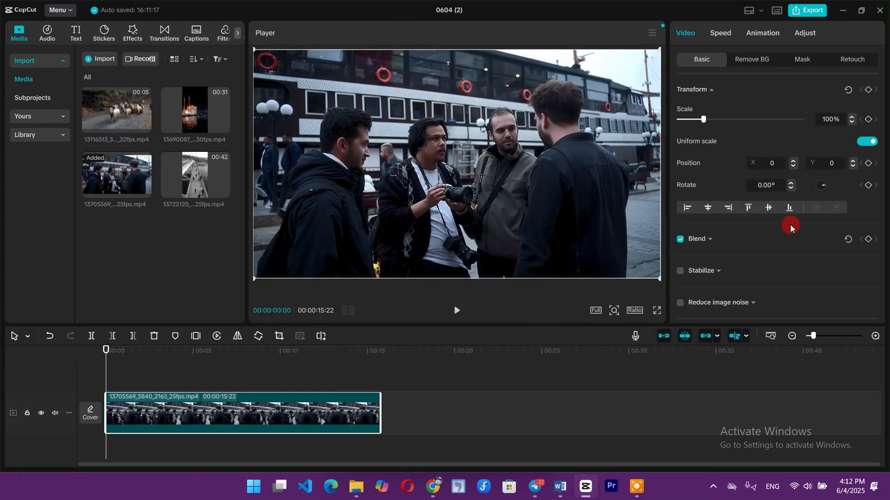
- Rebalance the workspace by giving the timeline more height and slightly widening the media and clip properties areas
drag(445, 331, 444, 249)
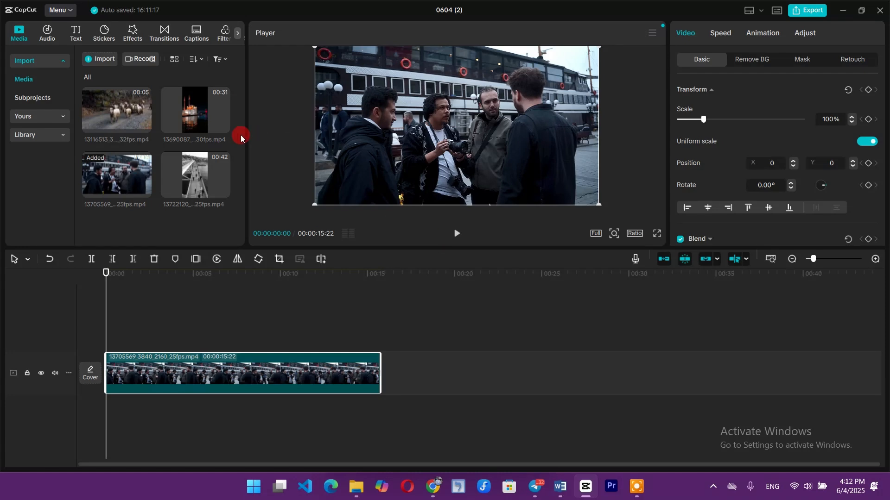
drag(245, 139, 277, 144)
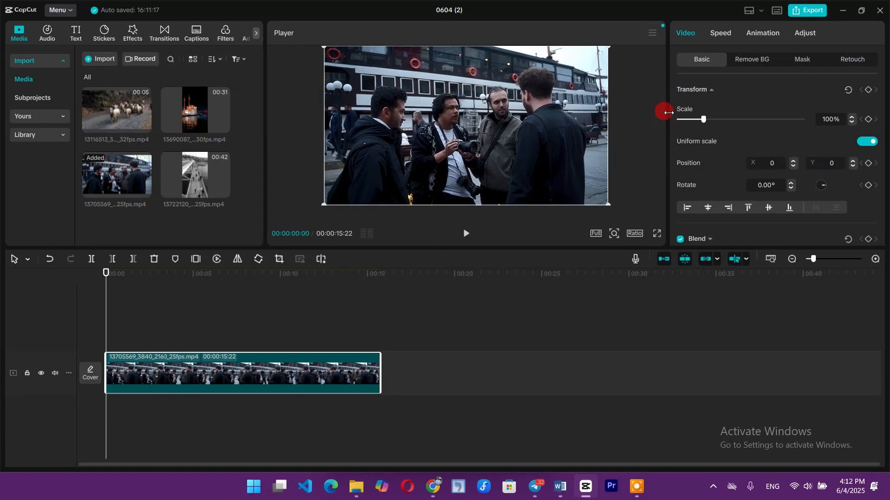
drag(669, 113, 633, 109)
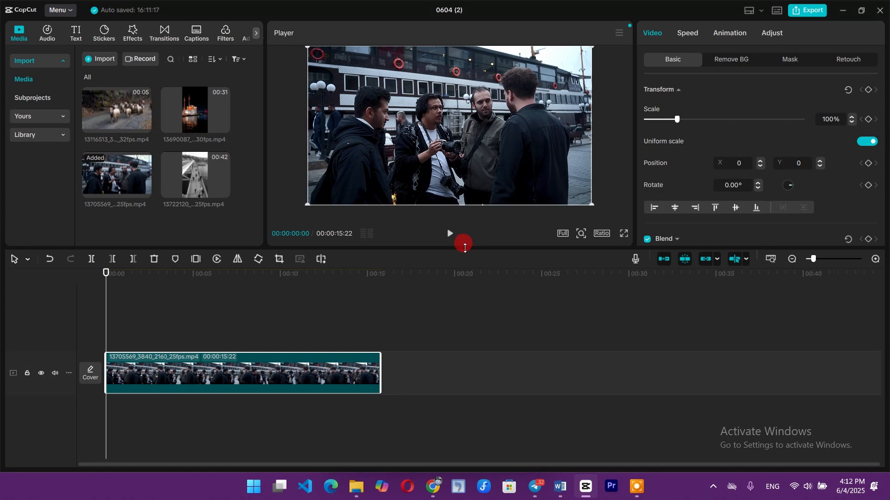
drag(465, 247, 466, 267)
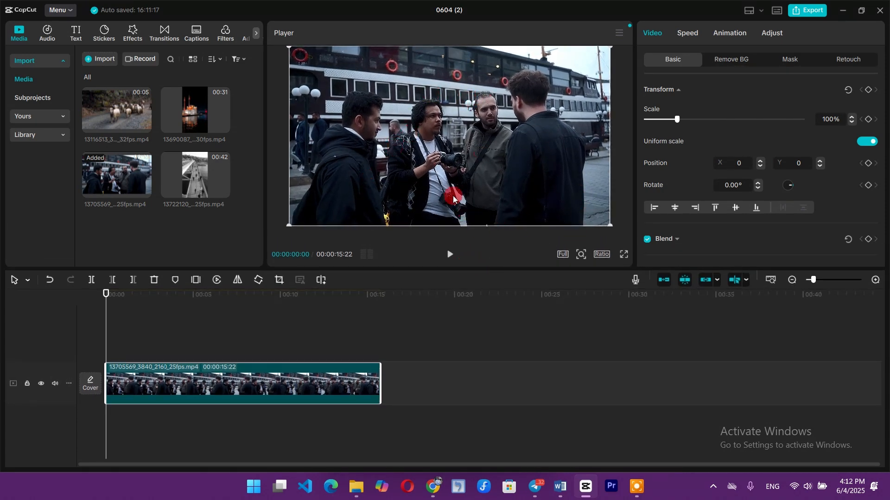
- Set the project's aspect ratio to 16:9
click(598, 255)
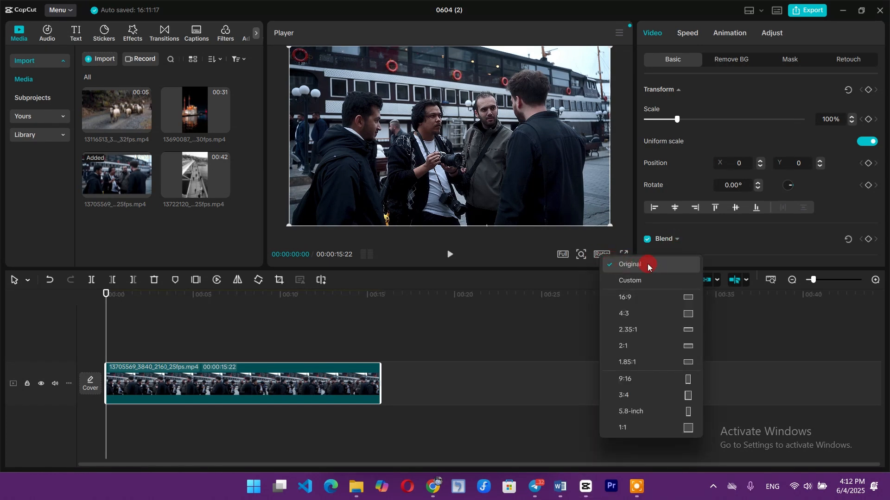
click(648, 302)
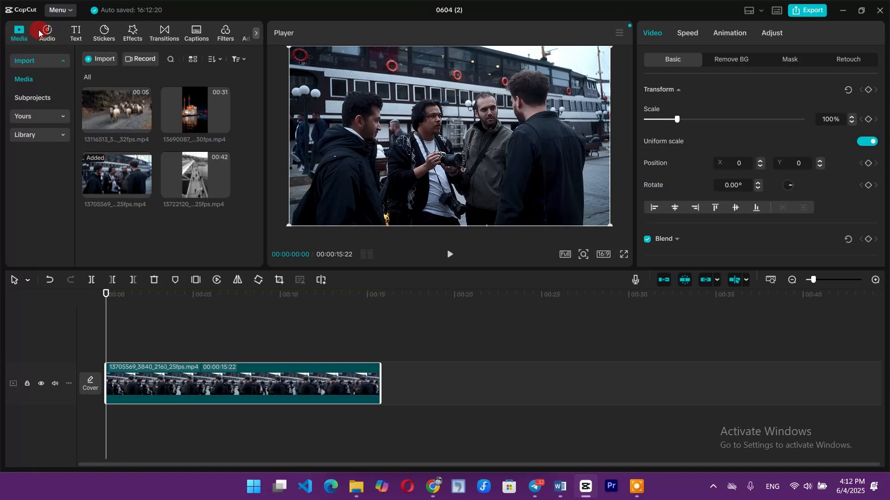
- Add a default text clip above the video at the start of the timeline
click(77, 32)
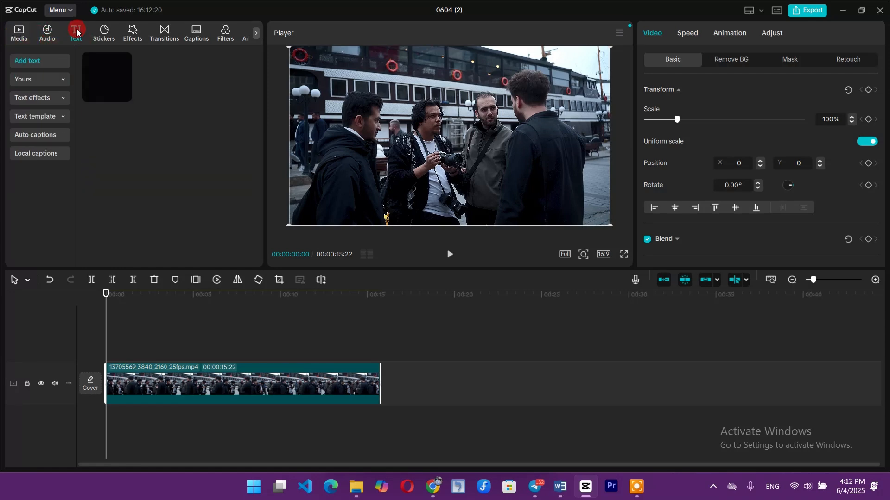
mouse_move(89, 79)
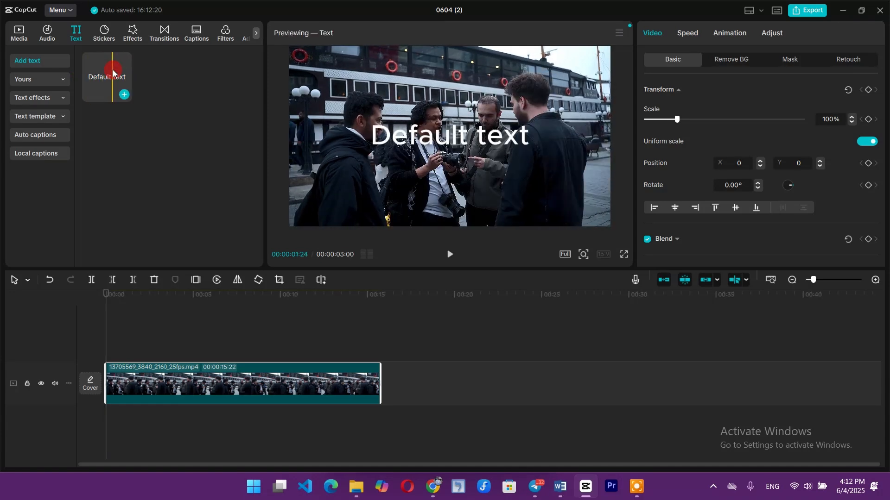
drag(113, 70, 121, 95)
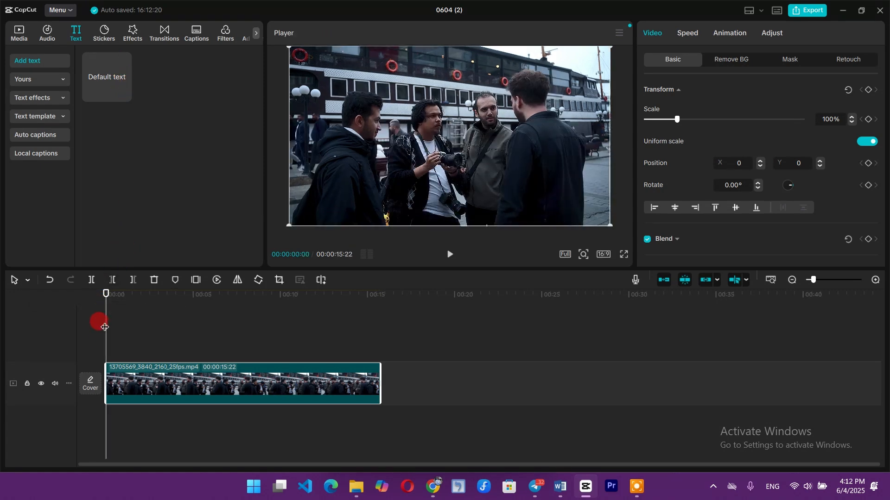
scroll(96, 320, up, 1)
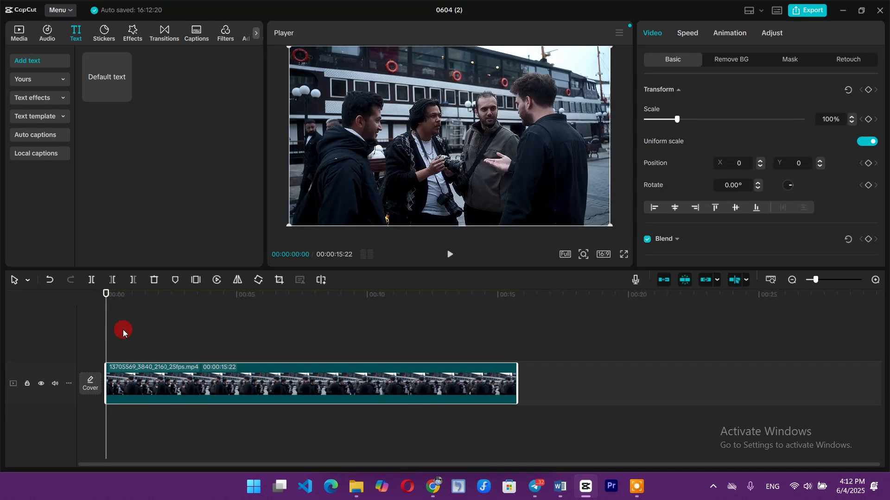
click(124, 94)
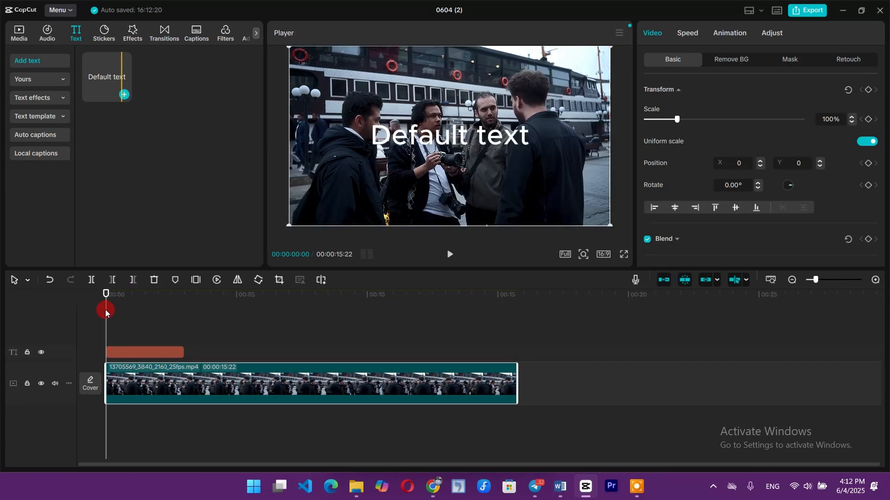
- Add a second default text clip at about 10 seconds on the timeline and delete it again
click(276, 323)
click(319, 331)
drag(379, 340, 366, 339)
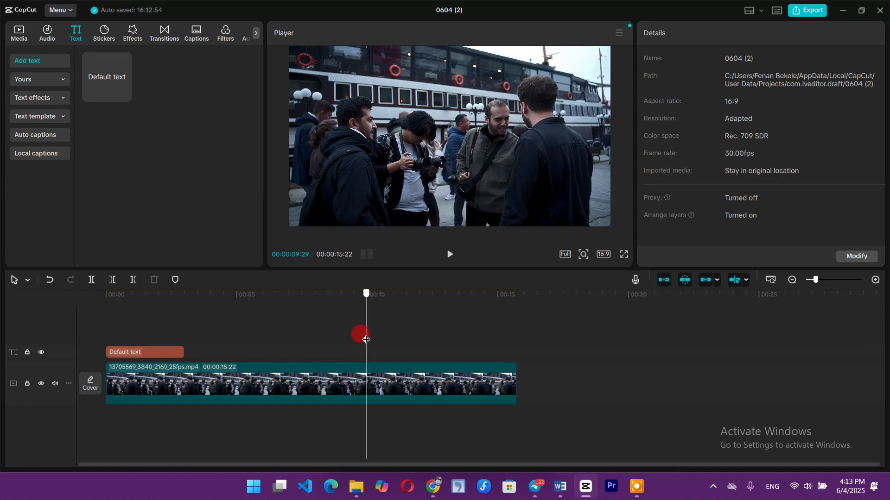
click(124, 95)
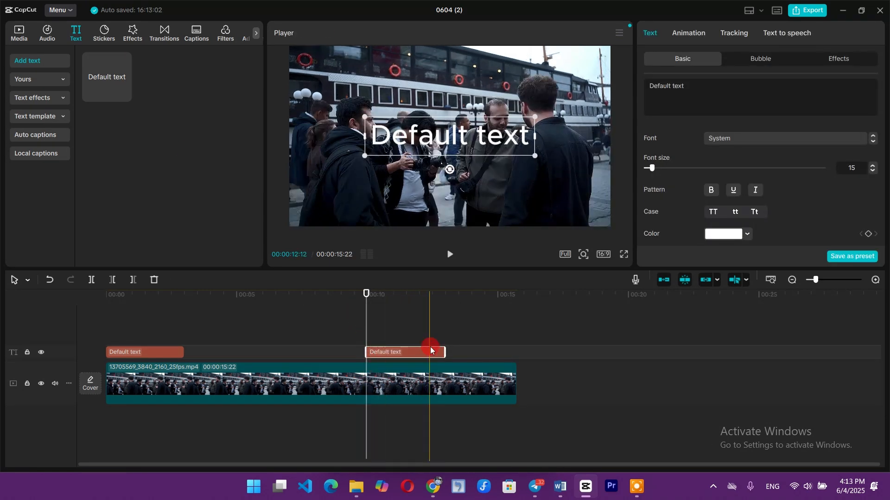
click(154, 280)
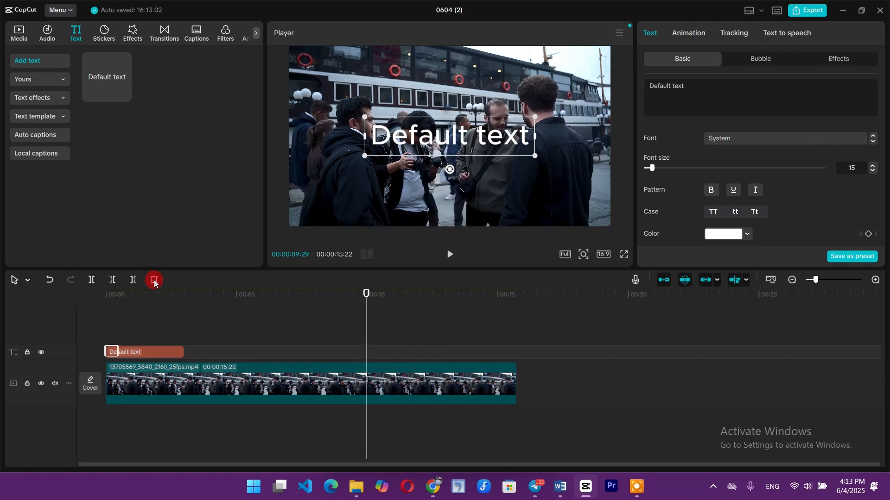
- Return the playhead to the start of the timeline and select the default text clip there
click(119, 320)
drag(119, 321, 79, 302)
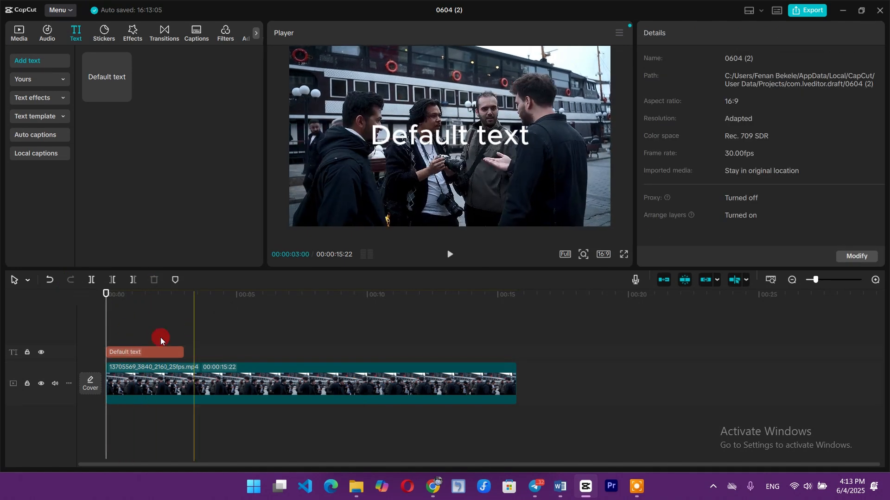
click(143, 351)
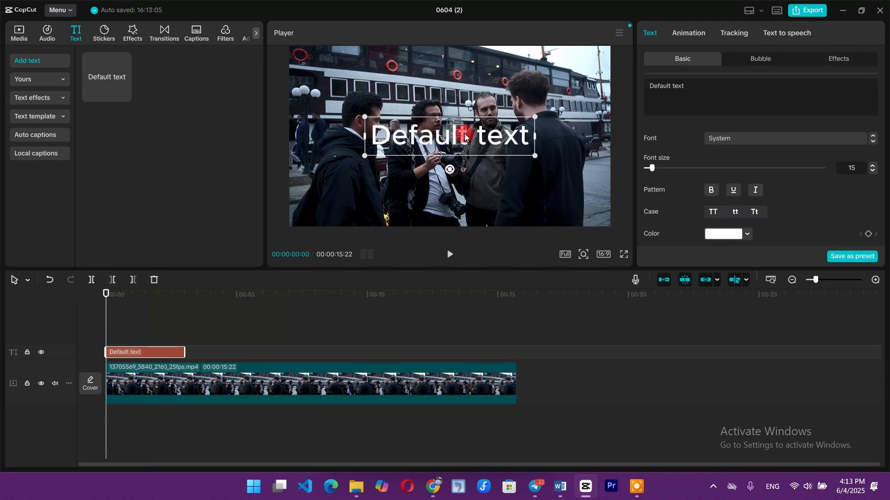
- Examine the text clip's basic settings, including content, font, size, pattern, case, color, blend, stroke, background, glow, shadow and curve
triple_click(657, 84)
click(689, 84)
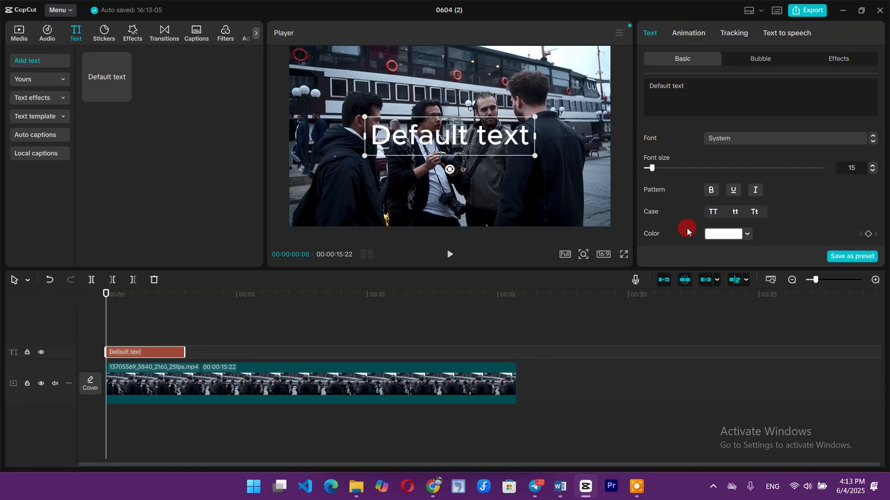
click(824, 82)
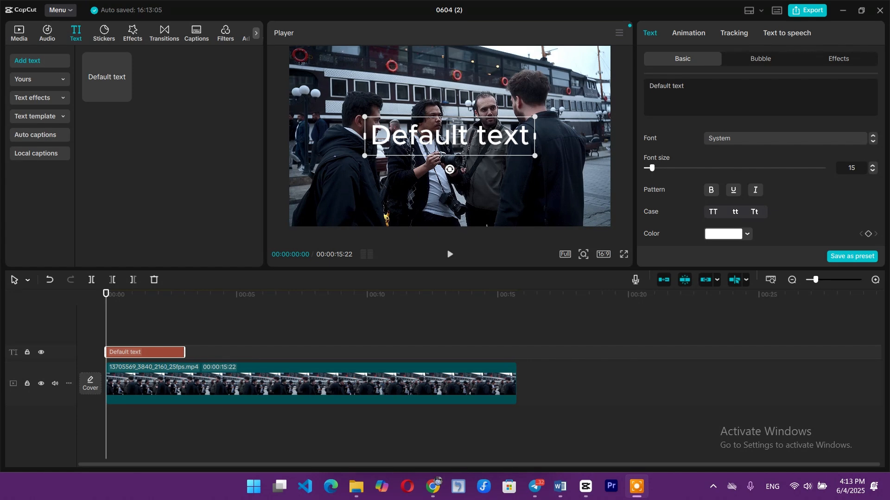
mouse_move(636, 27)
mouse_down()
mouse_move(651, 244)
mouse_move(683, 256)
mouse_move(880, 251)
mouse_move(885, 37)
mouse_move(640, 21)
mouse_up()
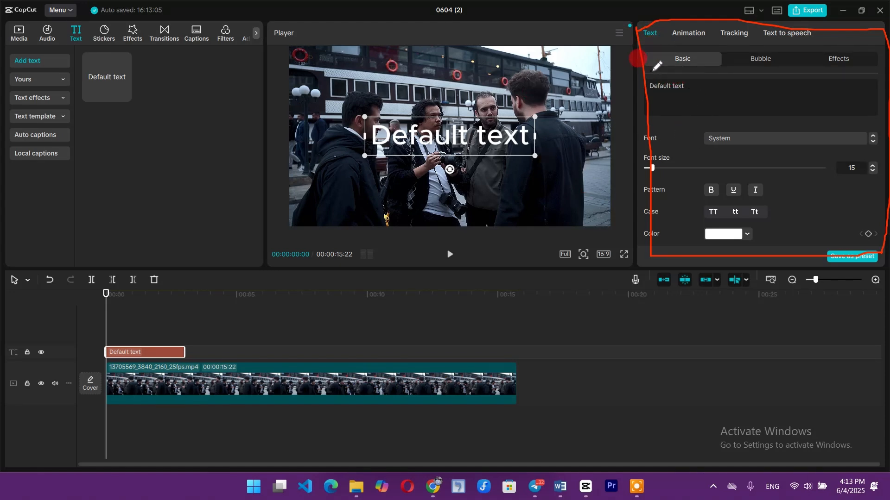
mouse_move(660, 71)
mouse_down()
mouse_move(665, 94)
mouse_move(697, 88)
mouse_move(658, 72)
mouse_up()
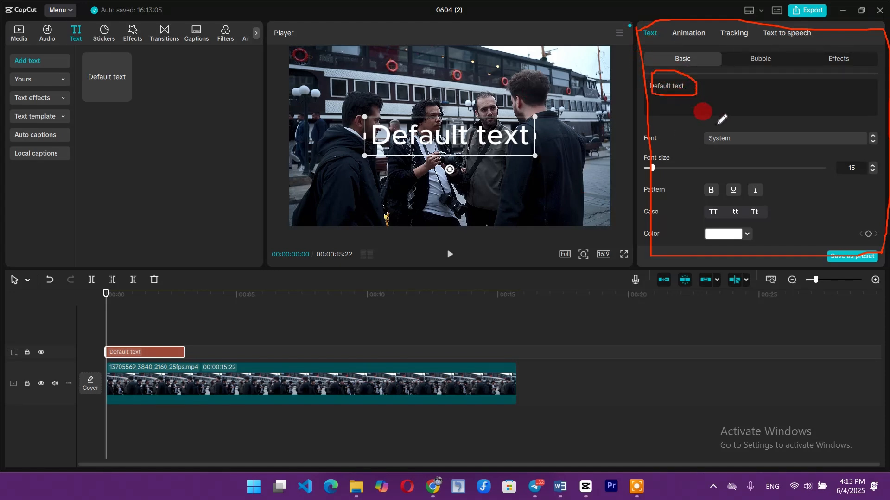
mouse_move(706, 130)
mouse_down()
mouse_move(740, 124)
mouse_move(705, 124)
mouse_up()
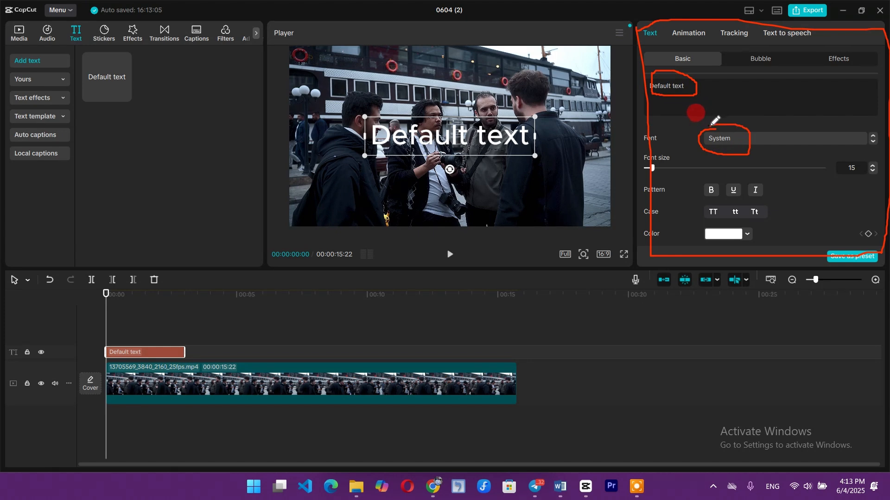
mouse_move(643, 152)
mouse_down()
mouse_move(681, 155)
mouse_move(650, 148)
mouse_up()
mouse_move(708, 186)
mouse_down()
mouse_move(735, 200)
mouse_move(743, 189)
mouse_move(726, 184)
mouse_move(755, 179)
mouse_move(763, 195)
mouse_move(755, 179)
mouse_move(767, 186)
mouse_move(732, 193)
mouse_move(753, 198)
mouse_up()
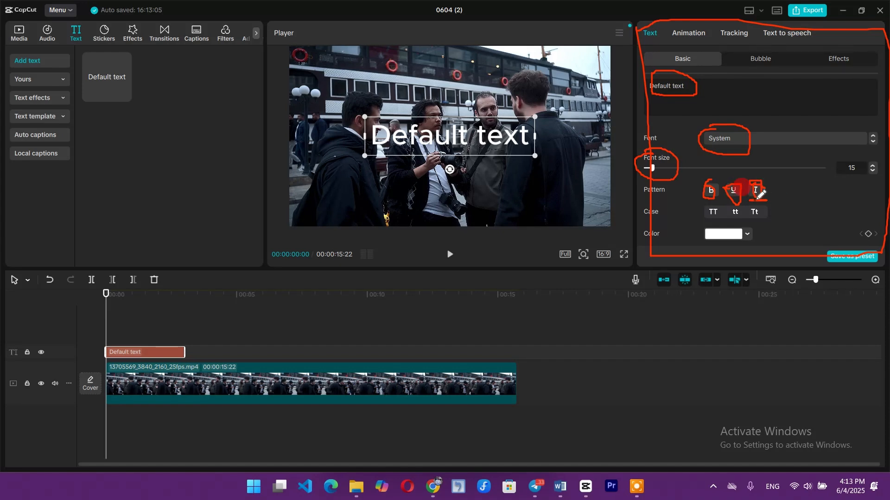
mouse_move(699, 215)
mouse_down()
mouse_move(714, 220)
mouse_move(721, 207)
mouse_move(726, 220)
mouse_move(744, 207)
mouse_move(731, 206)
mouse_up()
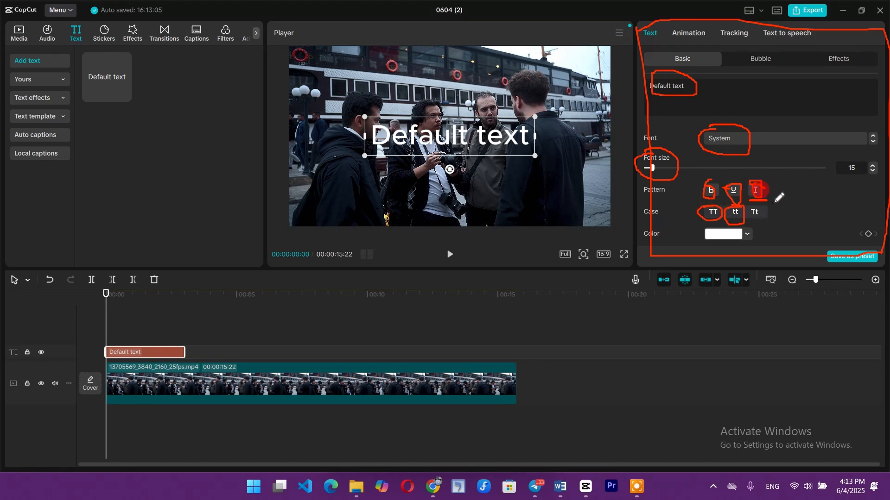
drag(731, 231, 735, 238)
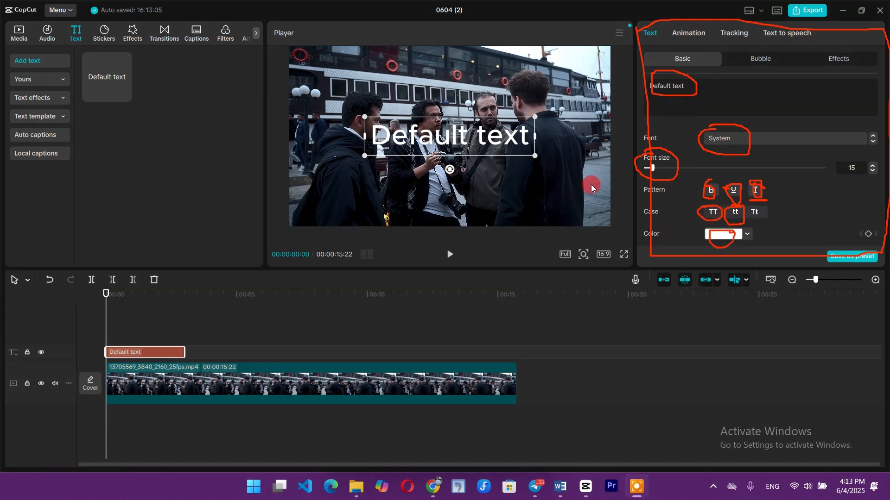
scroll(774, 168, down, 5)
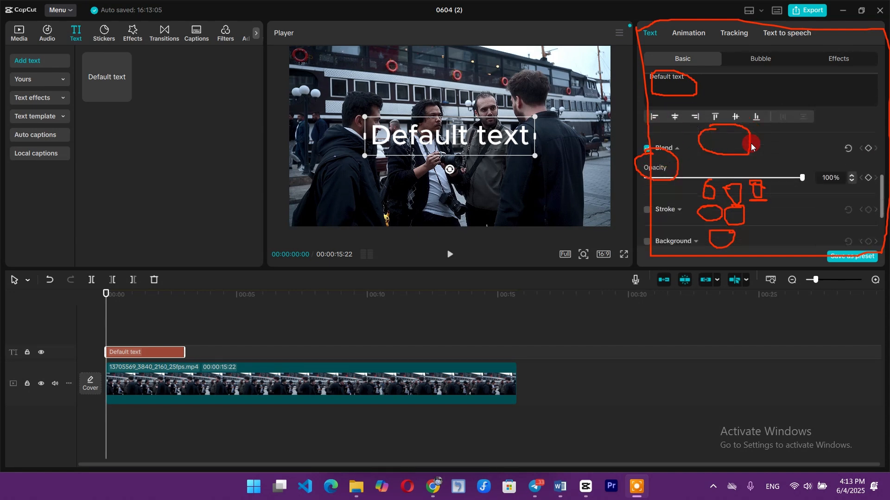
scroll(727, 149, down, 3)
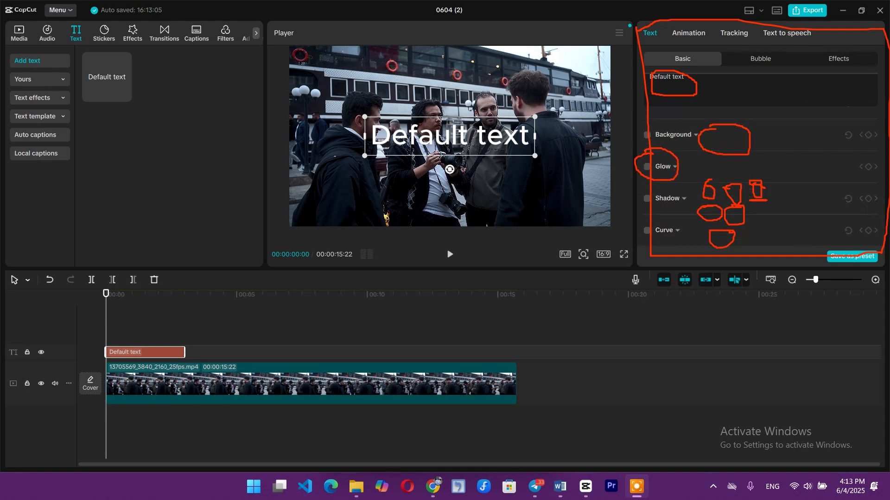
key(Escape)
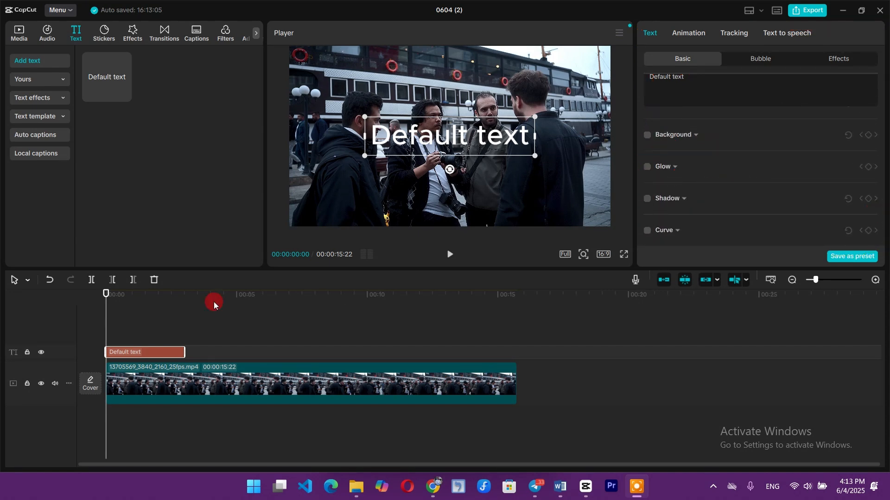
- Replace the default text clip's content with "Subscribe"
scroll(687, 131, up, 8)
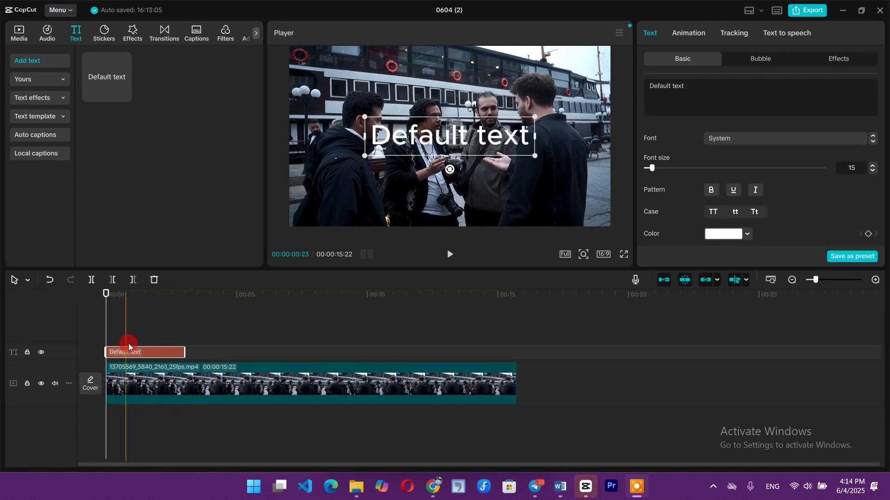
drag(699, 89, 632, 84)
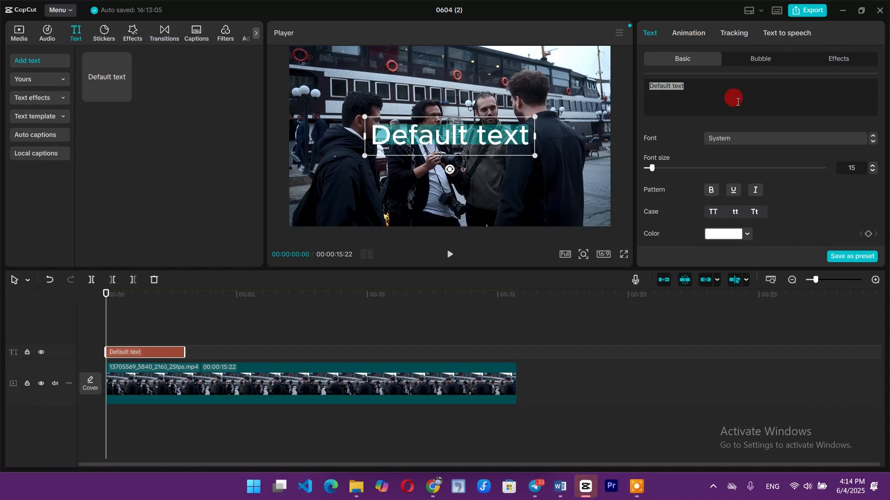
text(Subscri)
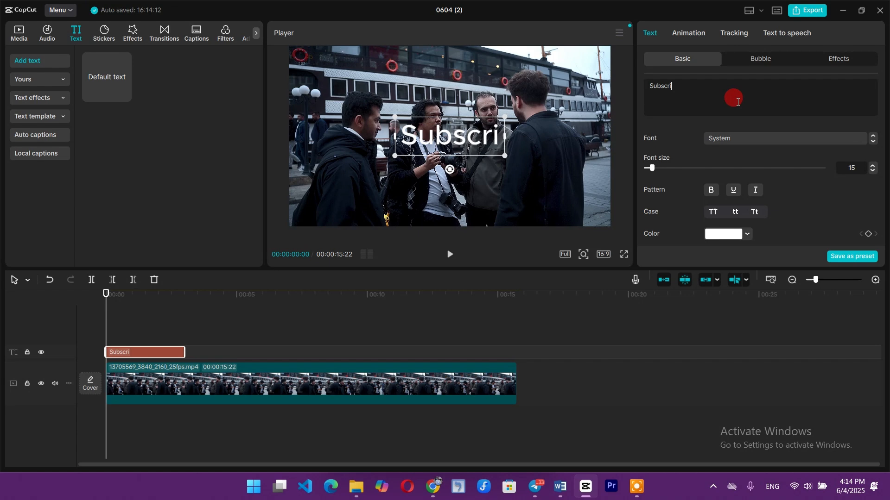
key(BackSpace)
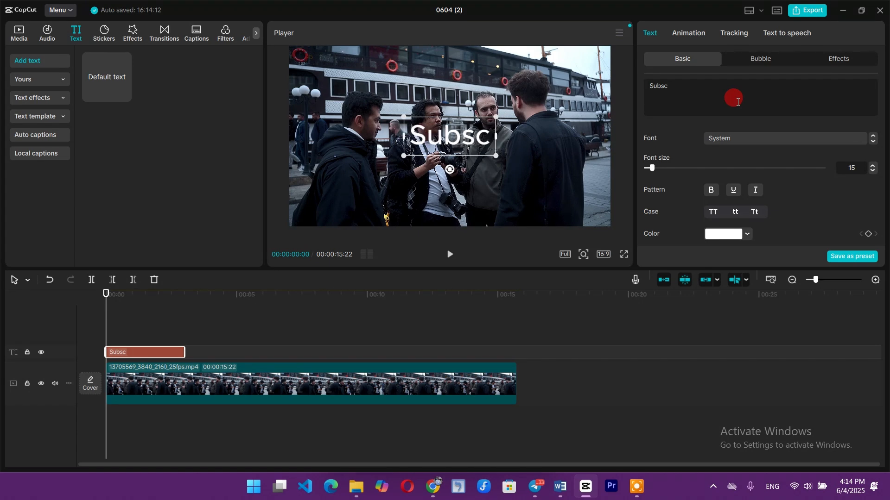
text(ribe)
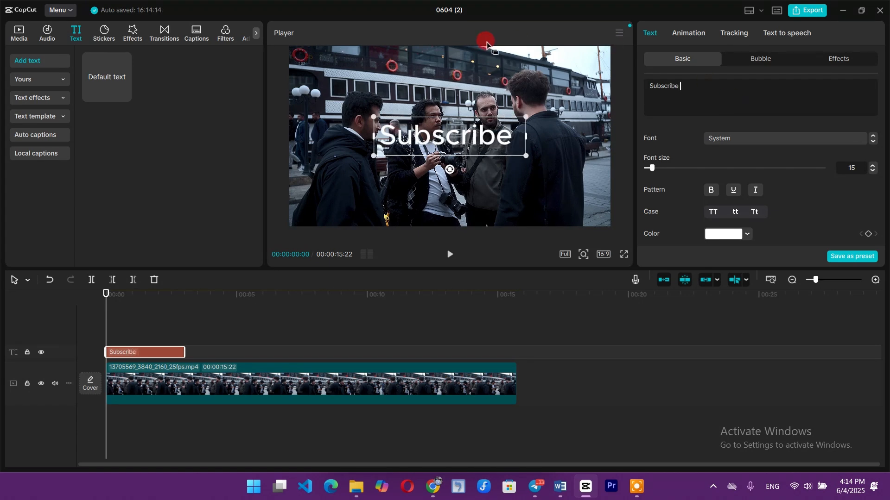
- Enlarge the Subscribe text in the preview to span most of the frame width and open its font list
drag(364, 109, 295, 70)
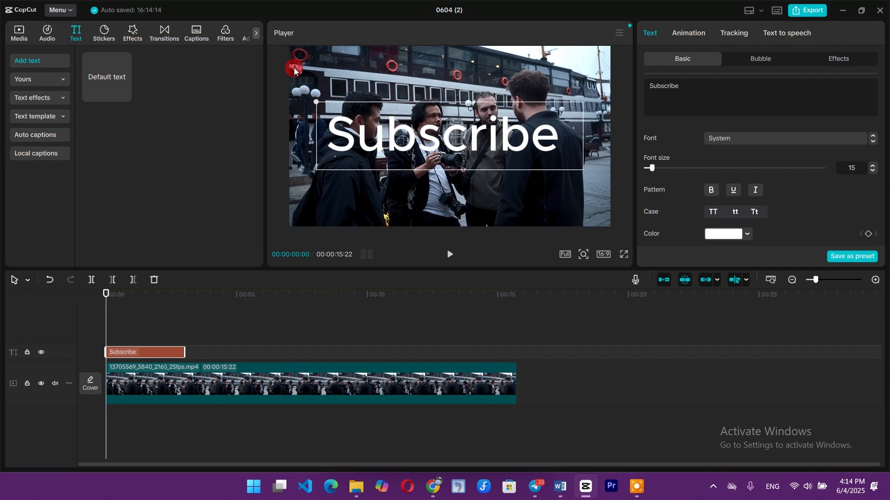
click(768, 143)
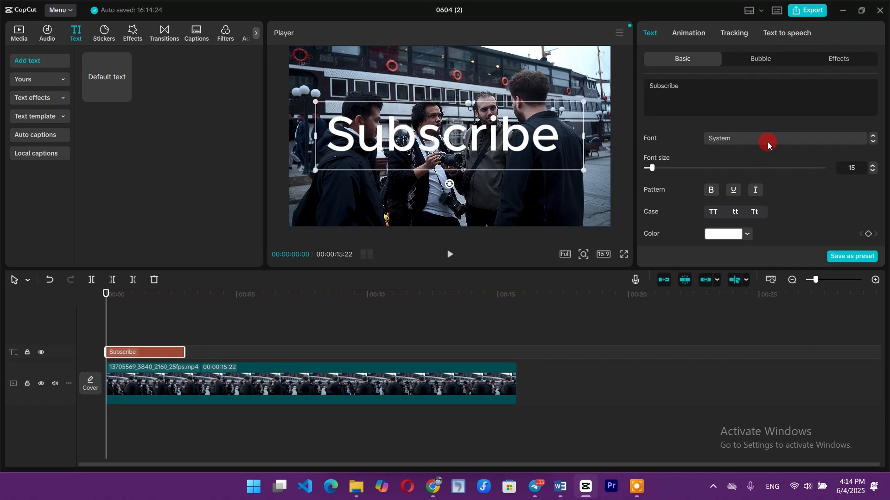
click(729, 138)
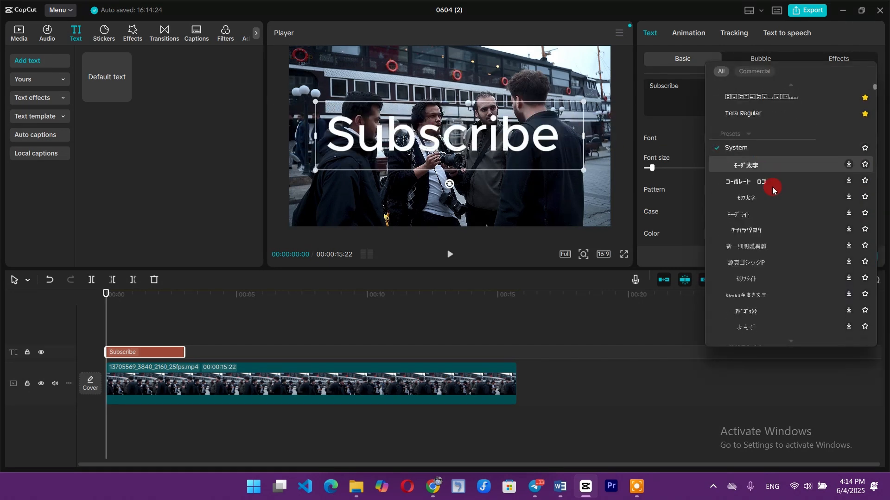
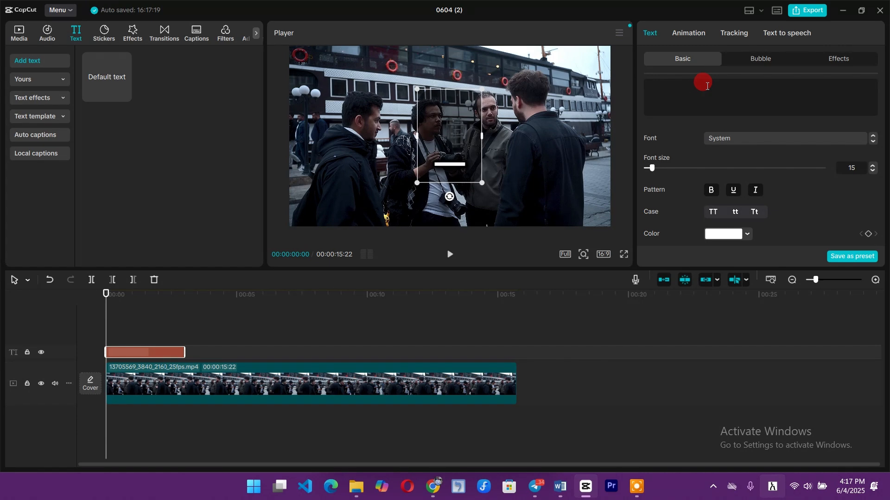
- Switch to Telegram, leave the scheduled messages and highlight the channel's link in its channel info
click(535, 495)
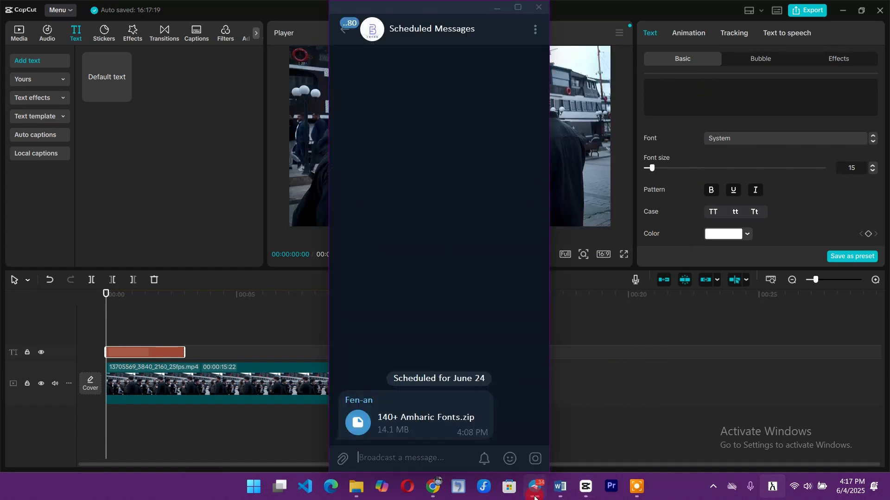
click(346, 27)
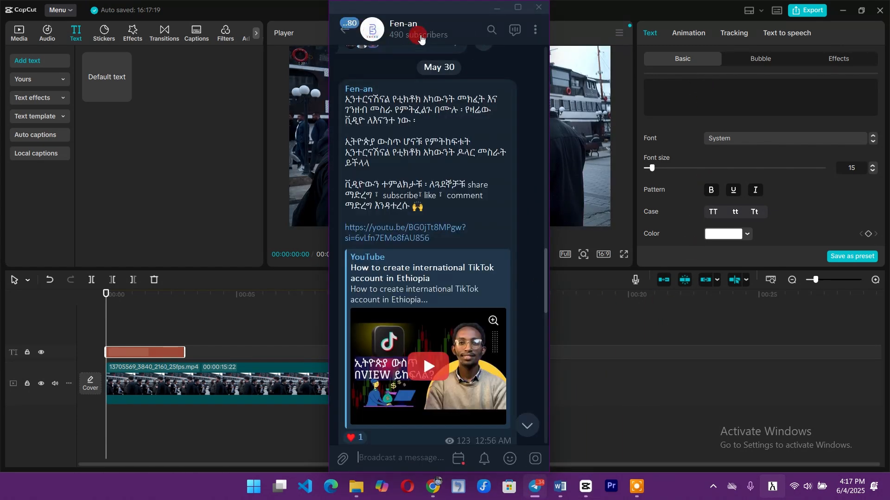
click(417, 33)
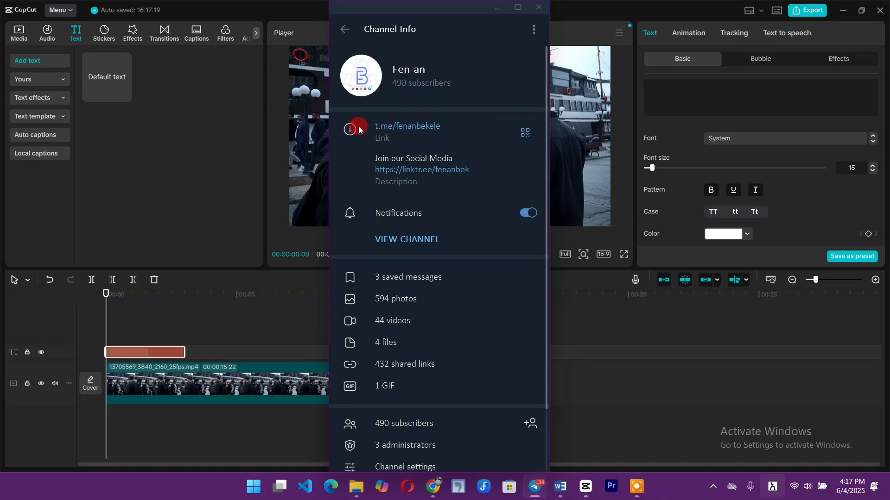
drag(441, 132, 354, 102)
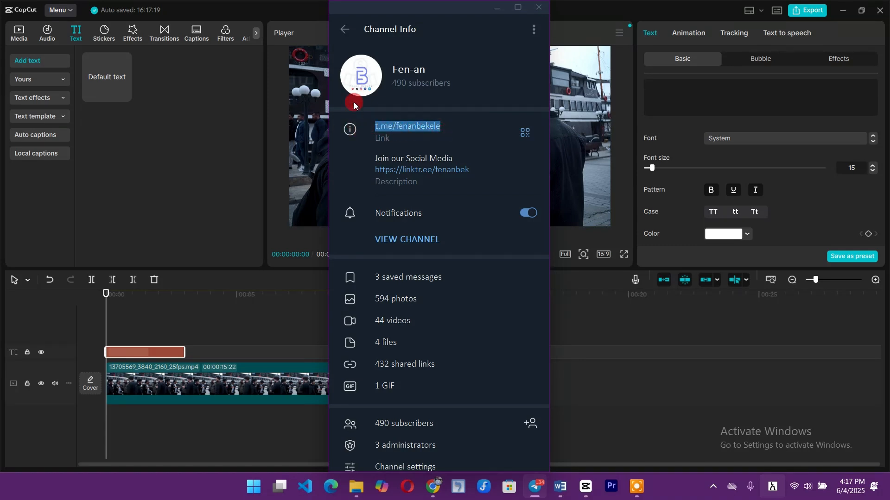
- Reopen the channel's scheduled messages to view 140+ Amharic Fonts.zip, and return to CapCut
click(344, 29)
click(458, 459)
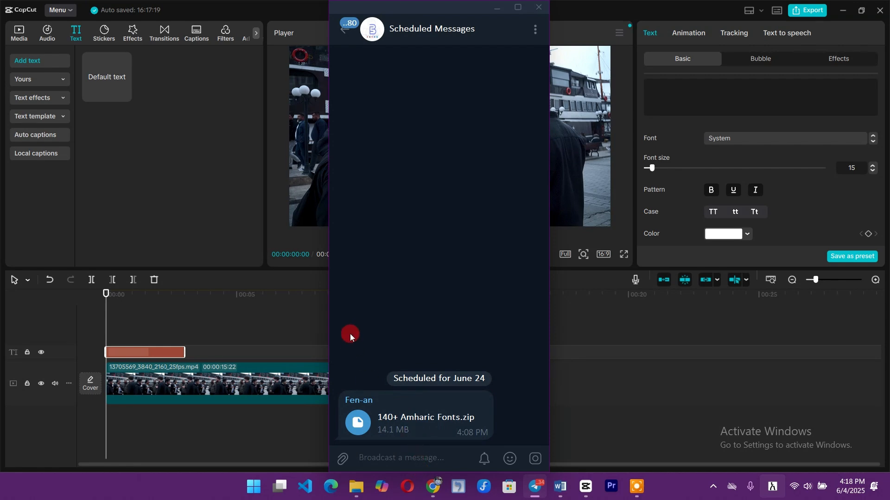
click(349, 42)
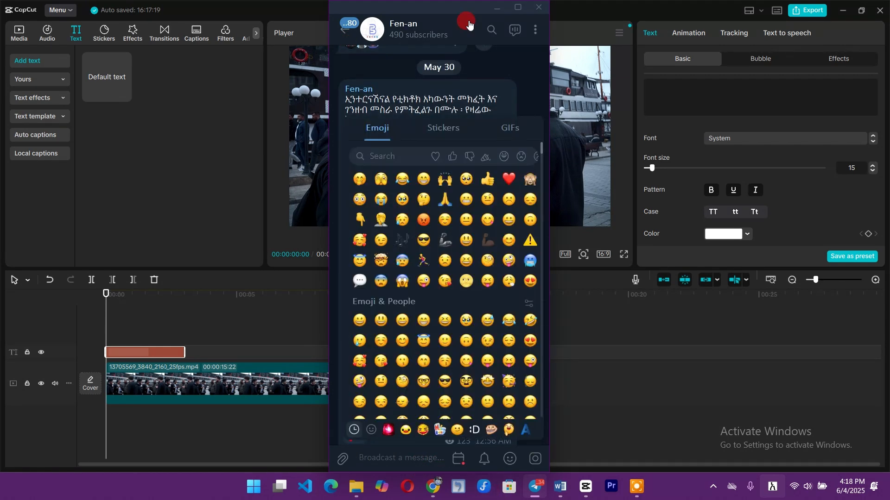
click(596, 13)
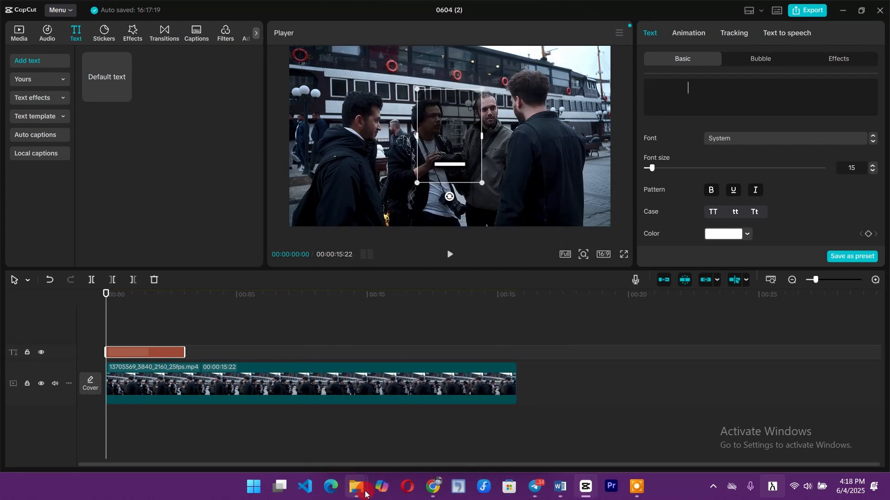
- Switch to File Explorer and examine the archive and the two font folders inside the fonts folder
mouse_move(356, 486)
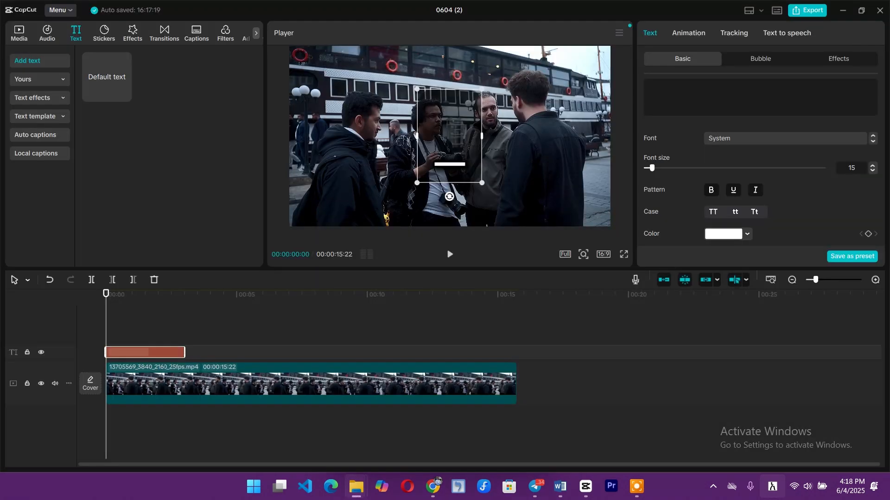
drag(889, 112, 558, 4)
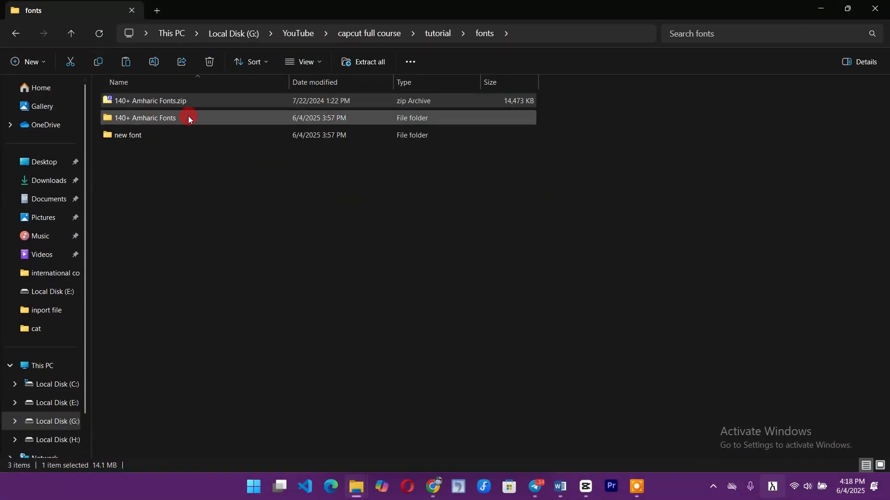
drag(176, 159, 182, 126)
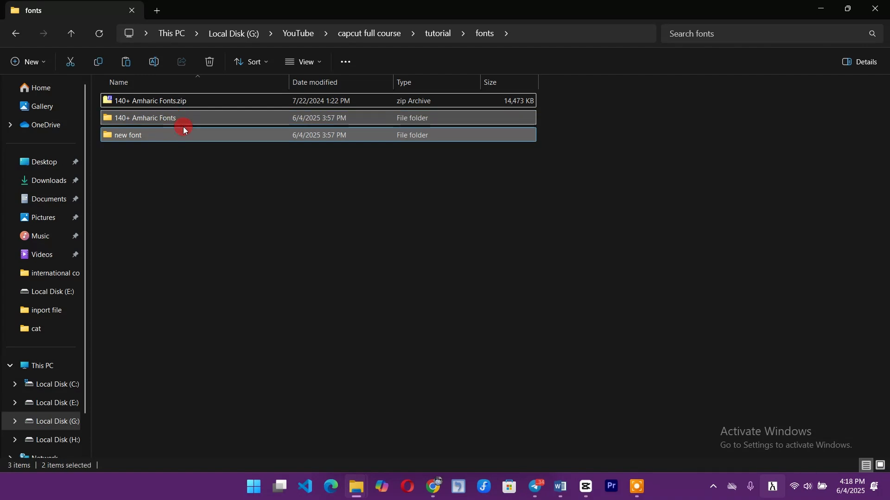
click(246, 216)
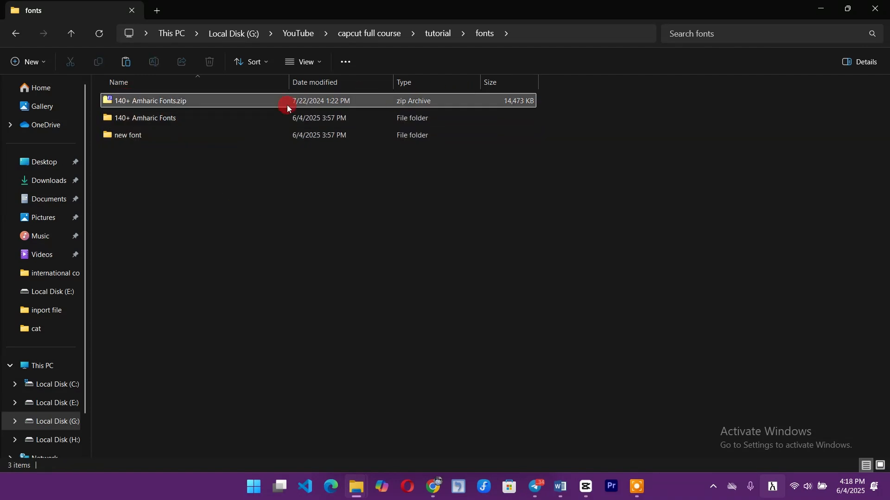
- Examine the extraction options for 140+ Amharic Fonts.zip without extracting it
right_click(386, 103)
click(304, 283)
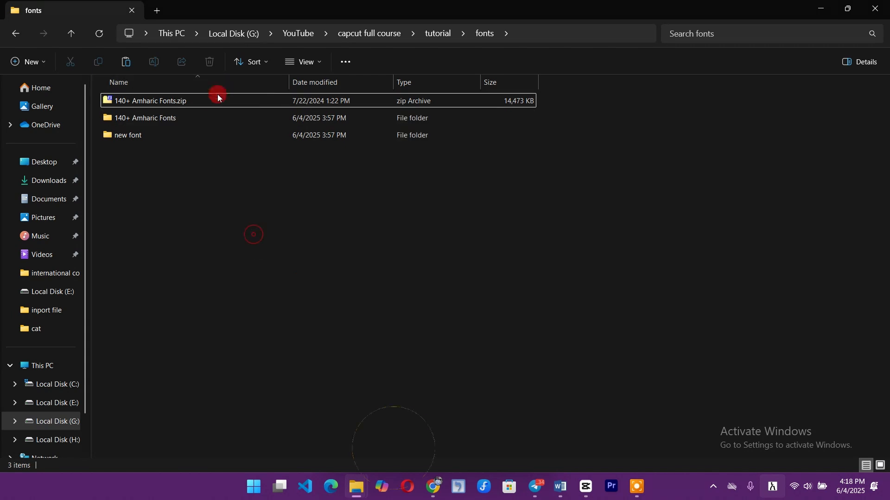
right_click(217, 96)
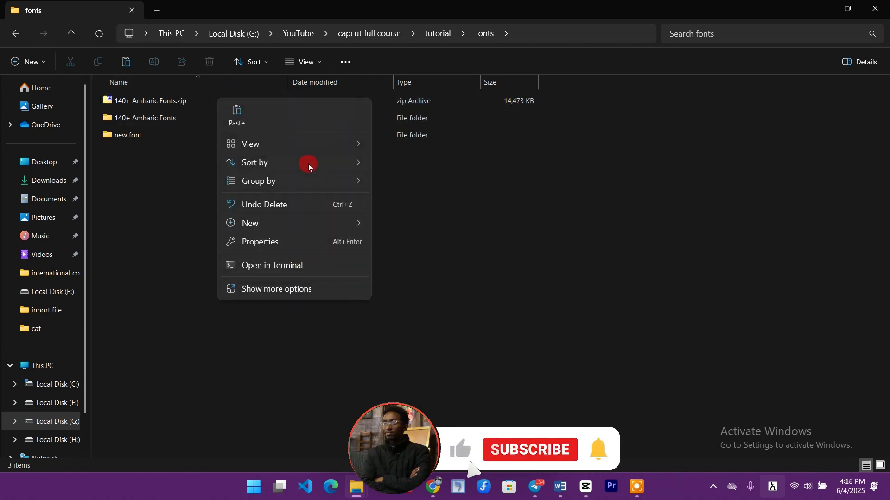
click(154, 99)
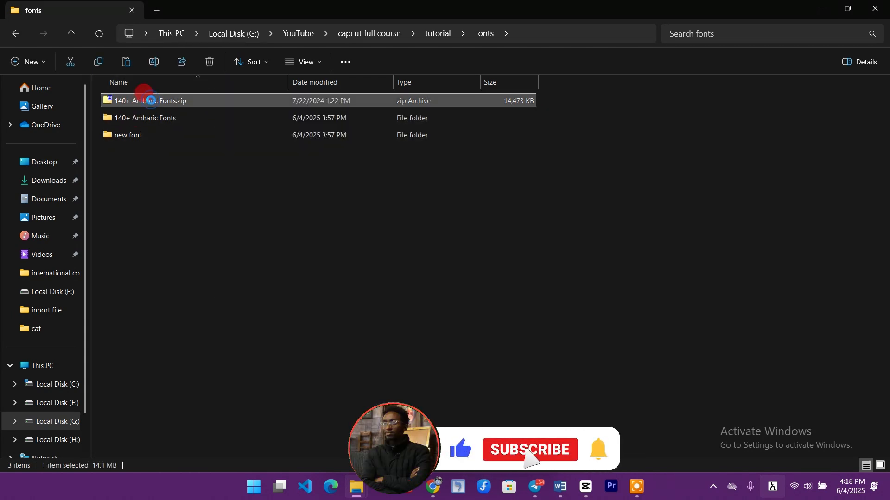
right_click(154, 100)
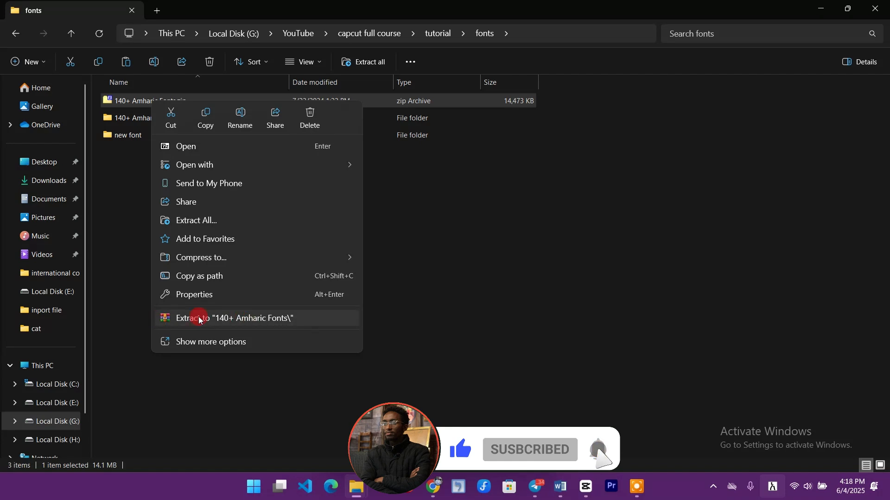
click(380, 304)
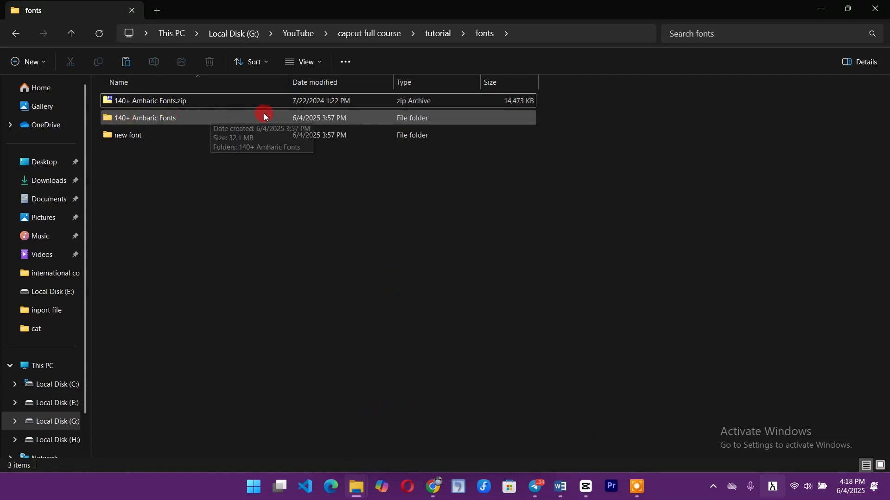
- Open the nested 140+ Amharic Fonts folder and look through its font files
click(403, 118)
double_click(403, 118)
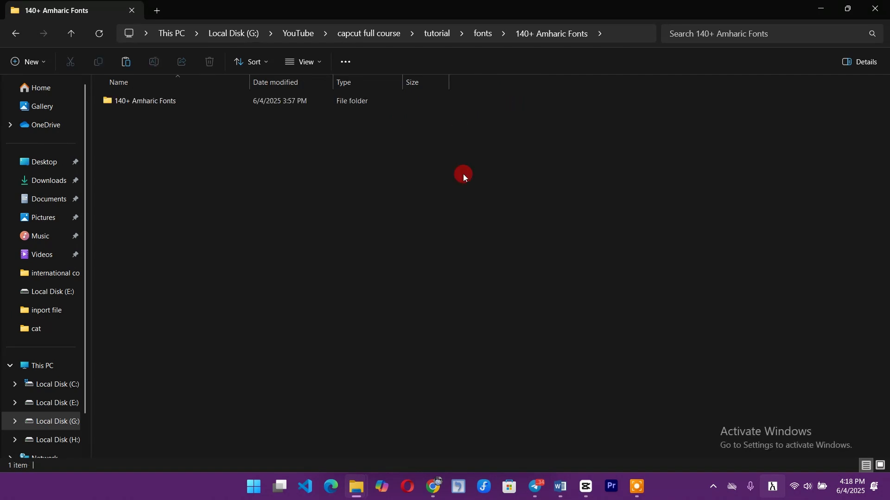
double_click(210, 100)
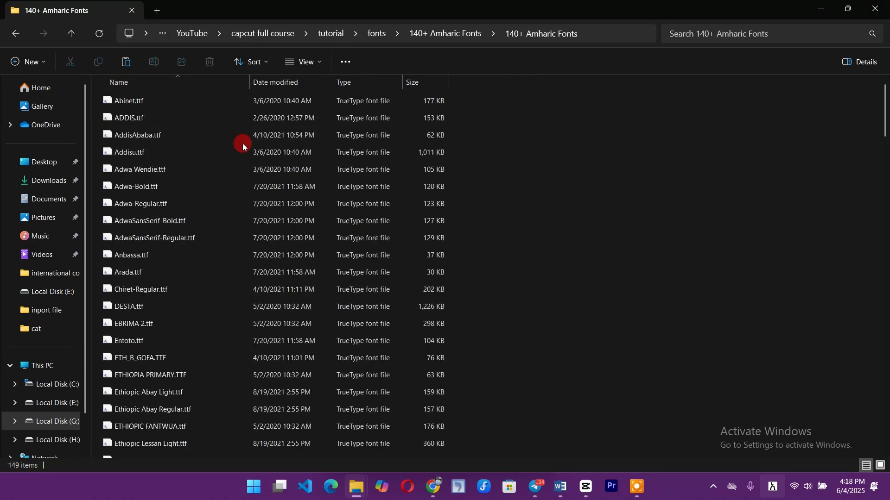
scroll(209, 135, down, 6)
scroll(210, 135, down, 20)
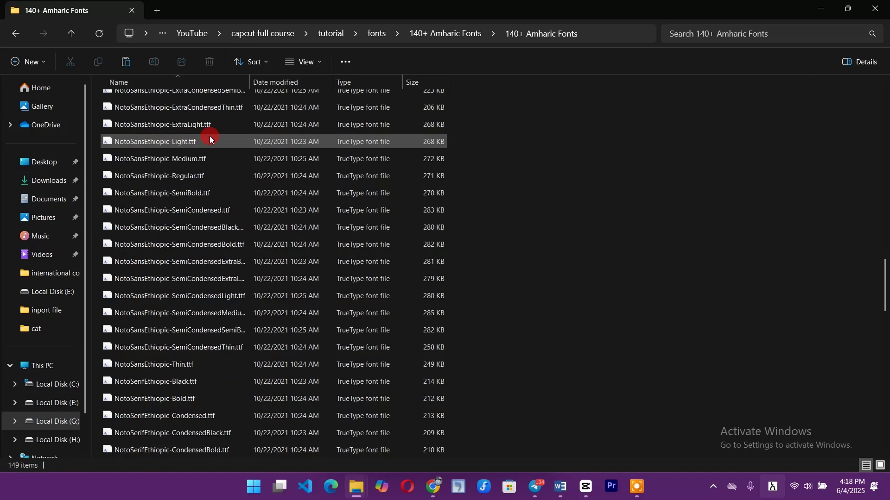
scroll(252, 225, up, 20)
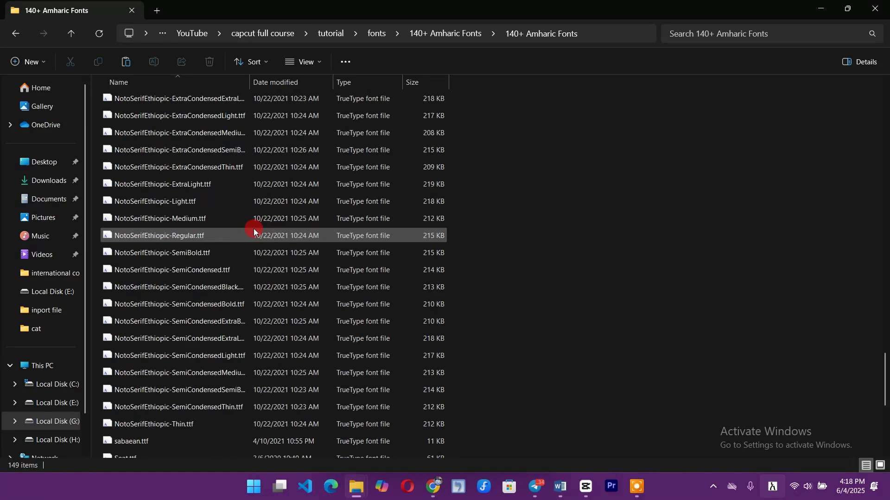
scroll(252, 224, up, 12)
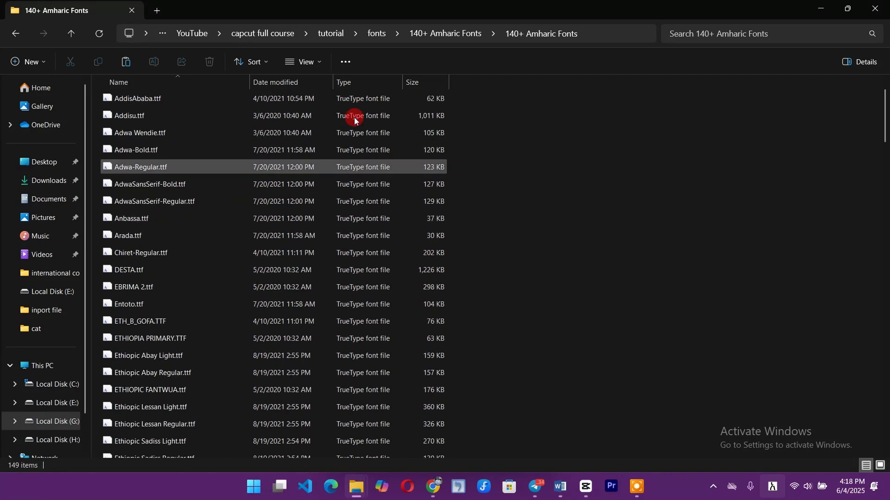
- Go back to the fonts folder, open the new font folder and select all its files
click(431, 32)
click(482, 33)
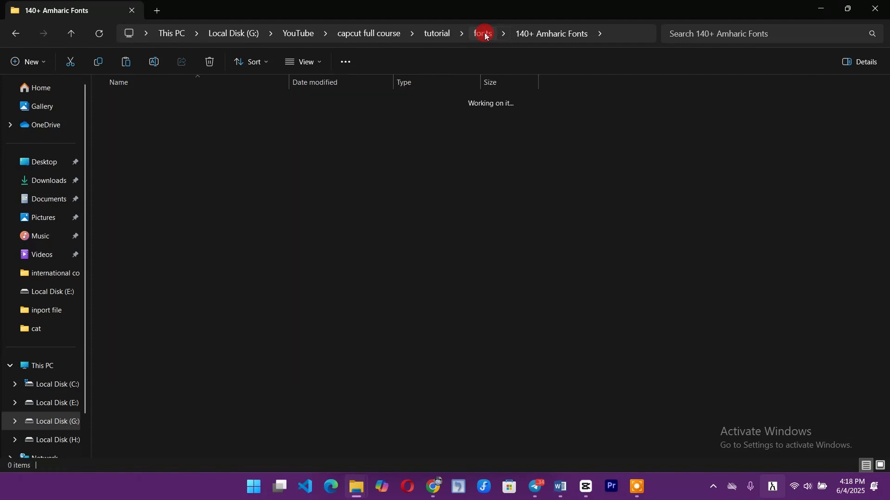
double_click(144, 122)
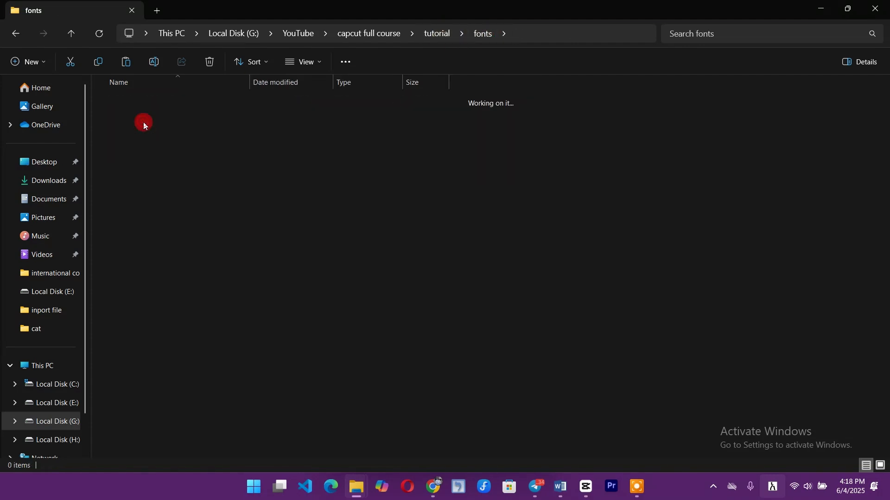
drag(157, 210, 162, 93)
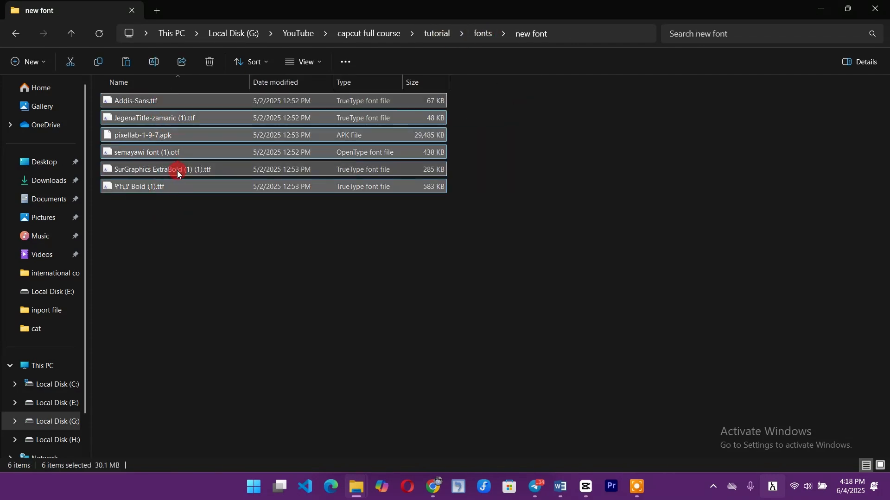
- Return to the fonts folder and open the inner 140+ Amharic Fonts folder
click(483, 33)
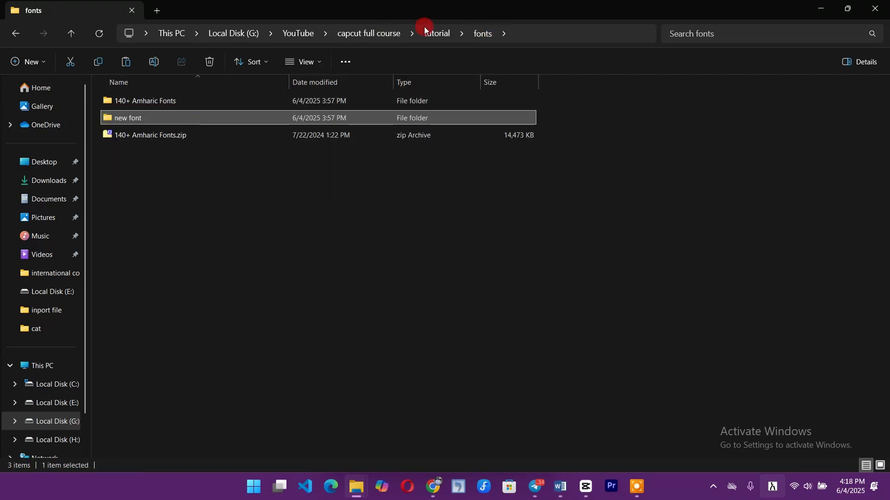
double_click(260, 99)
double_click(232, 101)
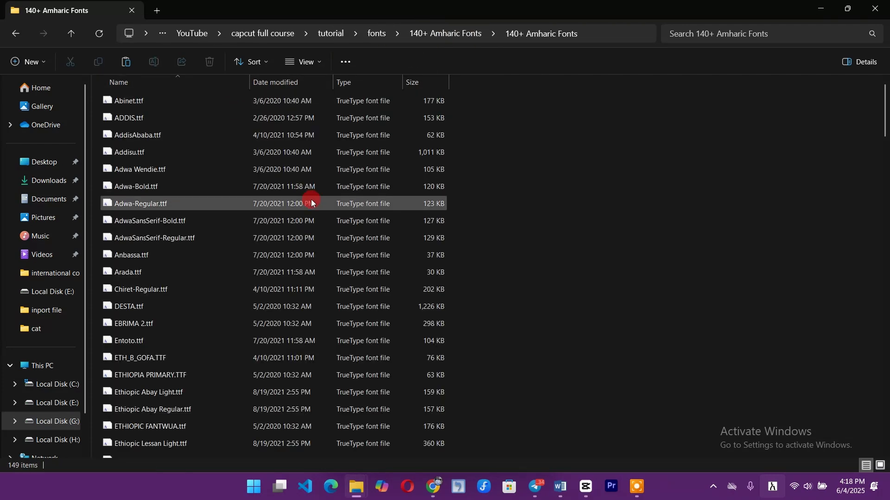
- Select all the Amharic font files, check their Install option without running it, and switch back to CapCut
key(ctrl+a)
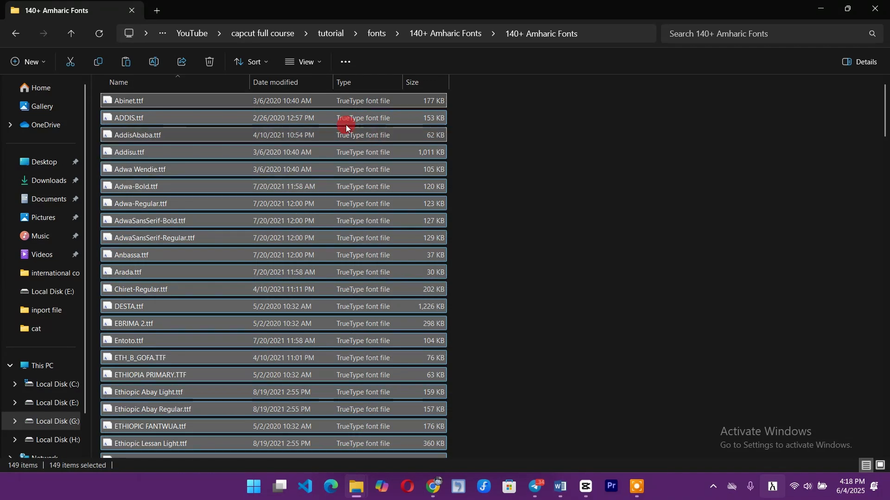
scroll(296, 139, down, 7)
scroll(296, 138, down, 15)
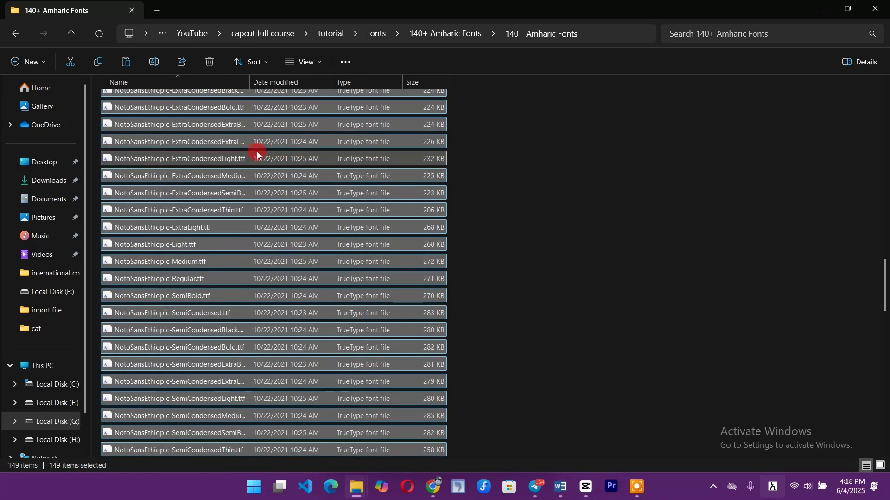
right_click(256, 152)
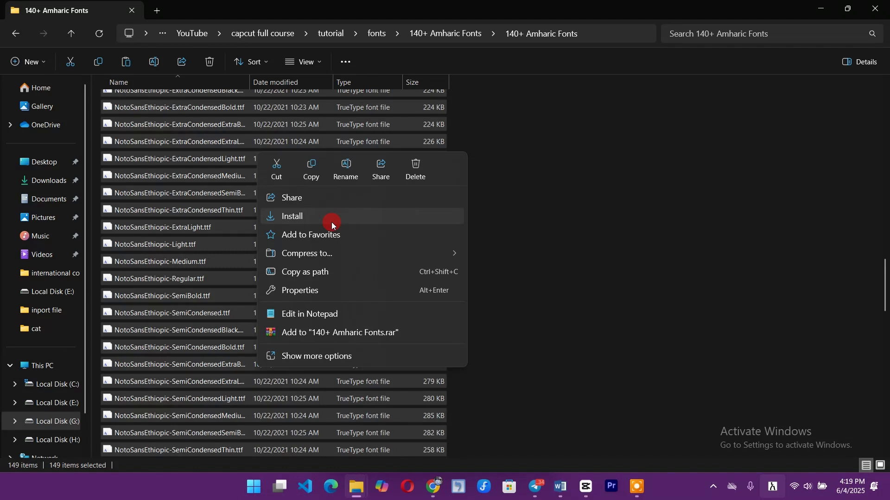
click(819, 10)
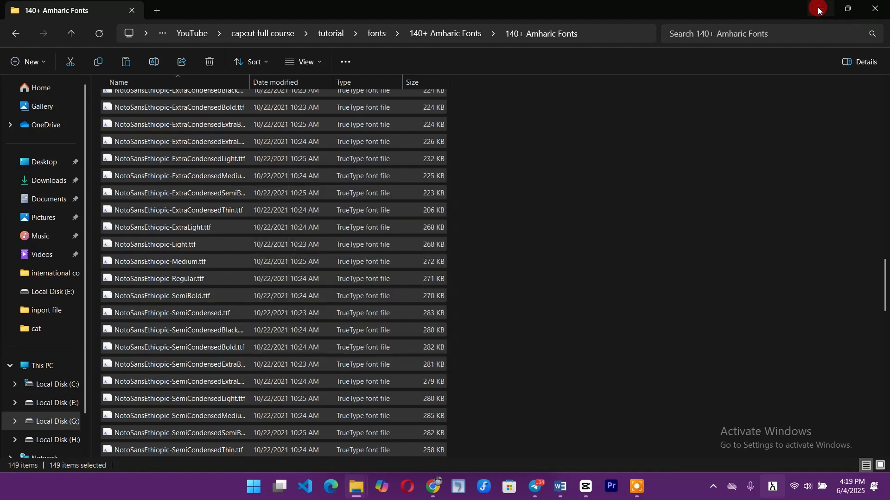
click(818, 10)
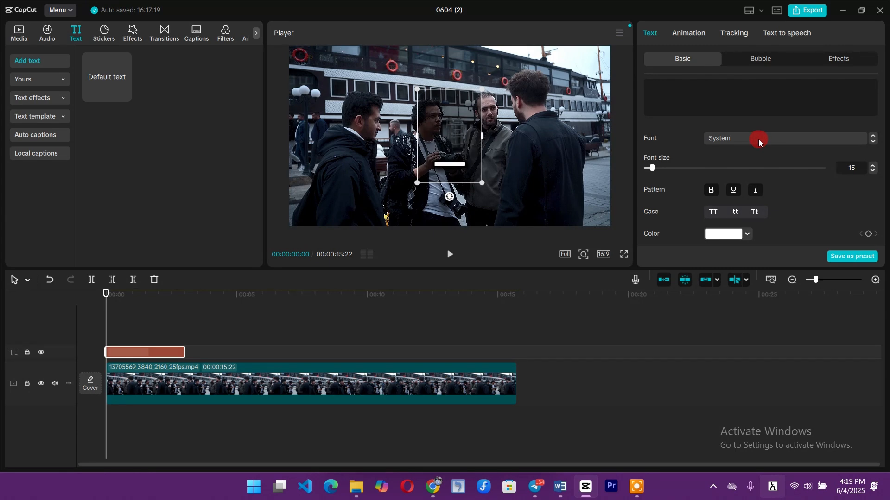
- Open the font choices for the text and look through the preset fonts, the favorites and the recently used fonts
click(732, 139)
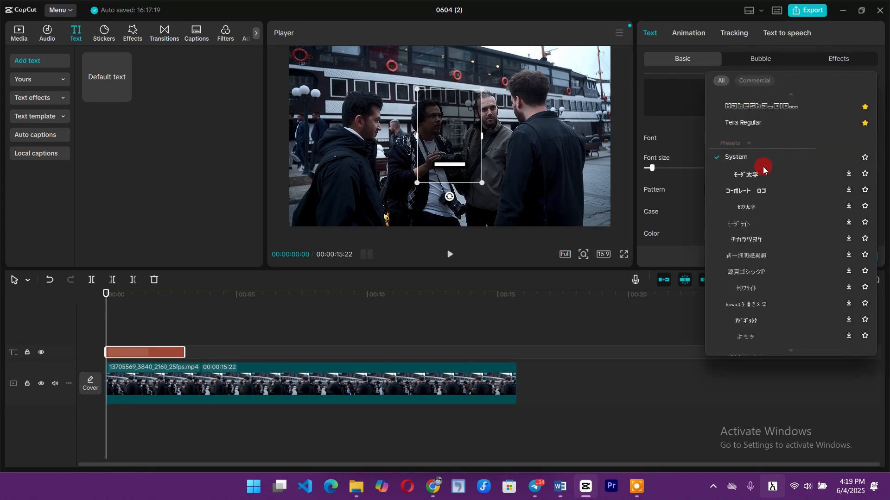
scroll(749, 162, down, 3)
scroll(751, 165, down, 10)
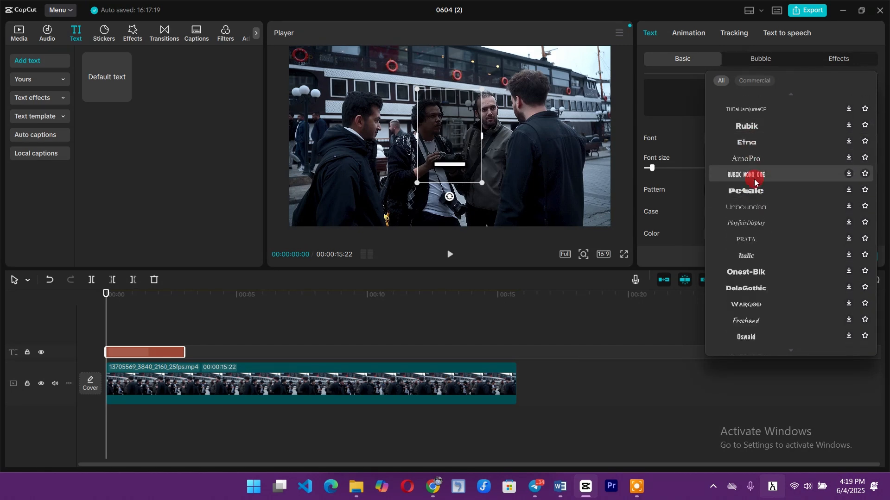
scroll(754, 176, down, 6)
scroll(760, 185, down, 8)
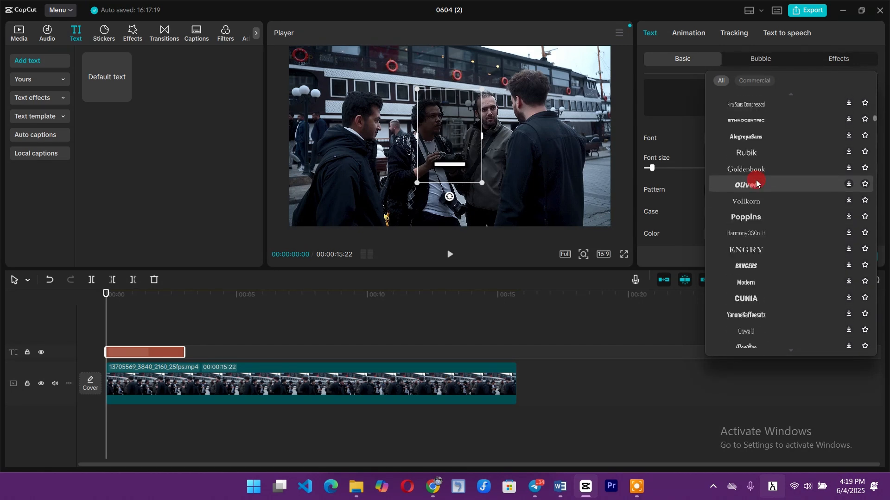
scroll(805, 163, up, 20)
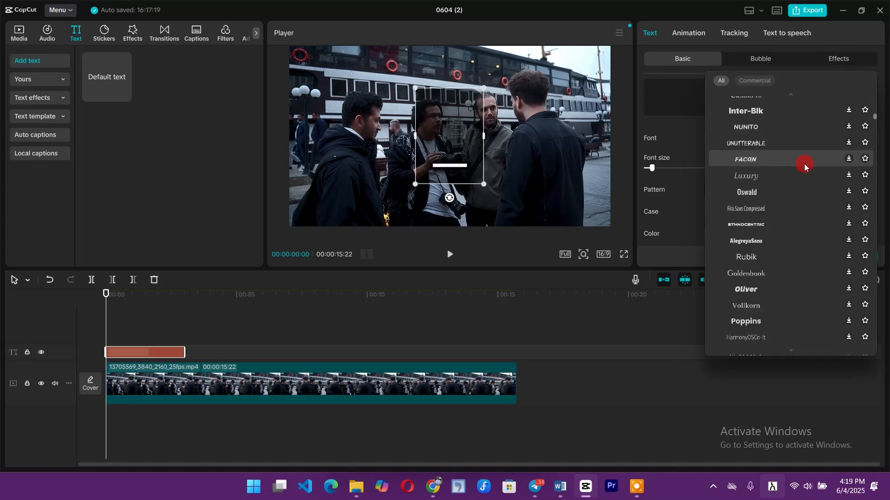
scroll(802, 163, up, 1)
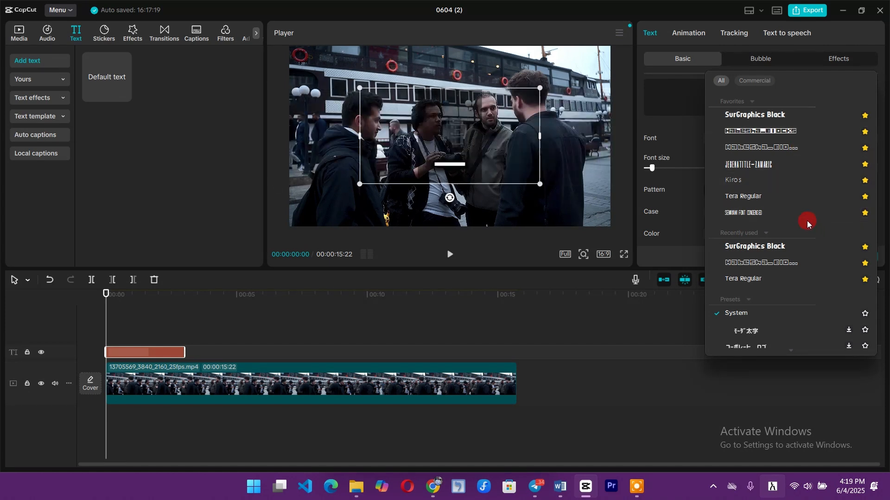
scroll(818, 190, down, 10)
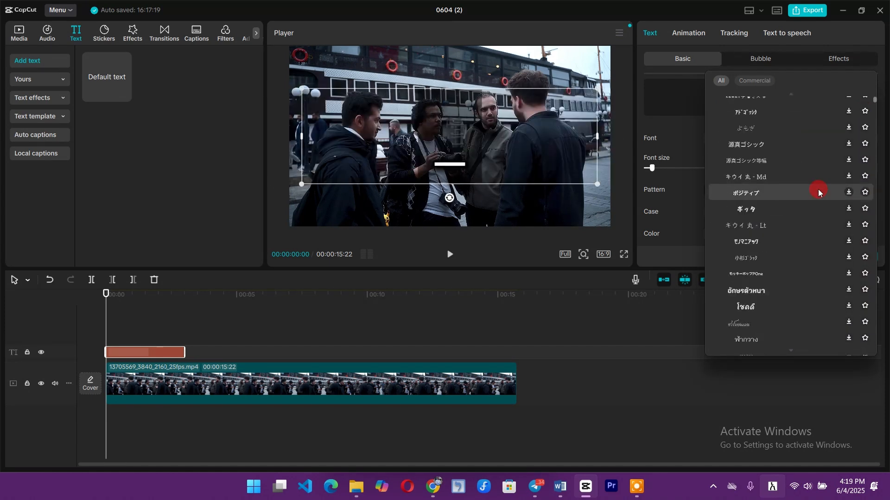
scroll(769, 189, down, 10)
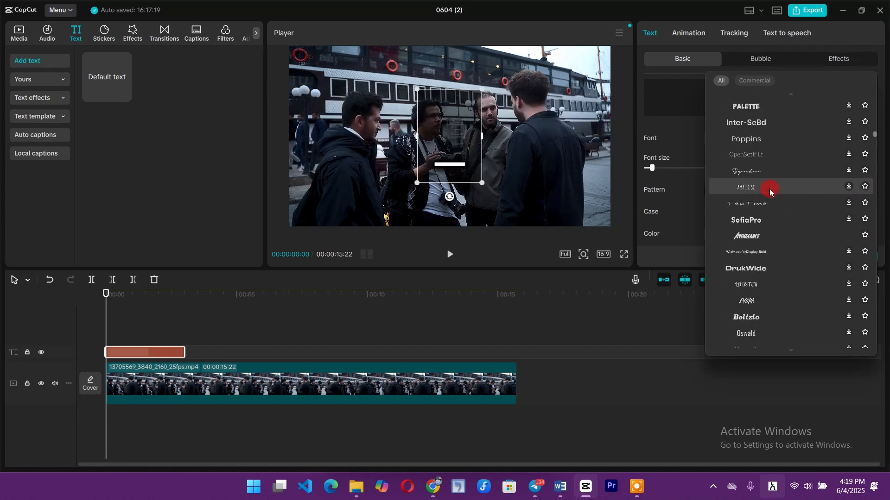
scroll(762, 204, down, 10)
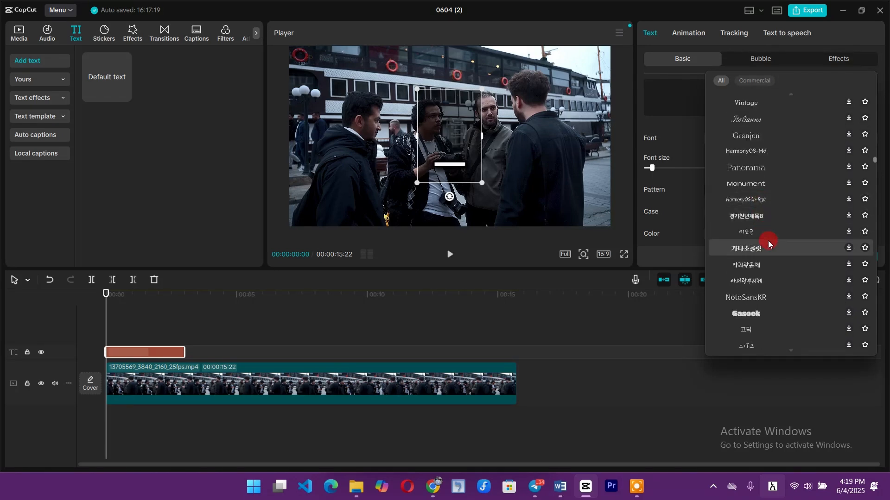
scroll(769, 215, down, 10)
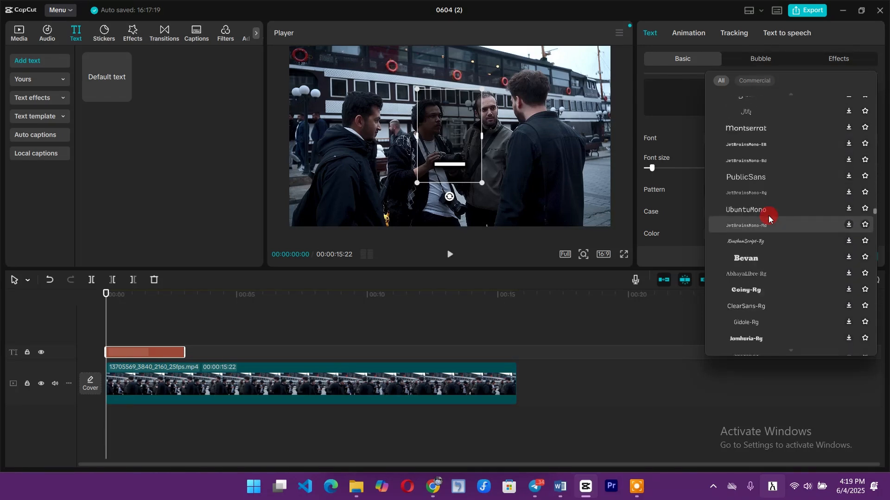
scroll(769, 205, up, 15)
drag(876, 204, 862, 89)
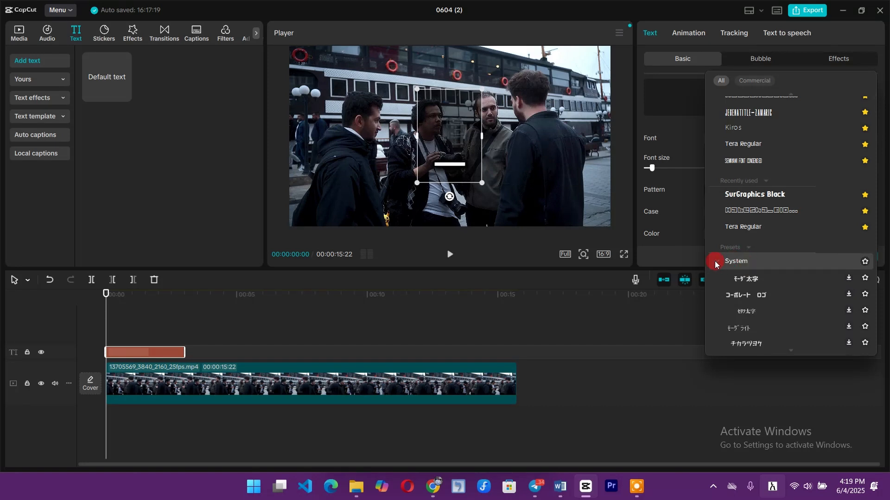
- Collapse the Presets group in the font list and look through the system fonts, including the Ethiopic ones
click(747, 248)
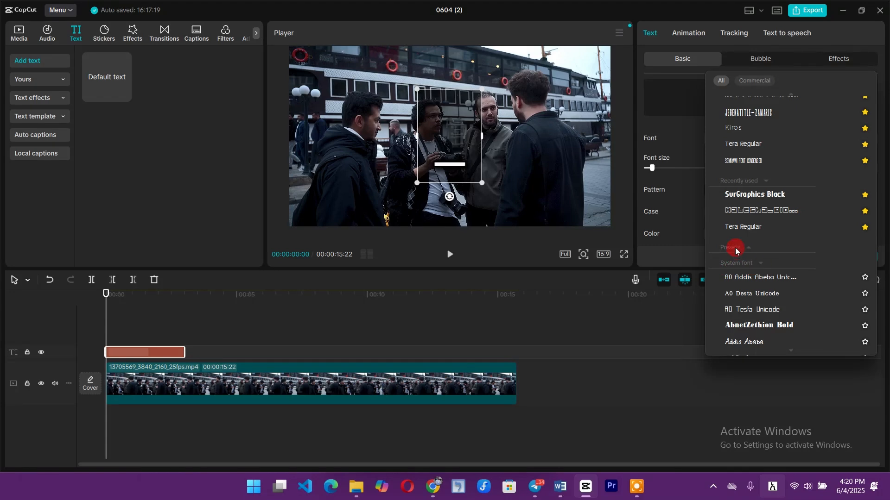
scroll(757, 232, down, 3)
click(747, 144)
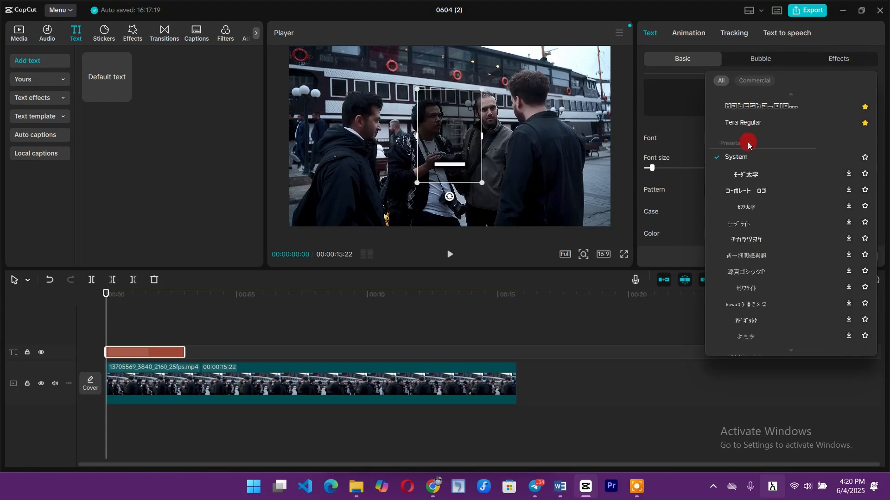
click(750, 144)
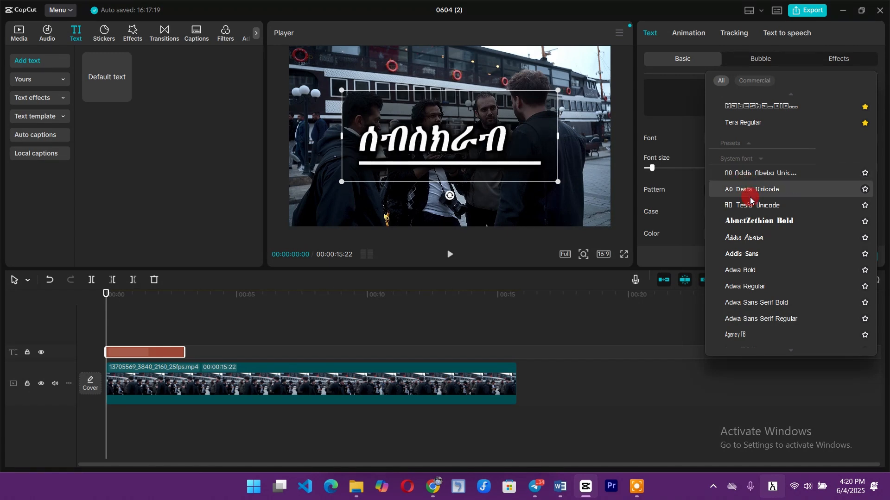
scroll(753, 207, down, 1)
scroll(754, 211, down, 8)
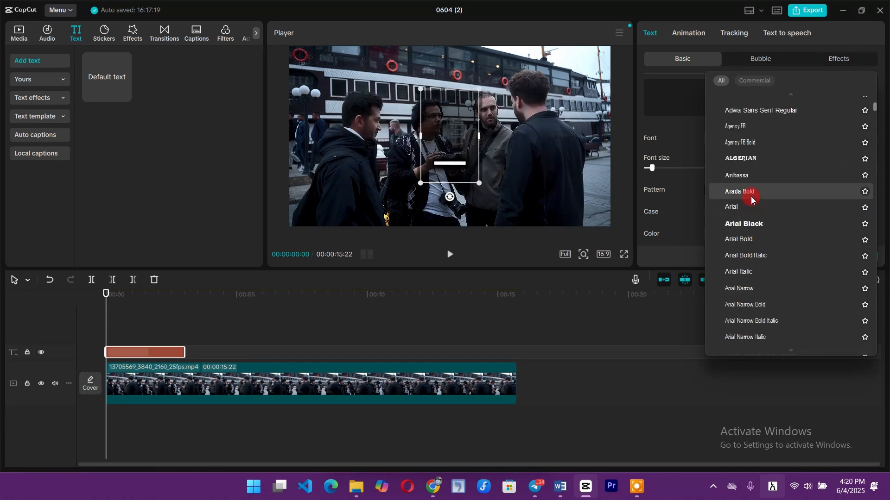
scroll(755, 209, down, 8)
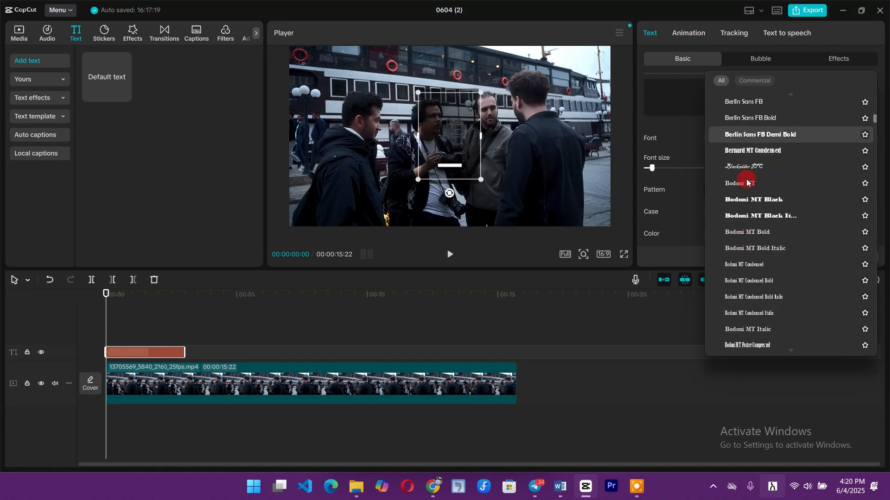
scroll(755, 156, down, 8)
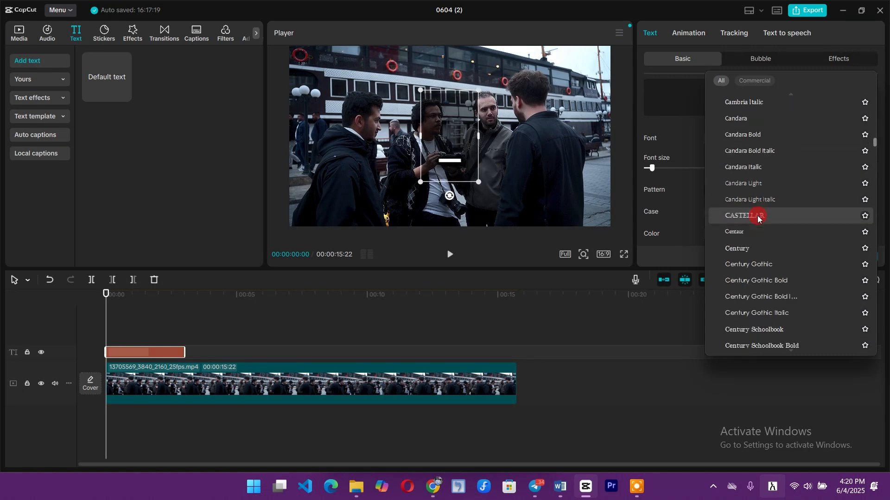
scroll(751, 205, down, 8)
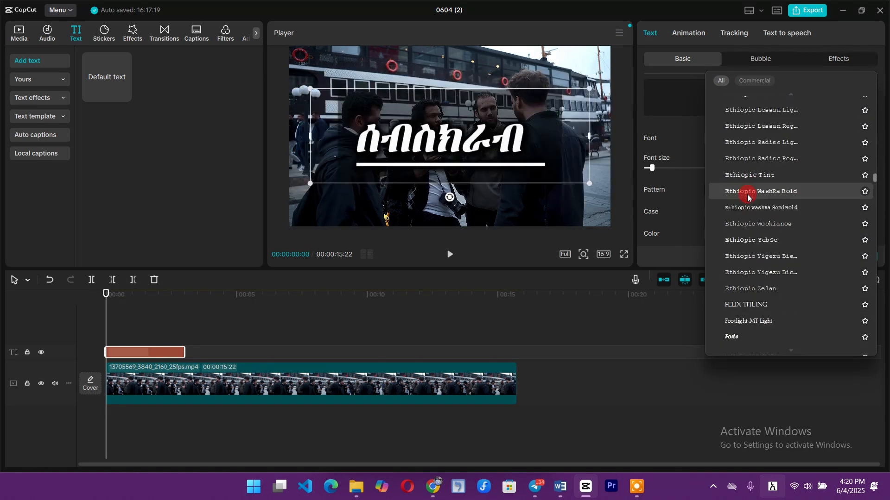
scroll(746, 188, up, 20)
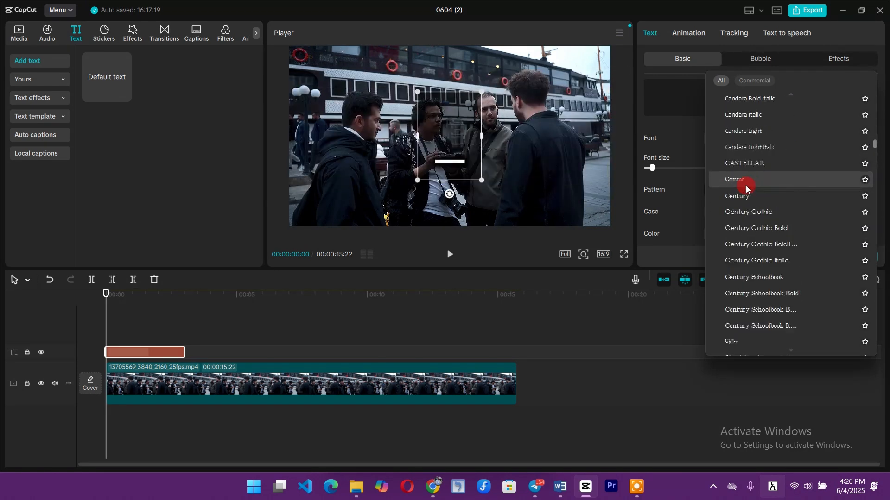
scroll(740, 181, up, 10)
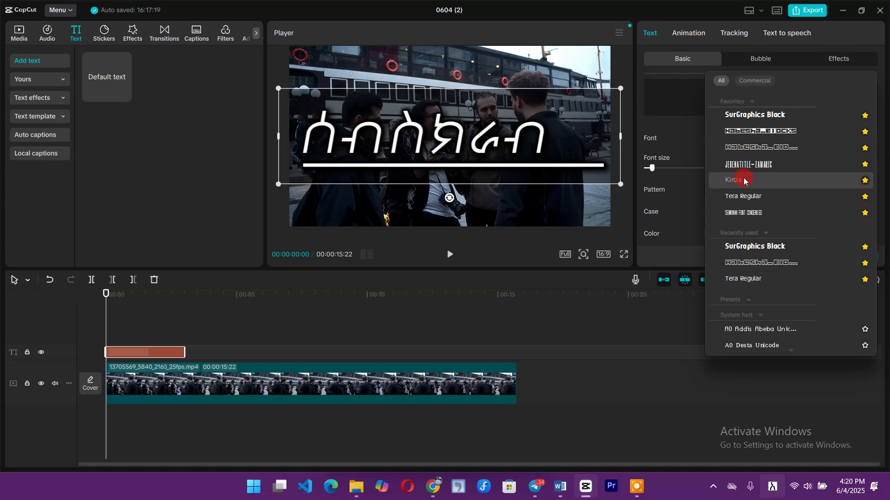
- Set the text's font to the favorite SurGraphics Black and scale the text down slightly in the player
click(754, 115)
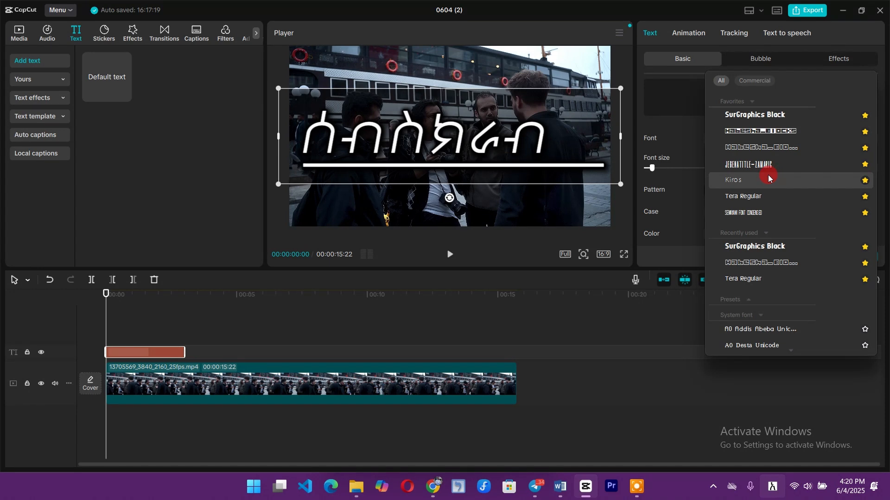
click(759, 113)
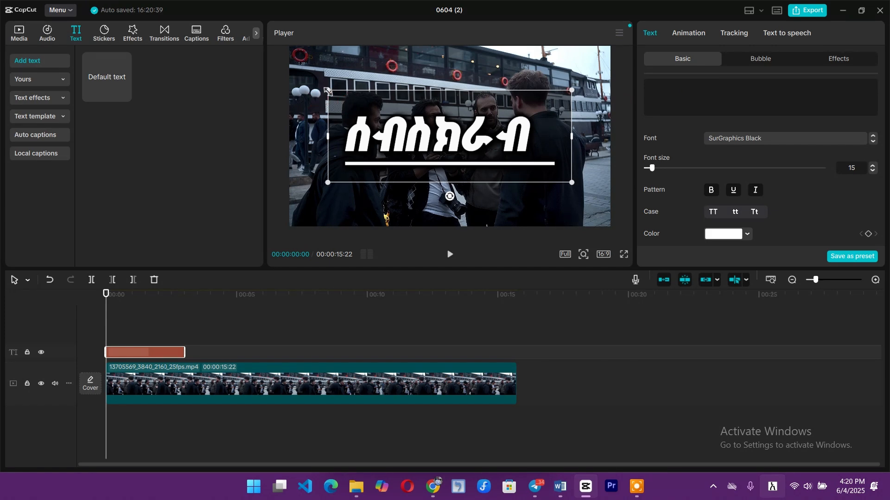
mouse_move(327, 90)
mouse_down()
mouse_move(377, 125)
mouse_move(742, 174)
mouse_up()
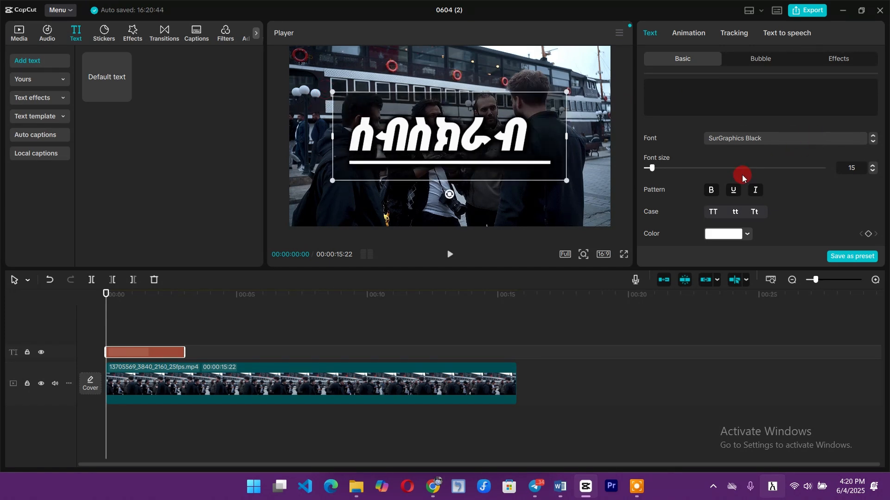
- Examine the text's basic settings, from the pattern options down to the shadow and curve settings
click(711, 191)
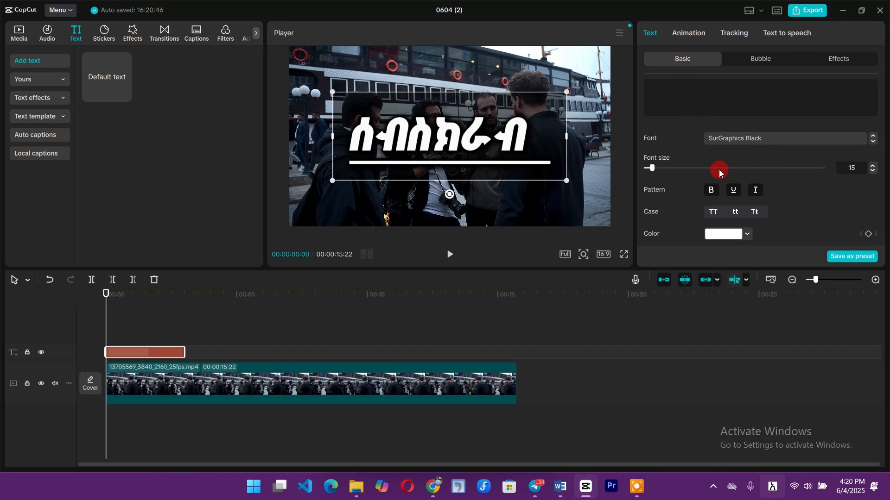
scroll(713, 160, down, 10)
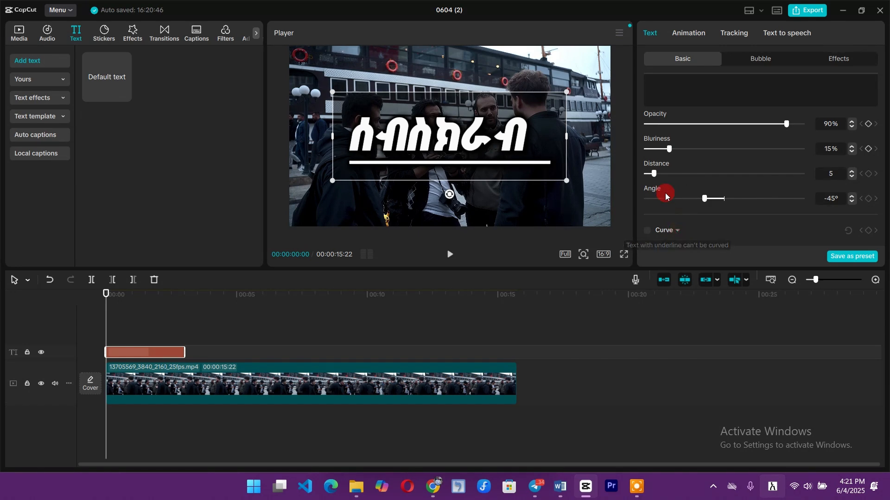
scroll(665, 193, up, 10)
scroll(701, 70, up, 2)
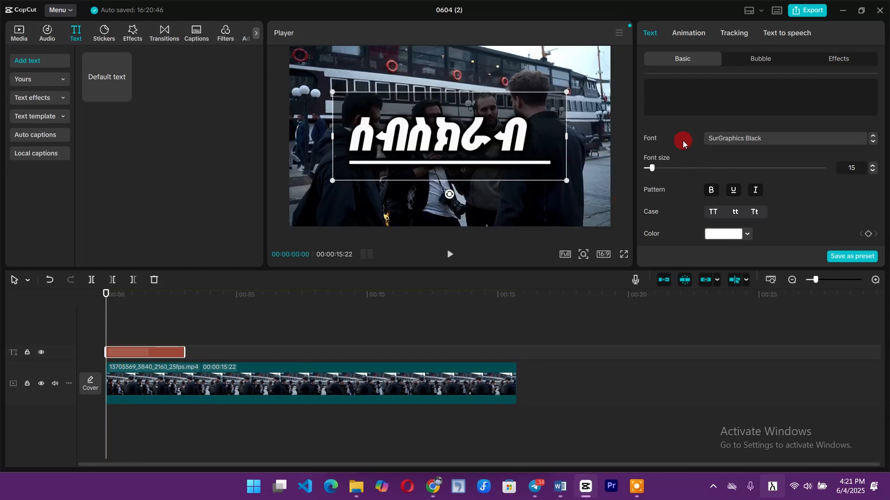
- Show the text's entrance animations and extend the text clip to the end of the video clip
click(693, 34)
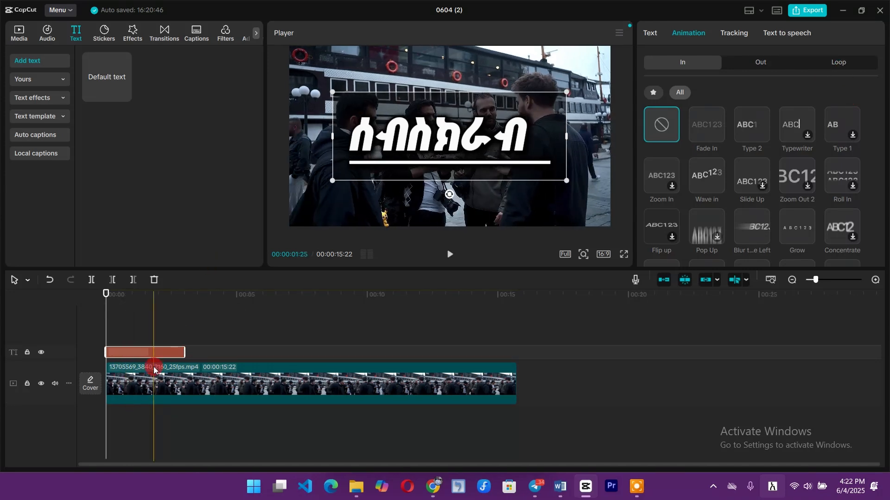
drag(183, 352, 513, 357)
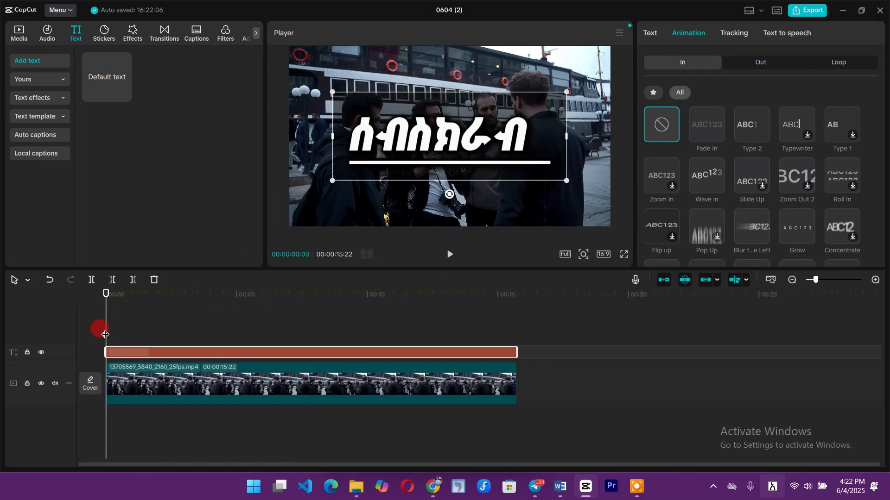
- Play the first few seconds to check the text over the video, and return the playhead to the start
key(space)
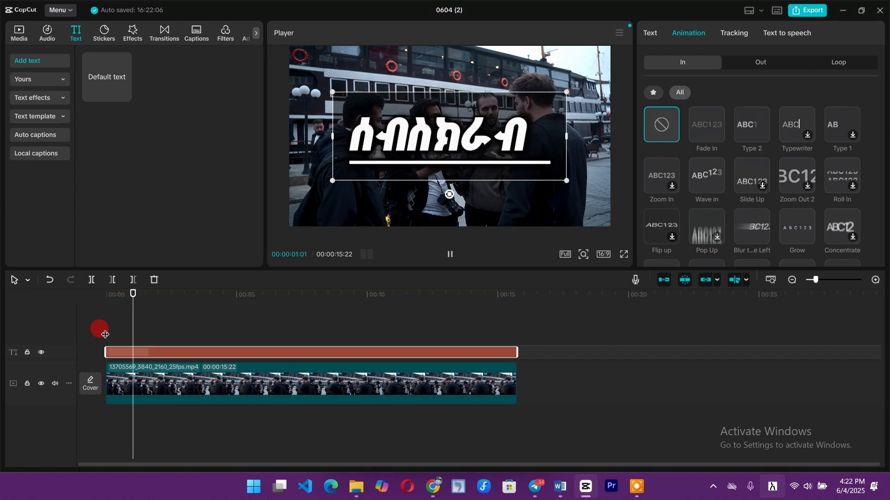
key(space)
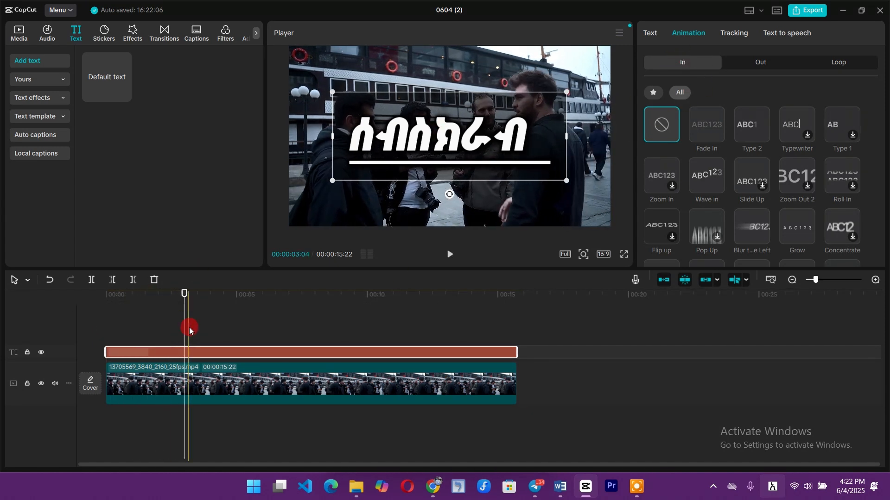
drag(183, 331, 81, 328)
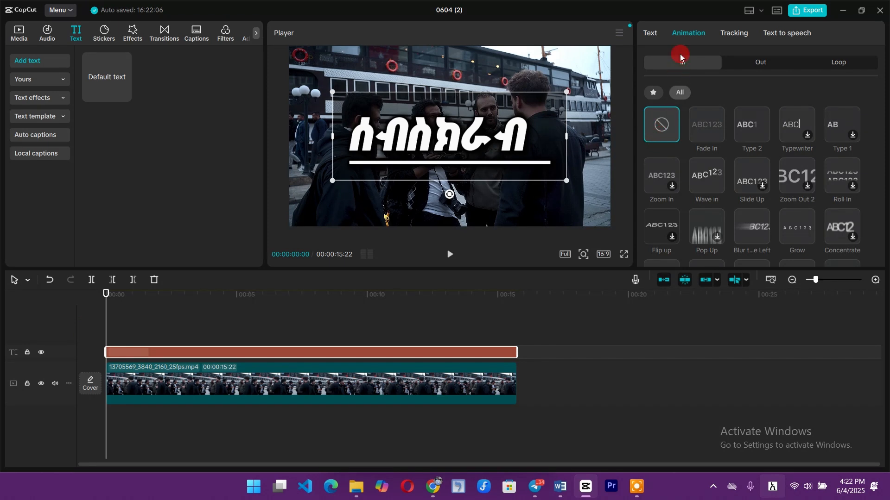
- Browse the entrance animations and apply Fade In to the text
scroll(747, 172, down, 5)
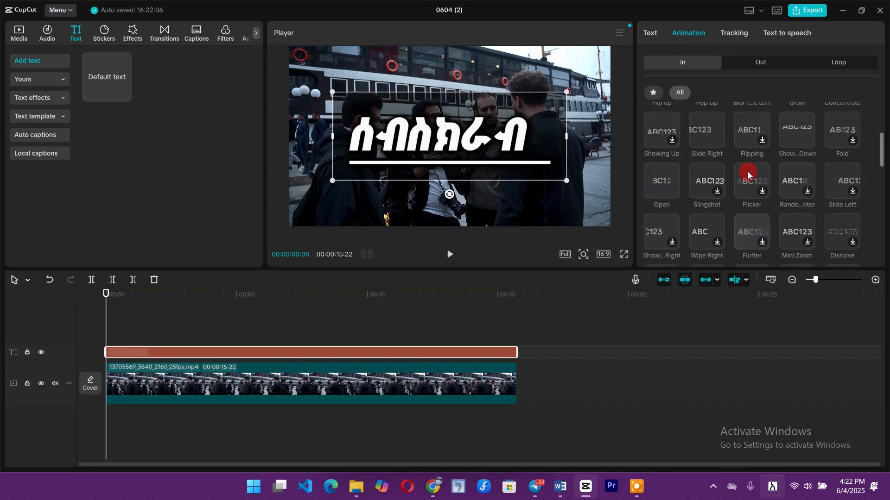
scroll(748, 174, down, 6)
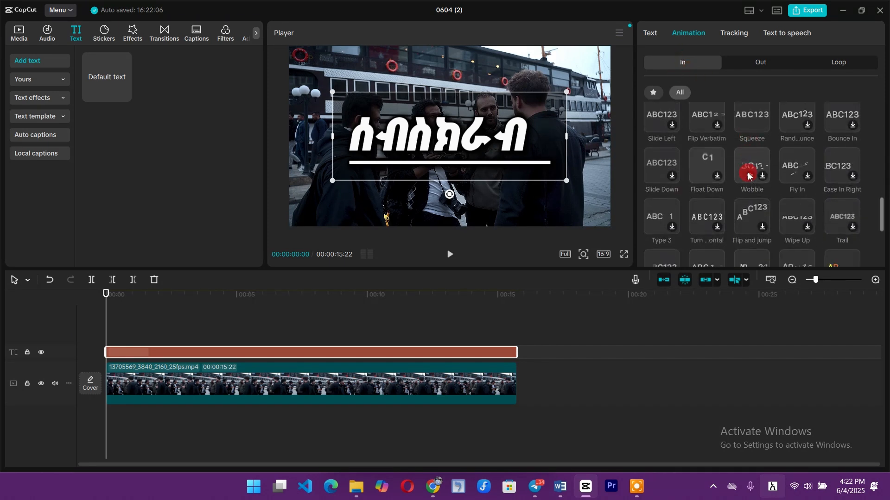
scroll(754, 185, up, 10)
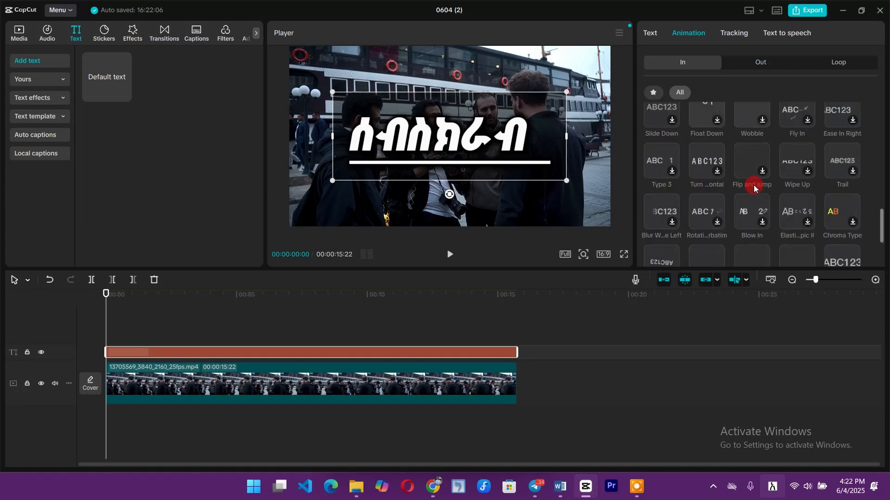
scroll(747, 160, up, 1)
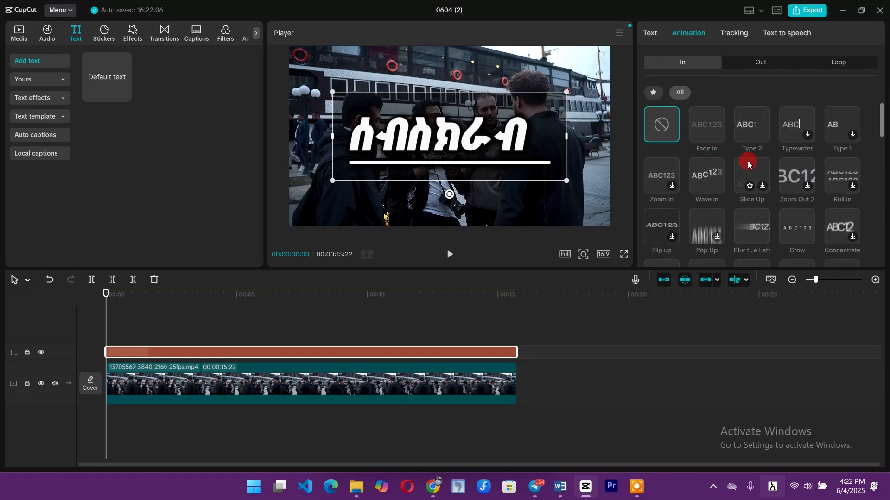
click(707, 124)
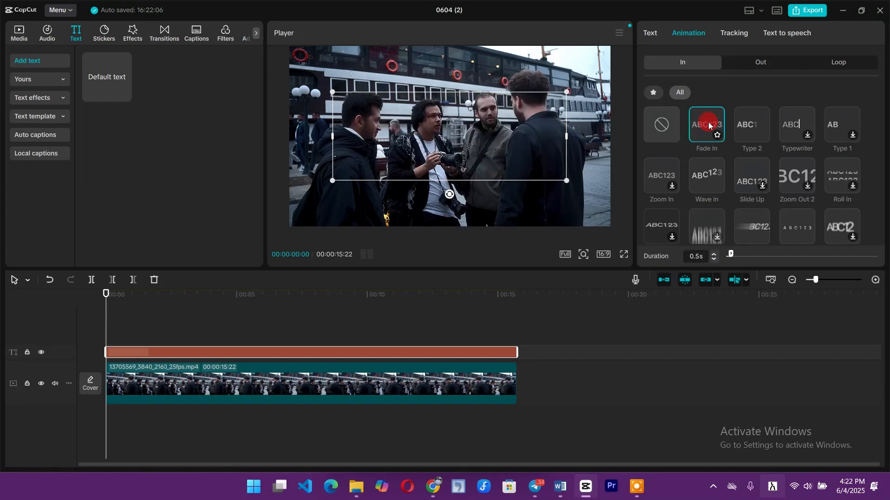
mouse_move(700, 114)
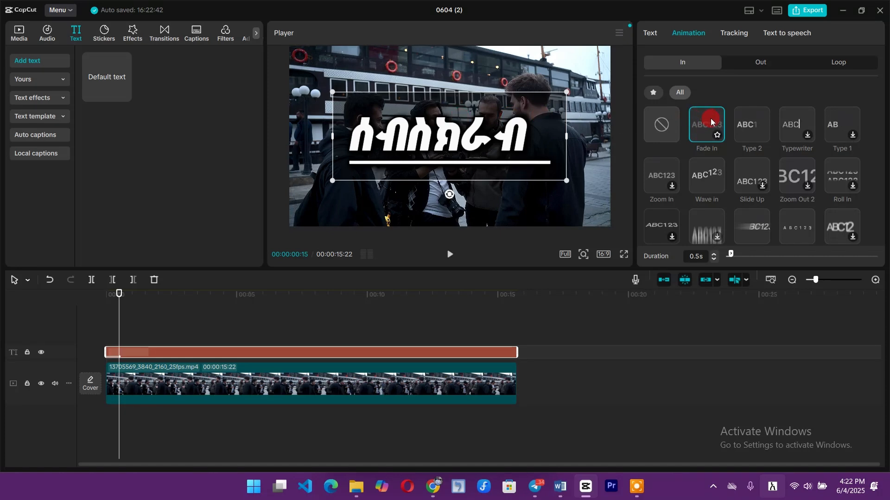
click(709, 120)
- Raise the Fade In duration to 15.7 s, spanning the whole text clip, and play the result
click(700, 258)
click(715, 253)
click(714, 254)
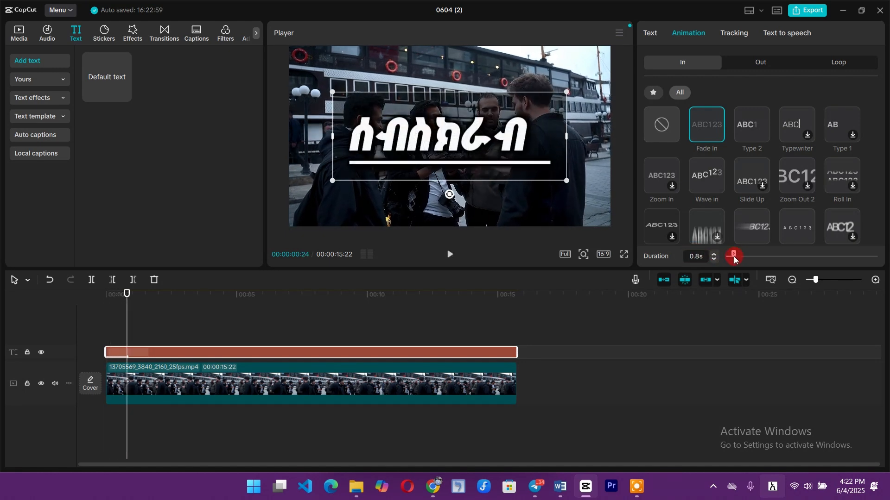
click(740, 255)
drag(741, 257, 877, 263)
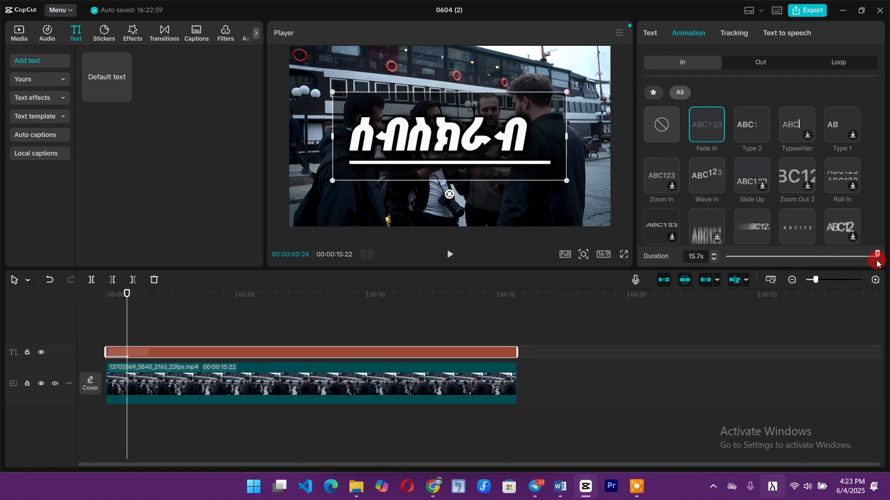
click(499, 311)
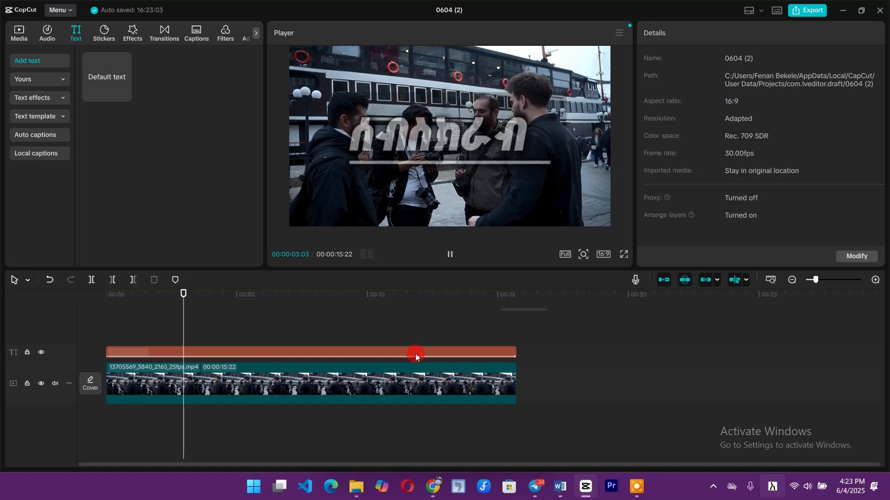
- Shorten the text's entrance animation to 1.0 s and play the fade from the start of the timeline
click(258, 353)
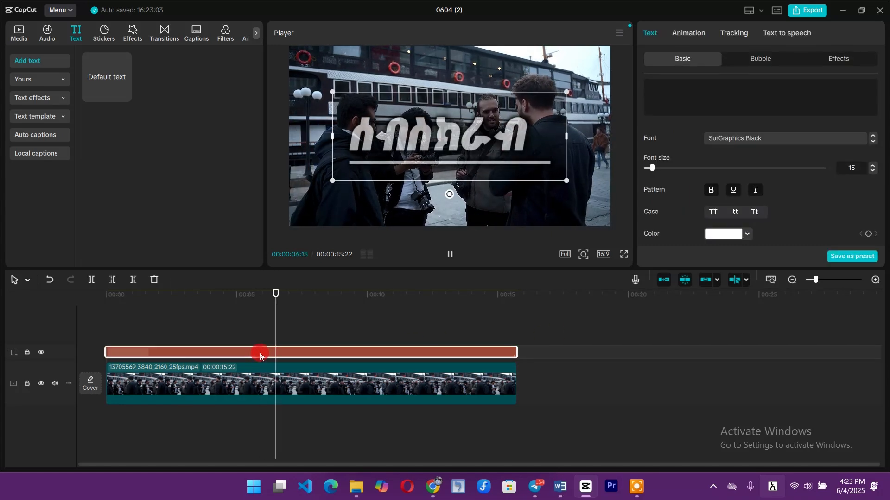
click(686, 32)
drag(862, 254, 726, 257)
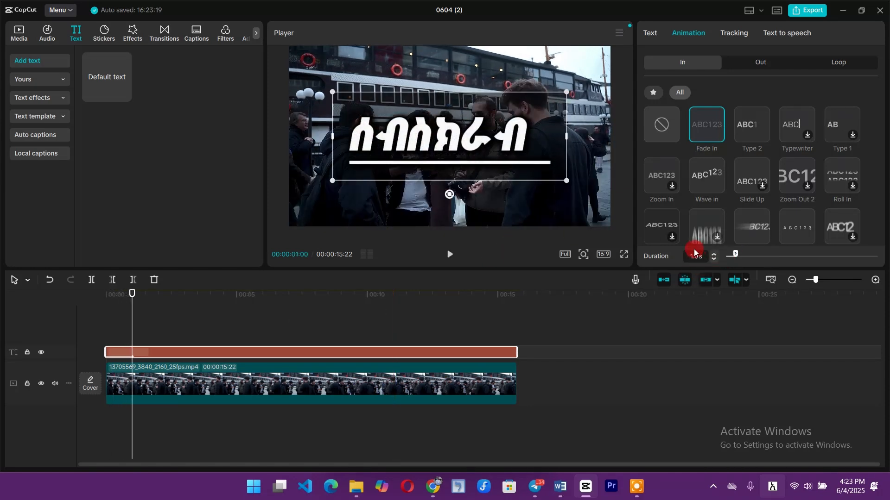
click(94, 323)
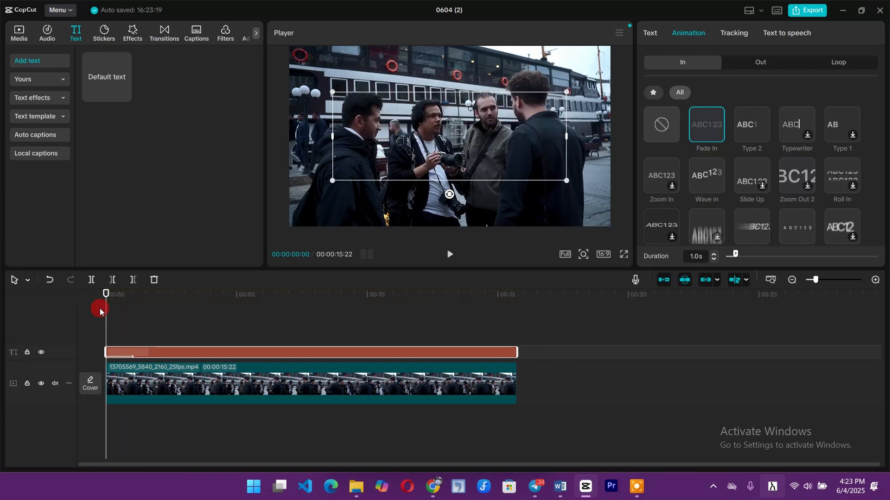
click(449, 254)
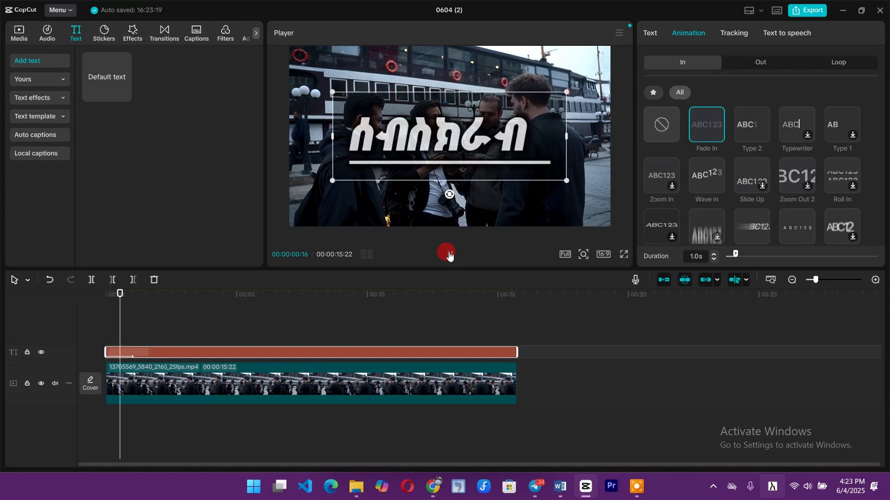
click(447, 135)
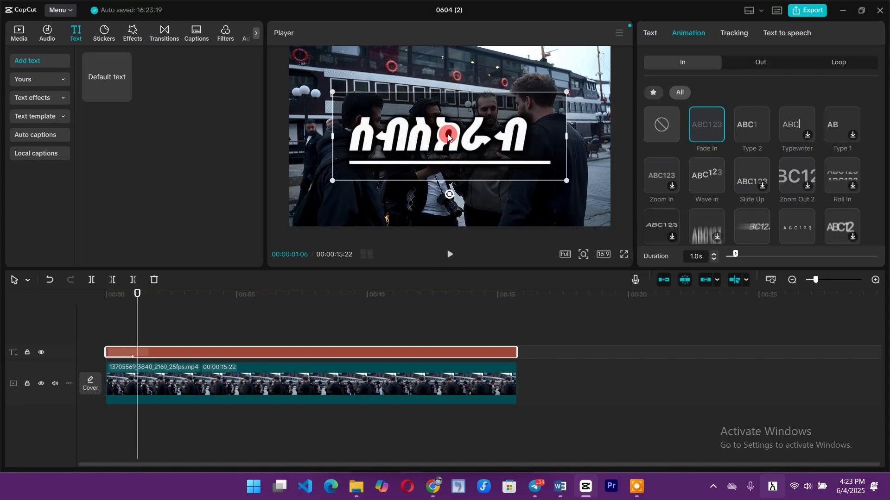
click(734, 254)
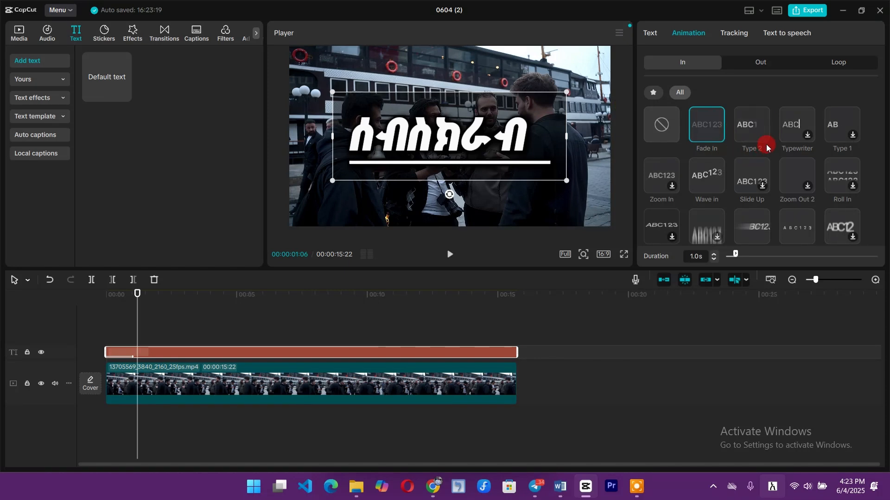
- Try the Type 2, Typewriter and Wave in entrance animations on the text and settle on Roll In
click(752, 116)
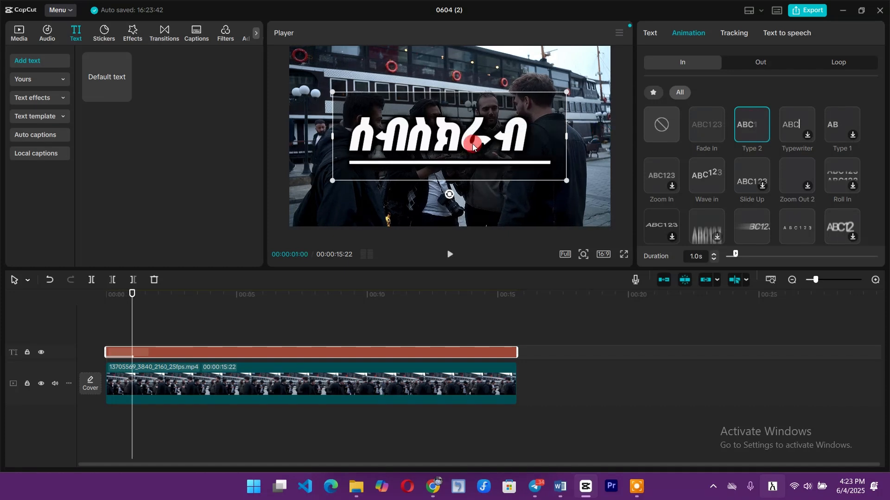
click(796, 128)
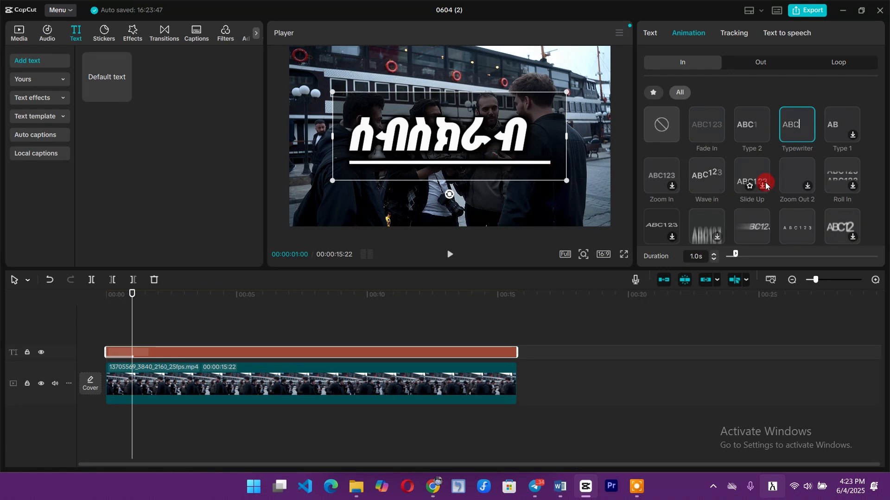
click(708, 179)
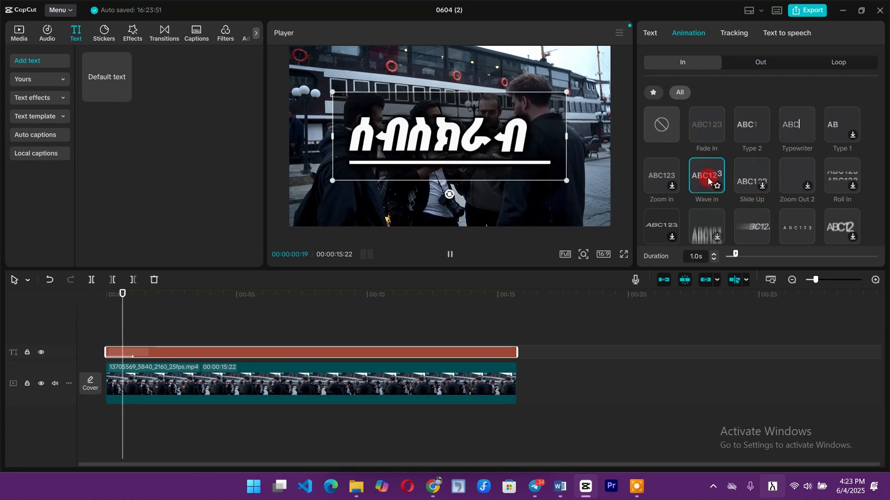
click(850, 171)
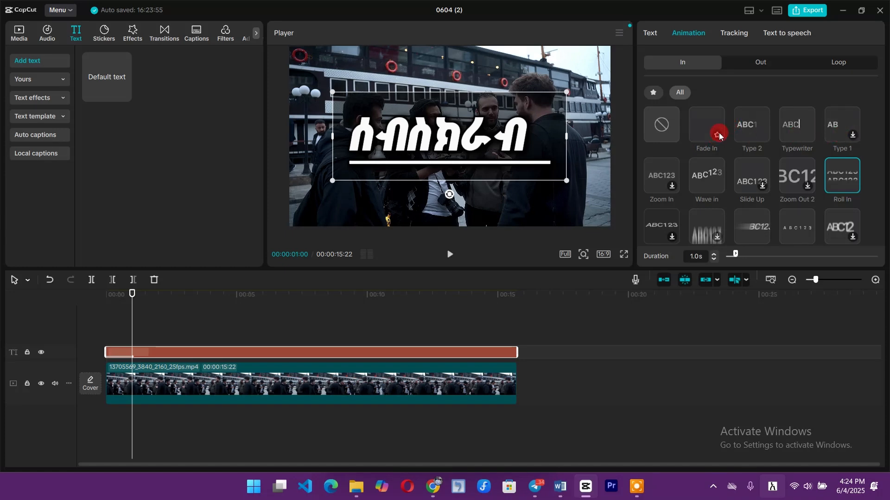
- Check the favorite entrance animations and return to the full list
click(653, 92)
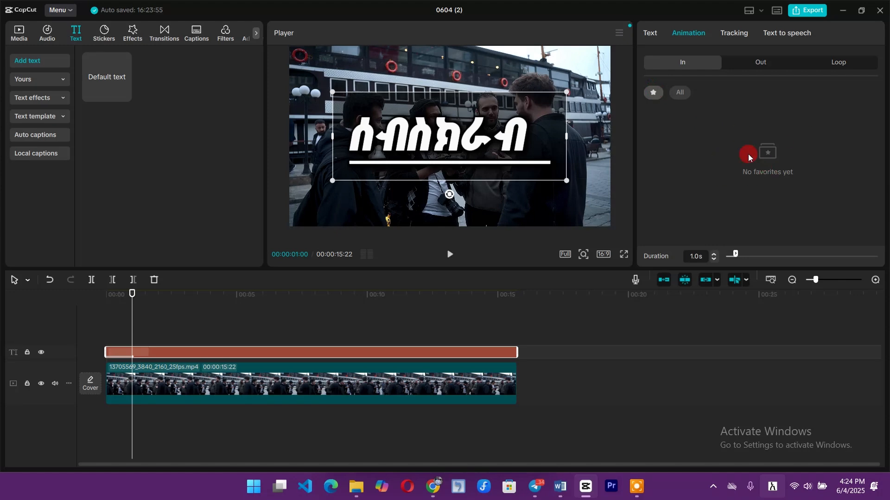
click(686, 64)
click(681, 91)
- Shorten the text clip to end at about 10 s and give it the Sunset exit animation
click(752, 65)
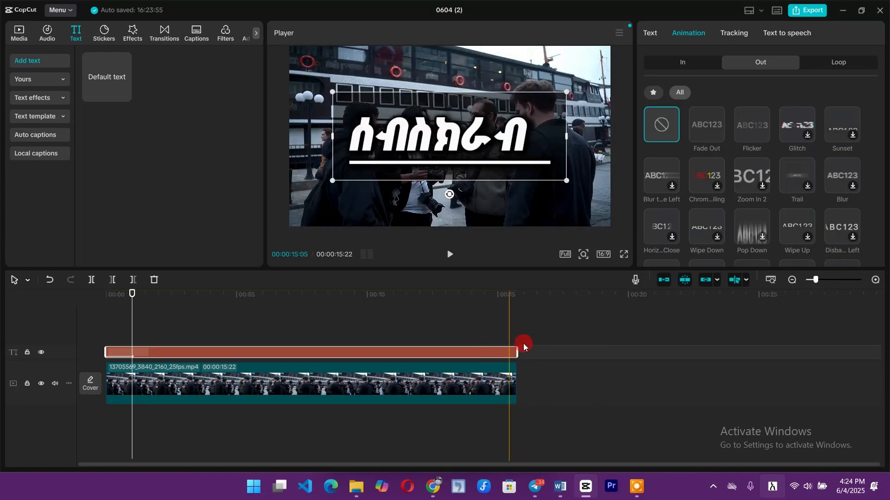
drag(523, 344, 363, 331)
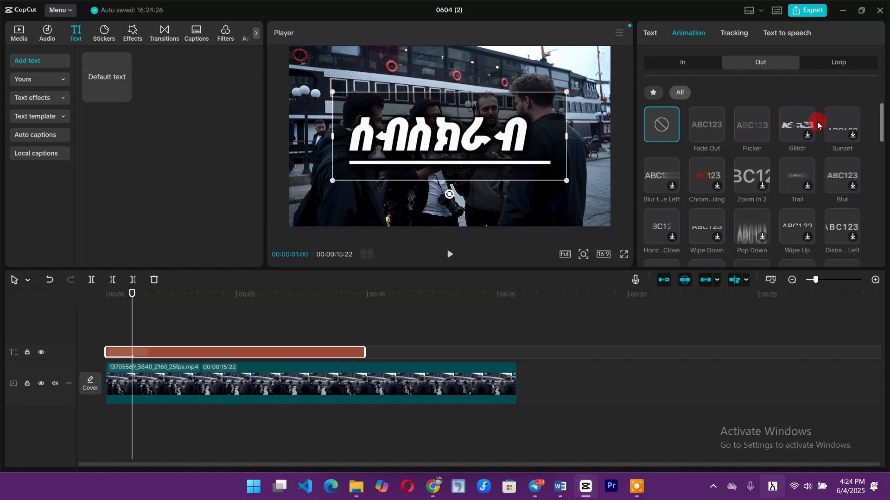
click(849, 118)
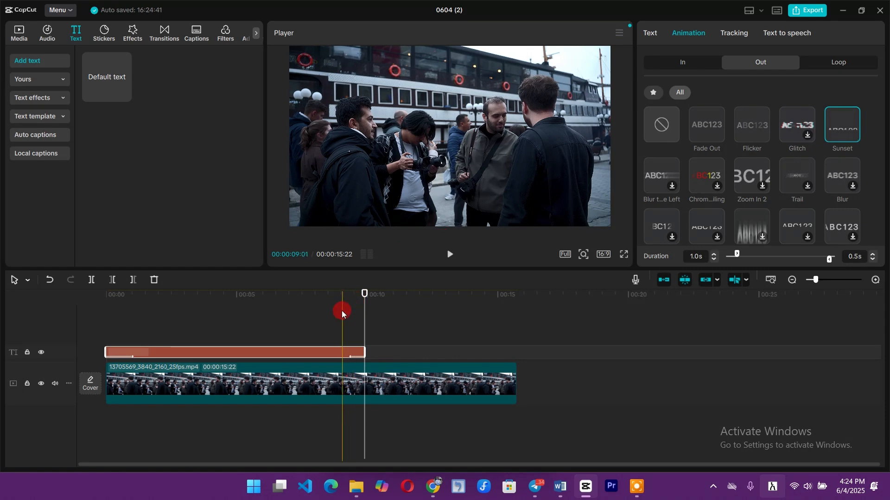
- Play the video past the end of the text clip to check its exit animation
key(space)
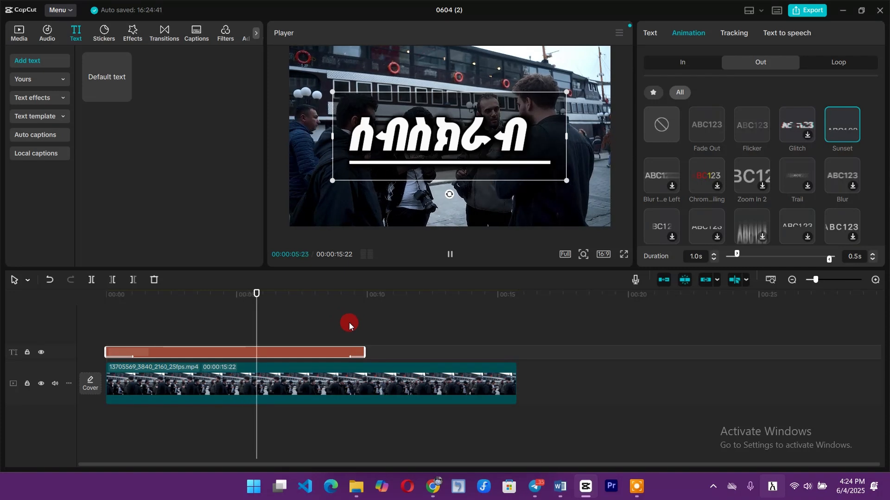
click(332, 313)
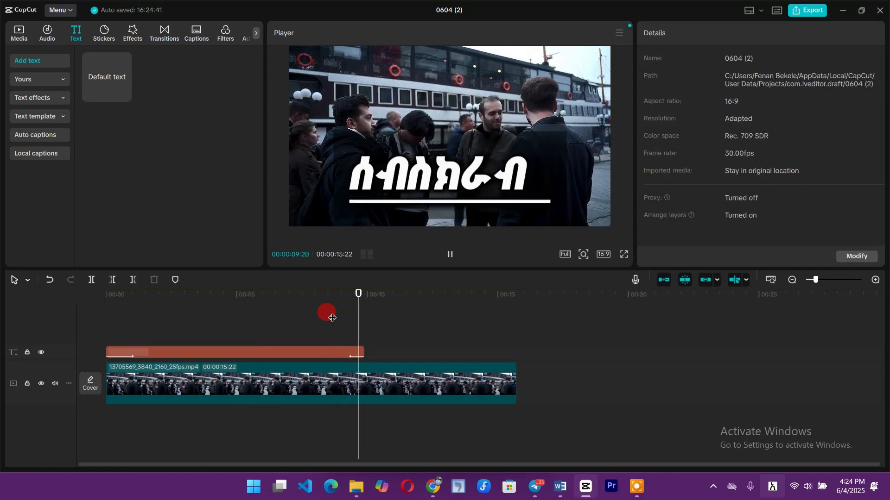
key(space)
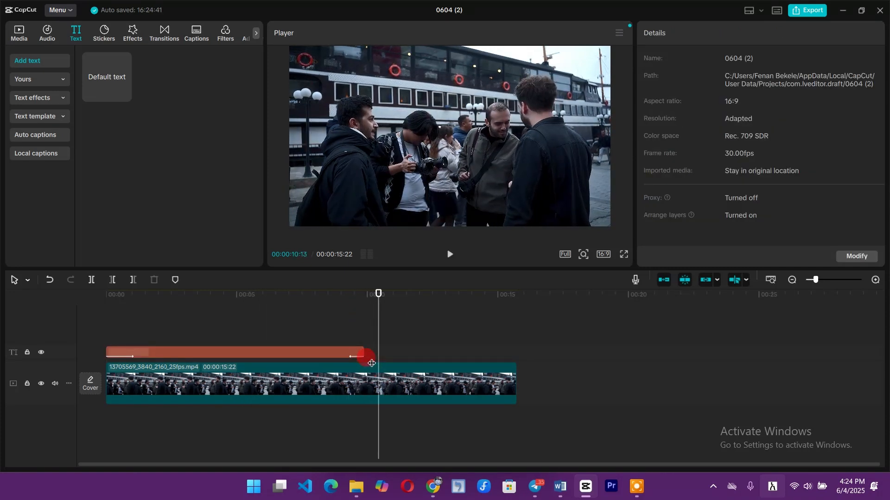
- Replace the text's exit animation with Fade Out, lengthen it to 3.8 s and play the clip
click(344, 351)
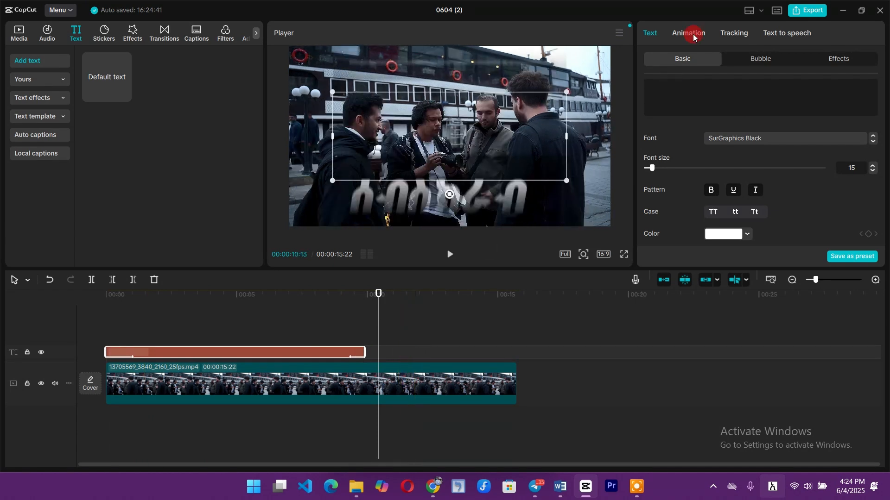
click(694, 35)
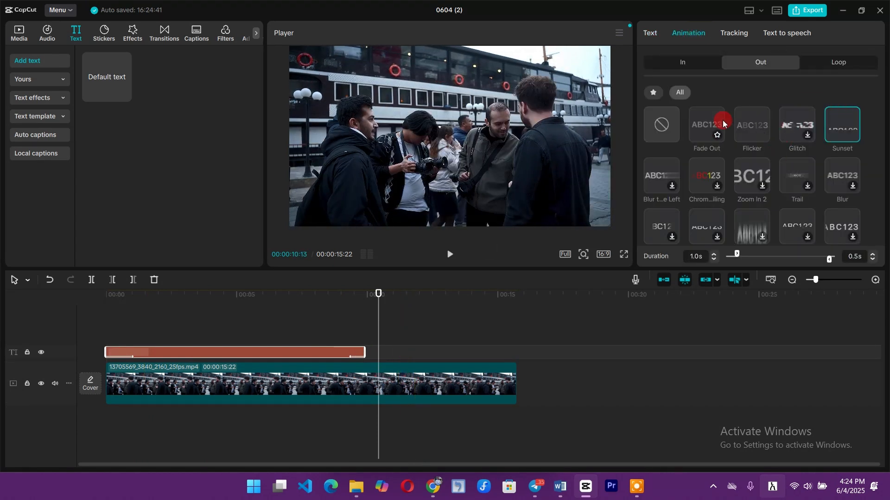
click(713, 123)
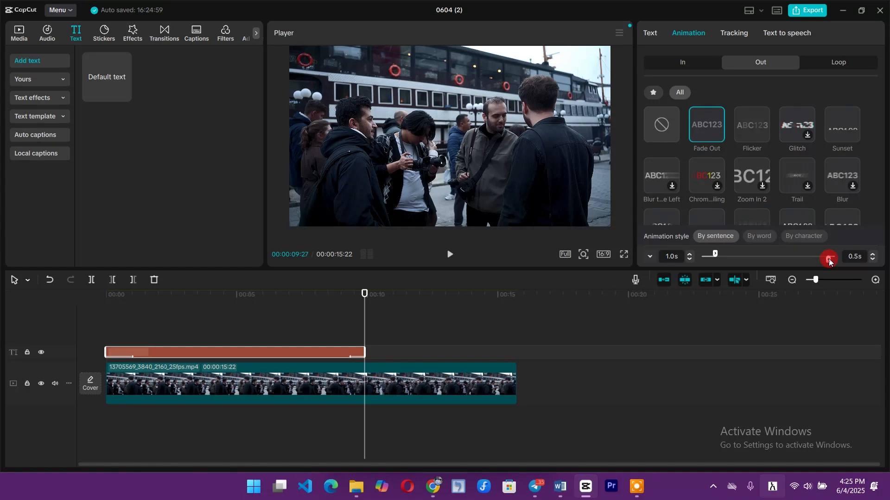
drag(829, 258, 784, 255)
click(121, 325)
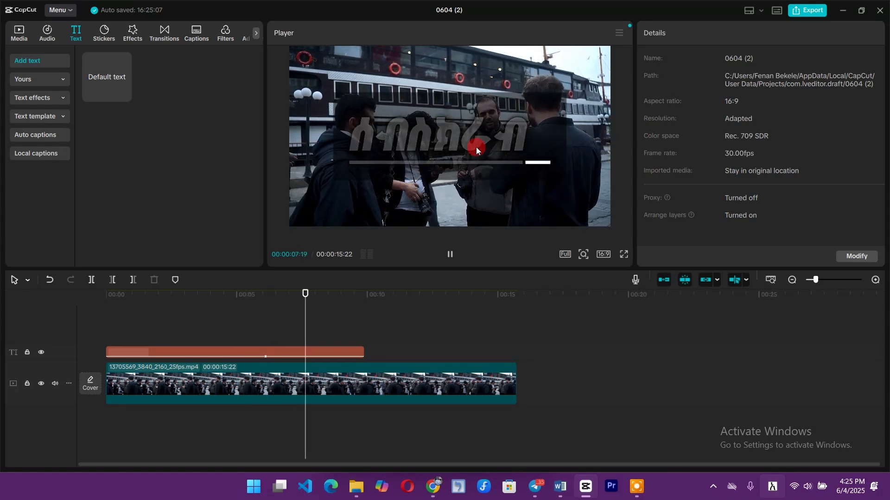
- Set the text's entrance animation duration to 0.7 s and its exit animation duration to 0.6 s
click(331, 353)
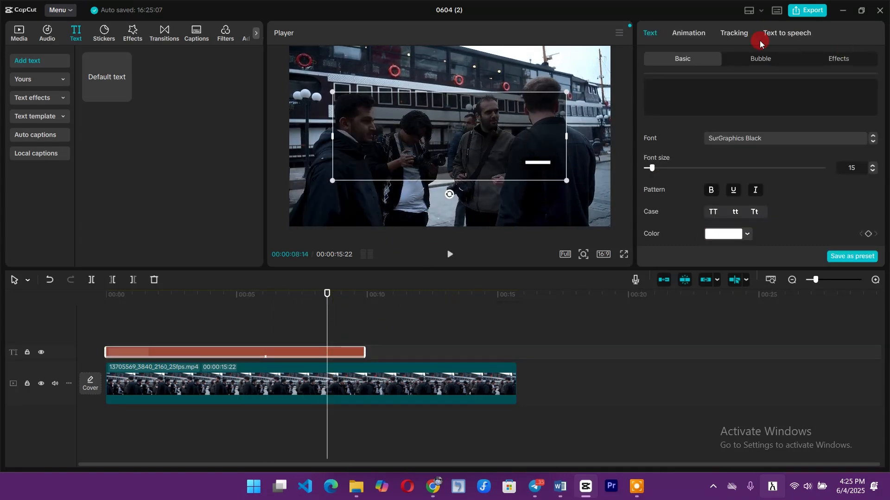
click(688, 33)
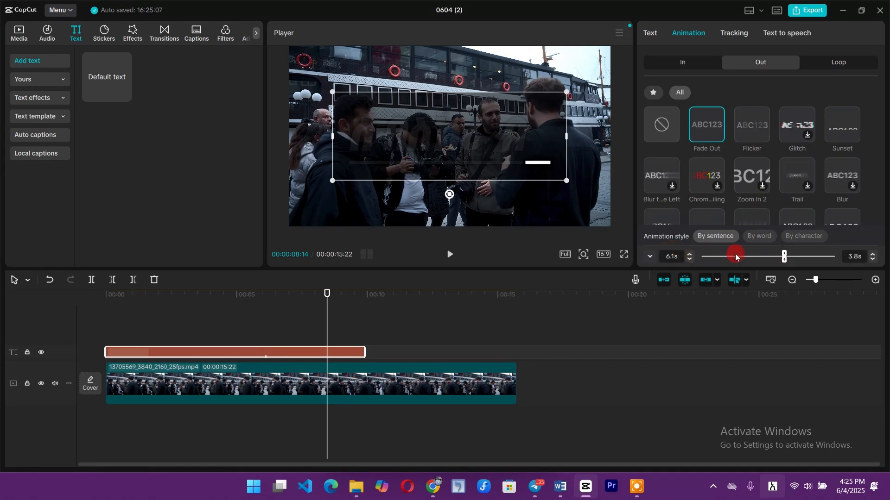
click(857, 258)
drag(714, 248, 710, 255)
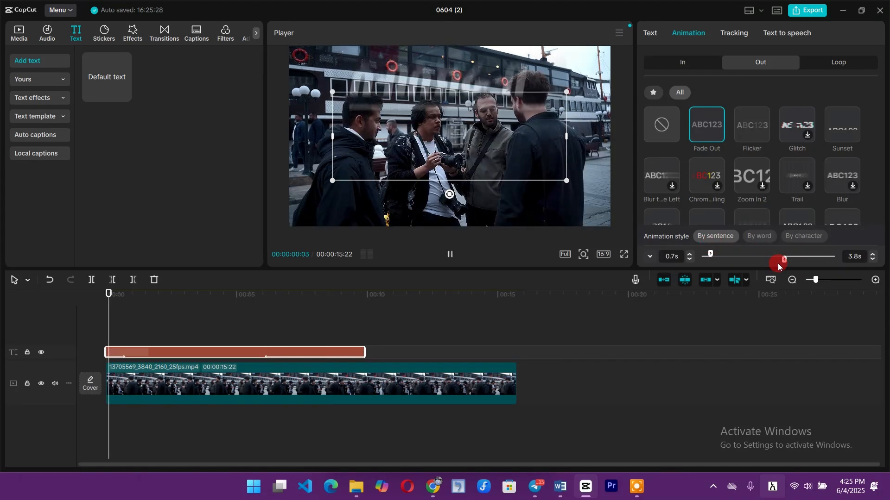
drag(784, 258, 824, 258)
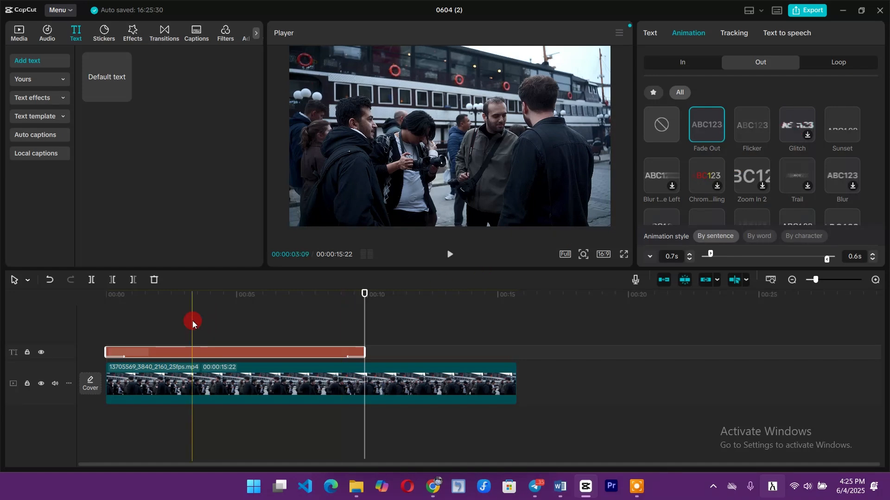
- Give the text clip the Wave loop animation and play it from the start past the clip's end
click(842, 63)
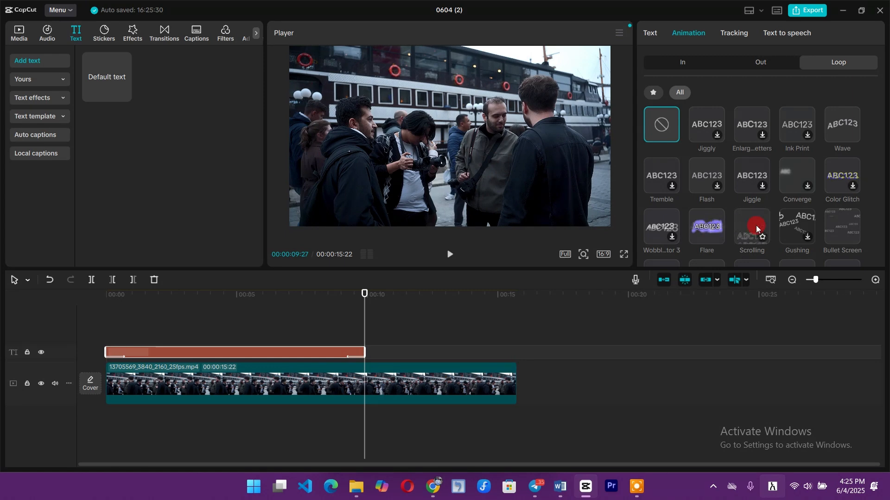
click(846, 121)
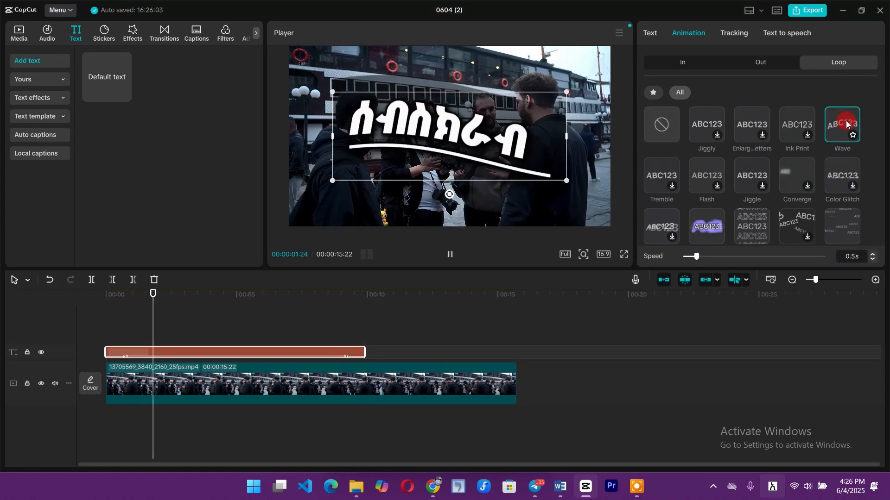
click(298, 334)
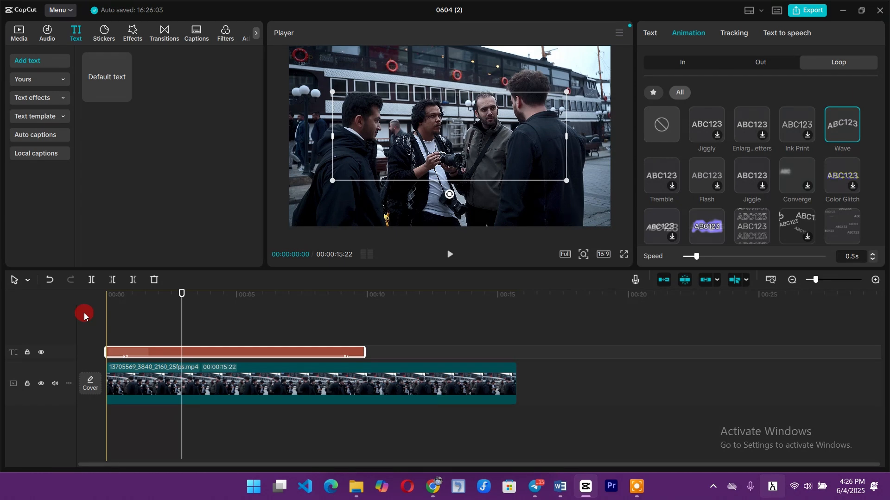
key(space)
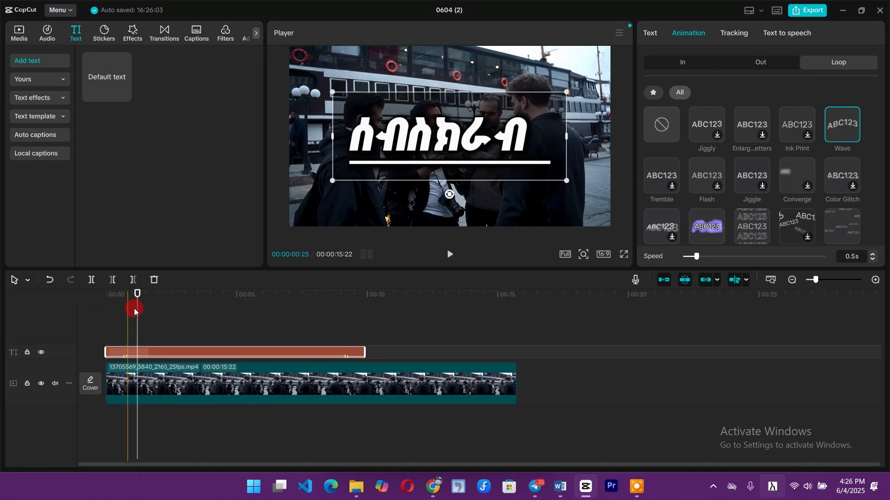
drag(138, 315, 73, 301)
key(space)
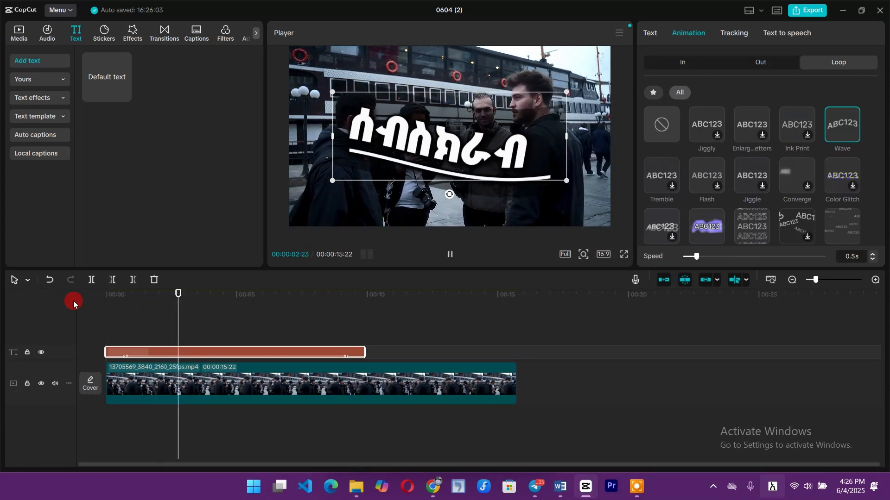
click(319, 333)
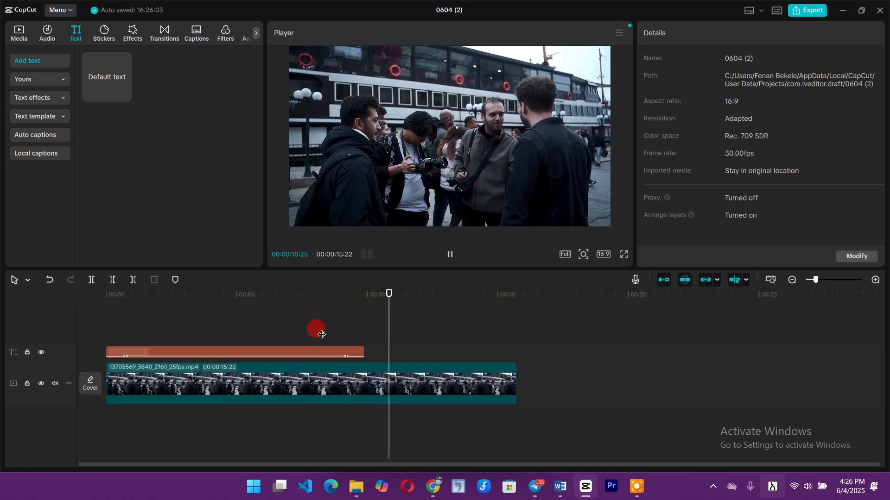
key(space)
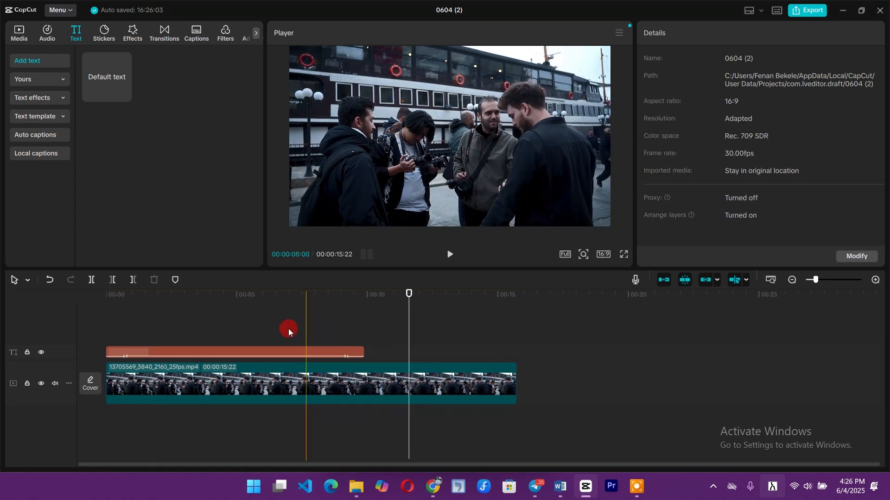
- Replace the text clip's loop animation with Gushing
click(235, 330)
click(243, 354)
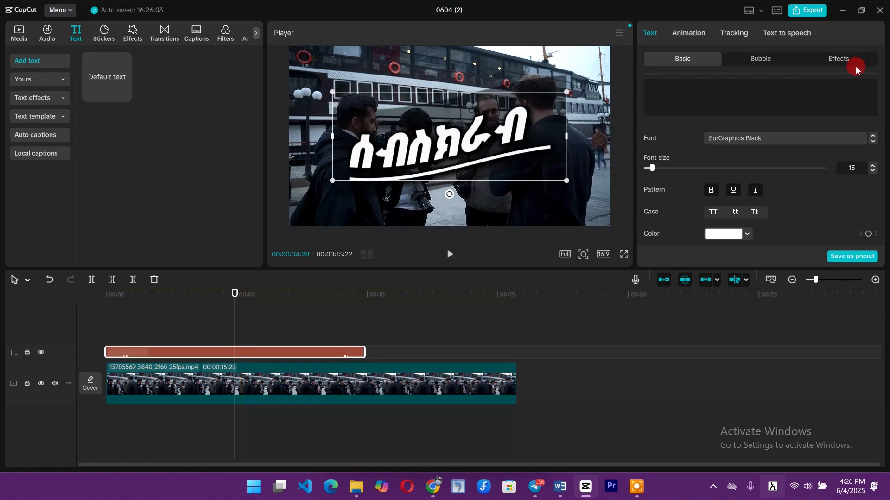
click(674, 41)
click(683, 63)
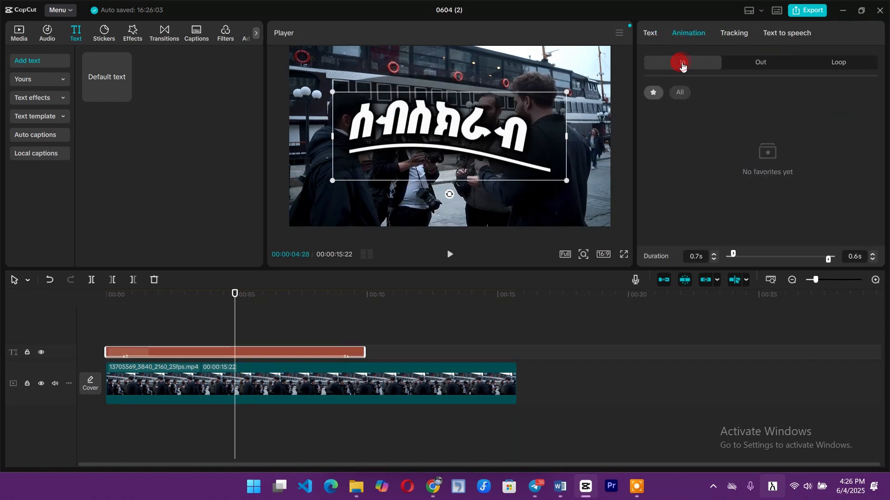
click(771, 69)
click(823, 65)
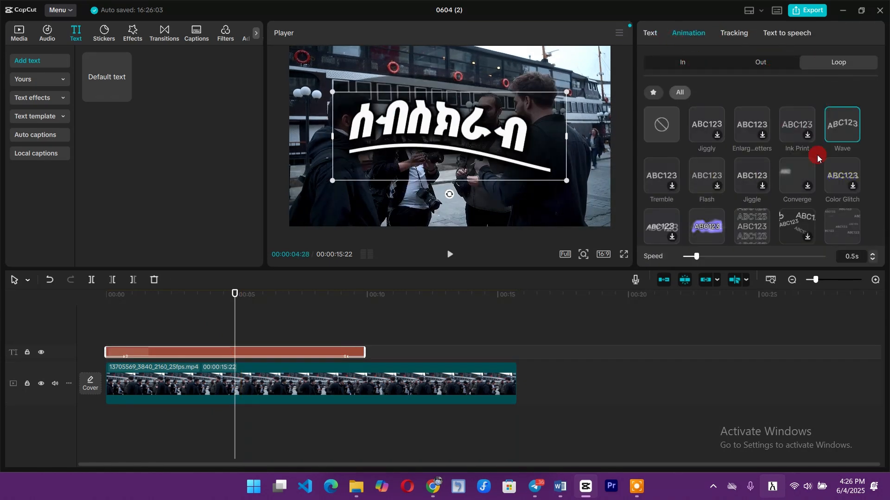
scroll(817, 158, down, 1)
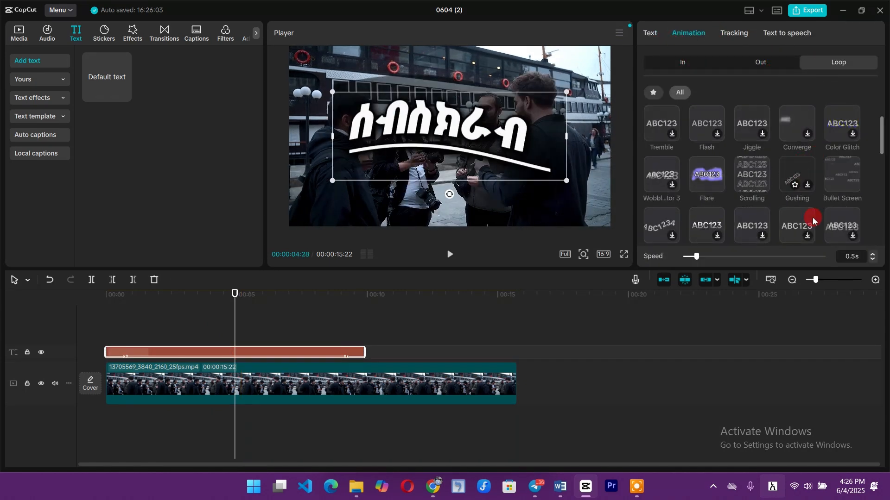
click(796, 171)
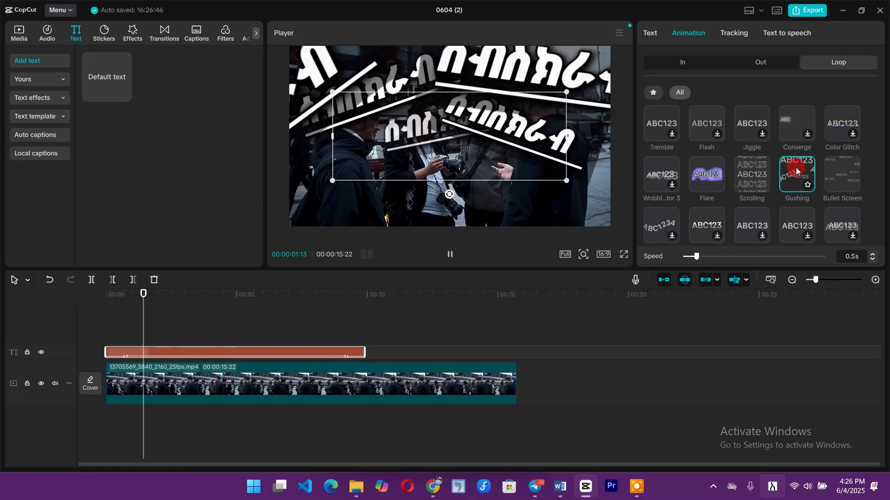
- Switch the text's loop animation to Bullet Screen and set its speed to 0.1 s
click(843, 173)
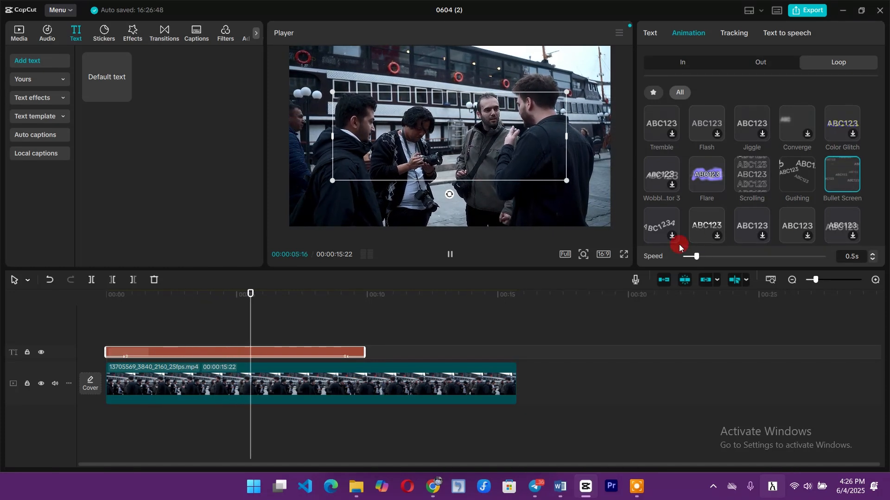
click(833, 171)
mouse_move(693, 257)
mouse_down()
mouse_move(806, 263)
mouse_move(827, 254)
mouse_move(679, 252)
mouse_up()
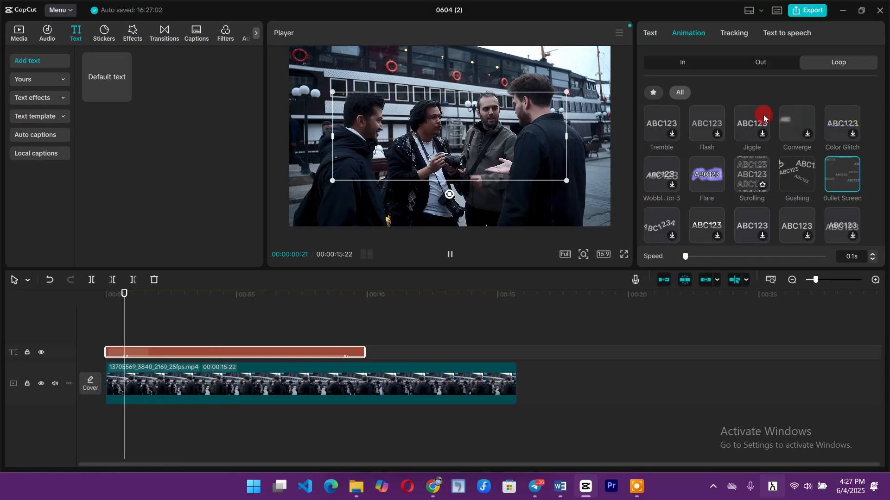
- Change the text's loop animation to Flash and set its speed to 5.0 s
click(709, 124)
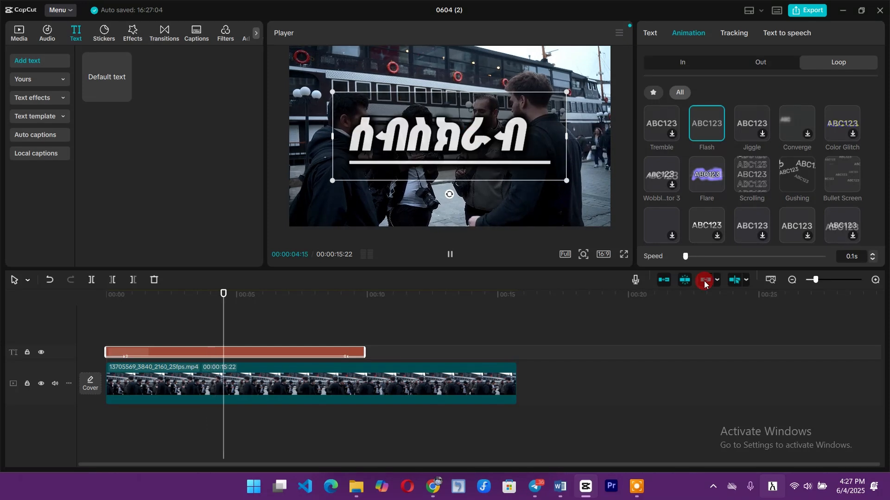
click(854, 259)
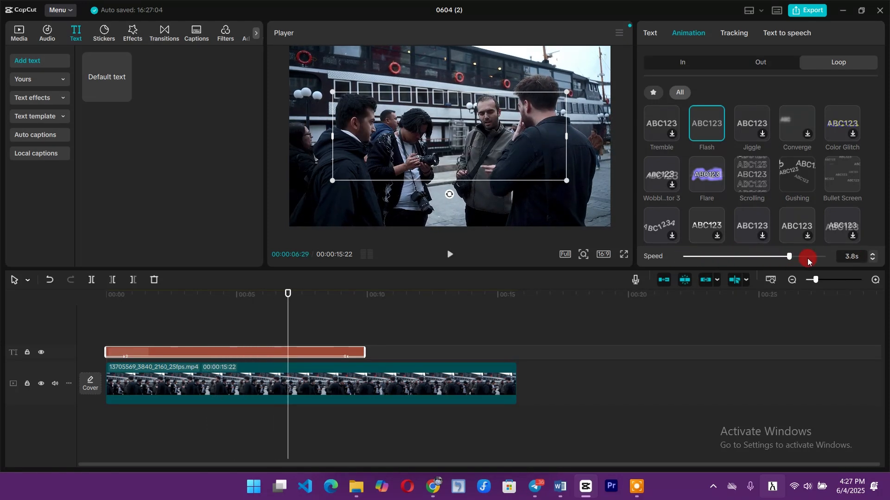
drag(807, 258, 849, 256)
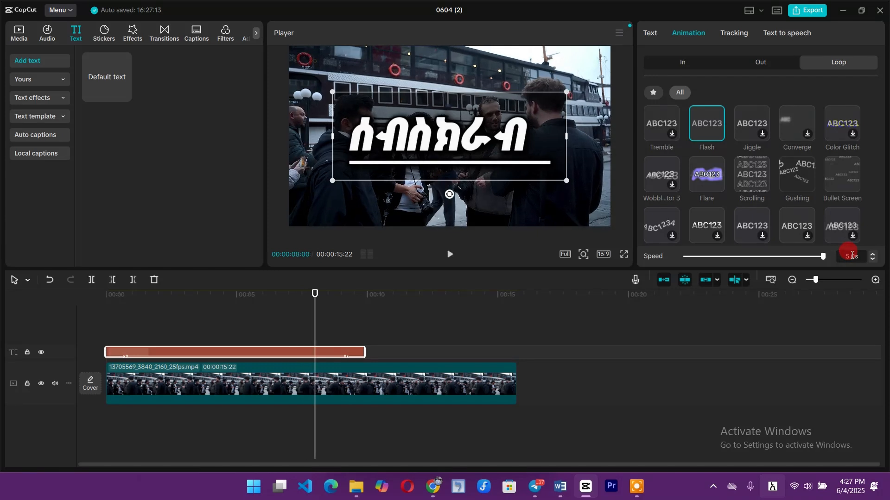
click(655, 31)
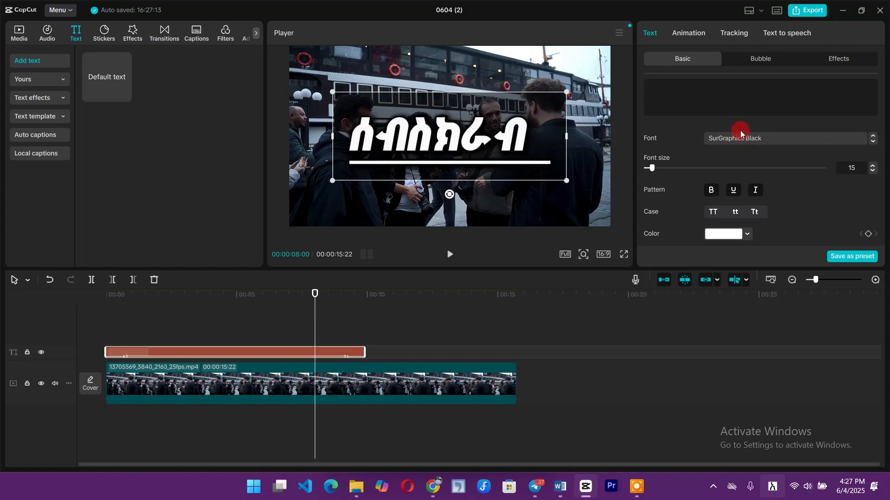
click(694, 29)
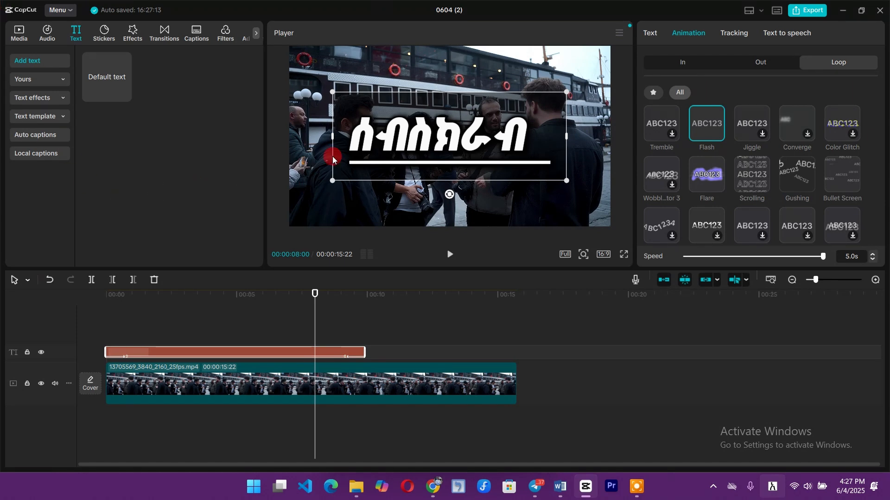
- Shrink the text, place it at the bottom centre of the video frame and return the playhead to the start
drag(332, 93, 433, 212)
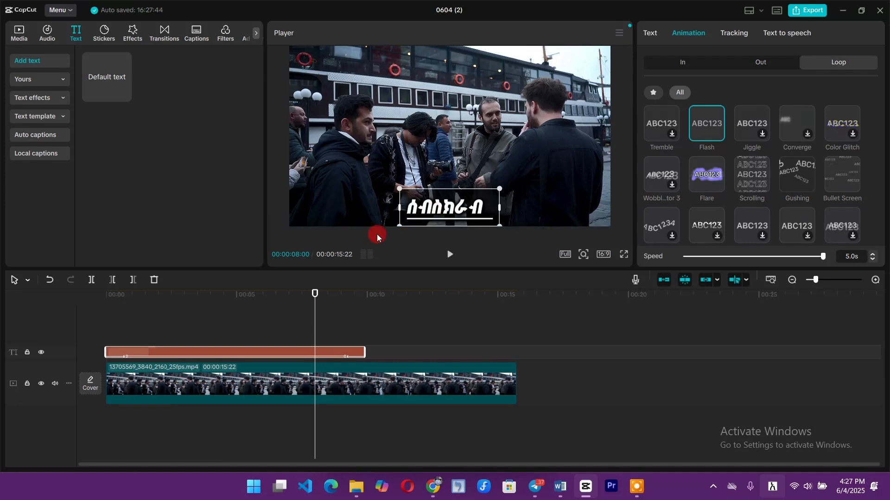
click(117, 334)
click(83, 331)
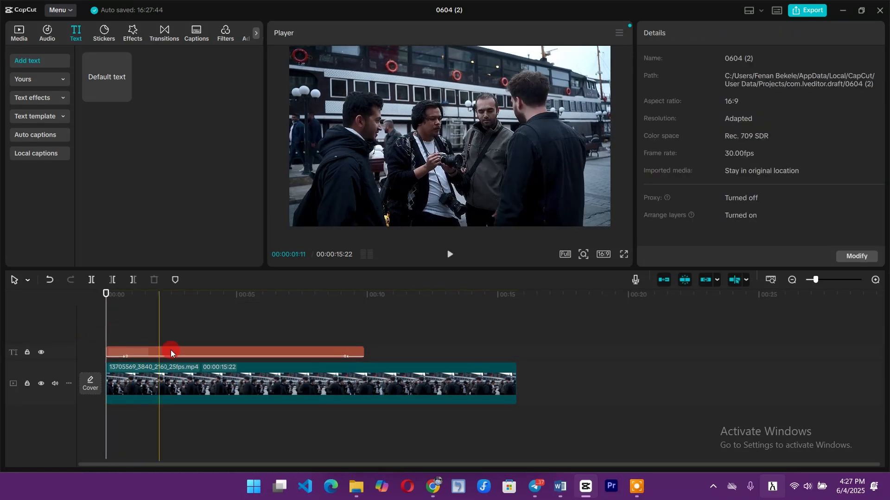
- Remove the loop and exit animations from the text clip
click(112, 353)
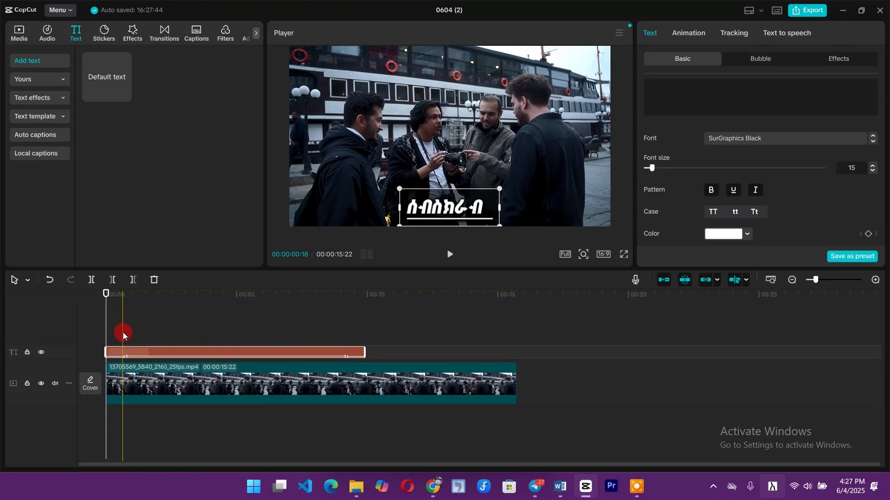
click(124, 332)
click(126, 352)
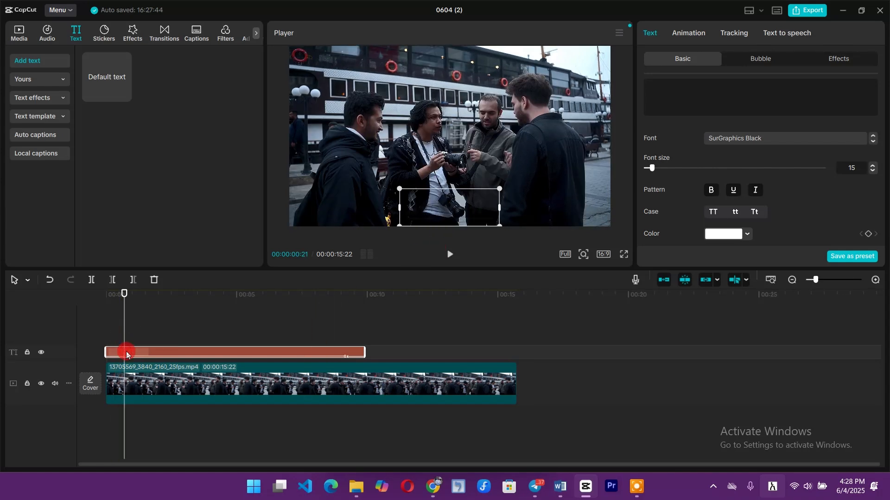
click(686, 34)
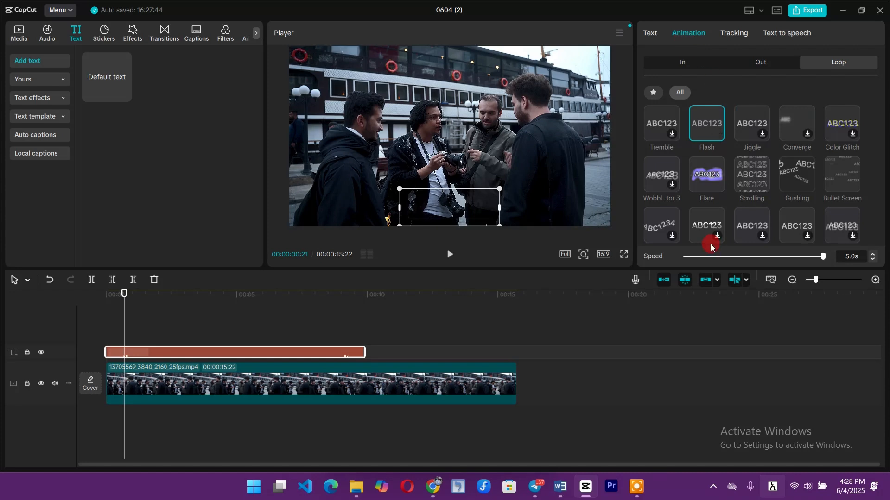
scroll(667, 135, up, 2)
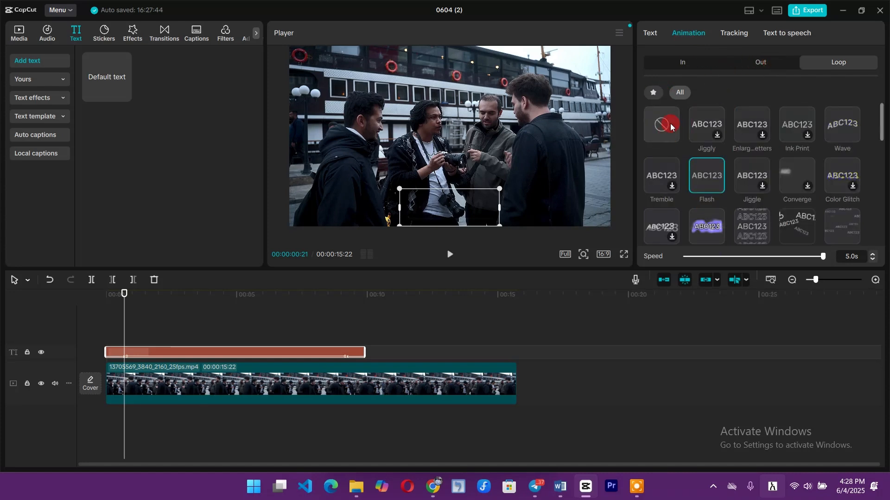
click(670, 123)
click(750, 62)
click(663, 123)
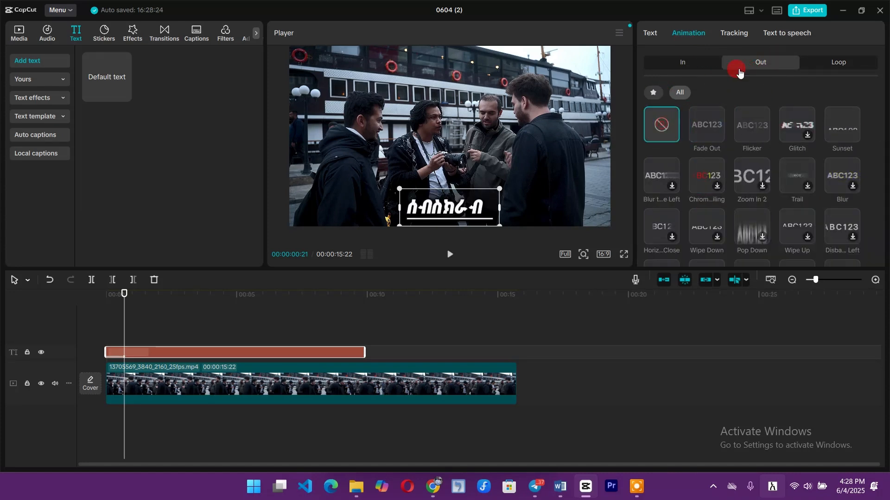
- Remove the text clip's entrance animation and play the video briefly from the start
click(679, 60)
click(681, 95)
click(672, 93)
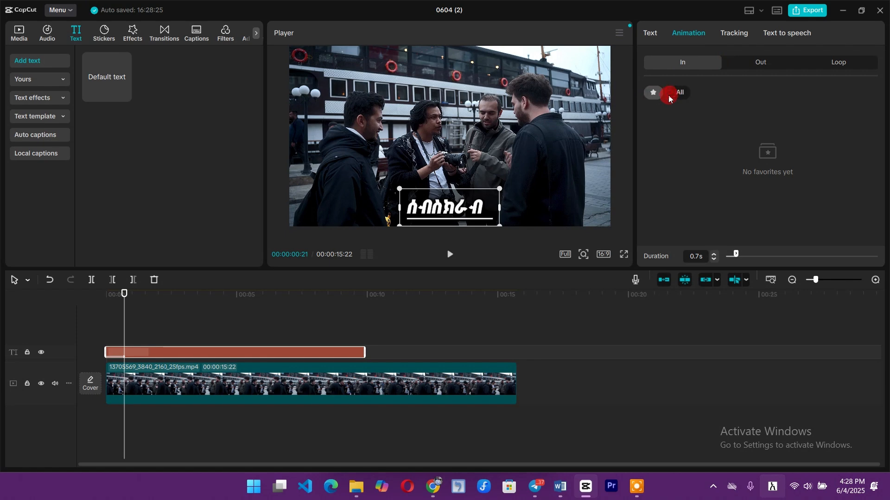
click(658, 125)
click(79, 327)
key(space)
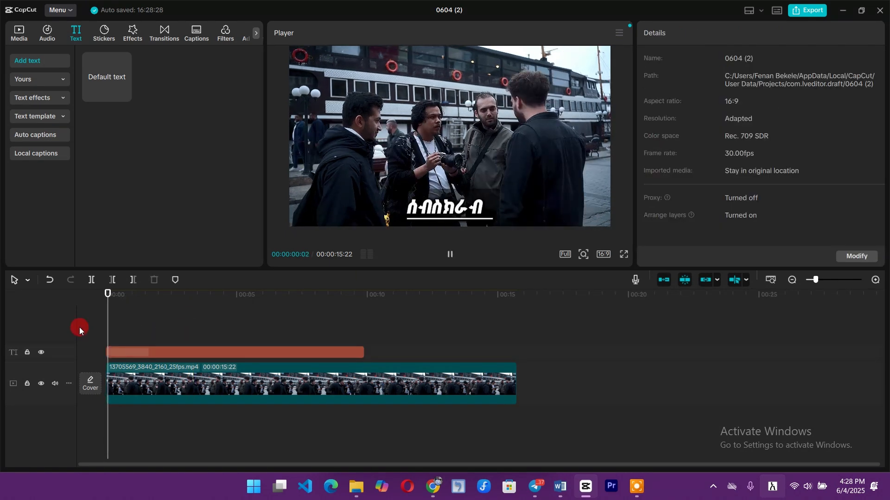
key(space)
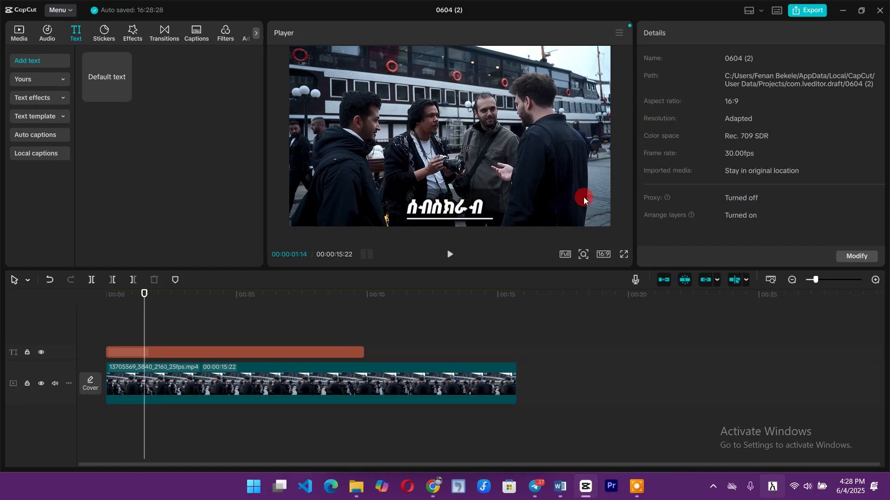
- Add a colour keyframe at the very start of the text clip with the text colour white (FFFFFF)
key(Home)
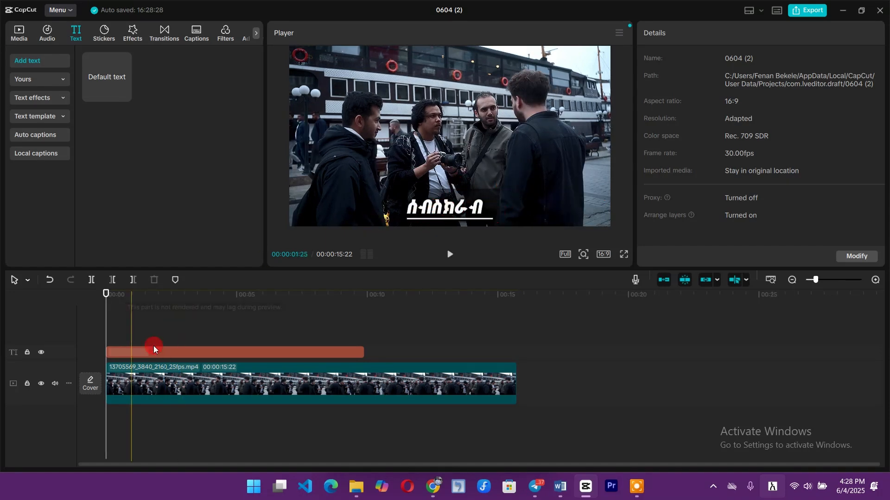
click(116, 352)
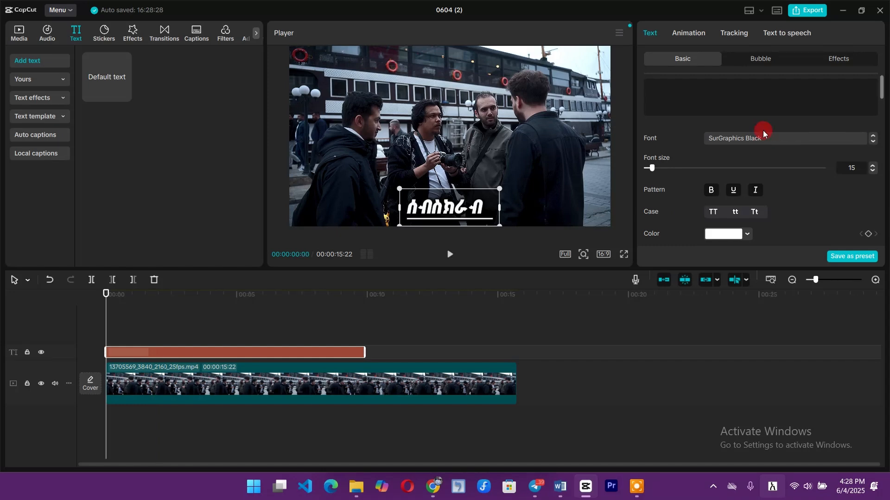
scroll(776, 127, down, 1)
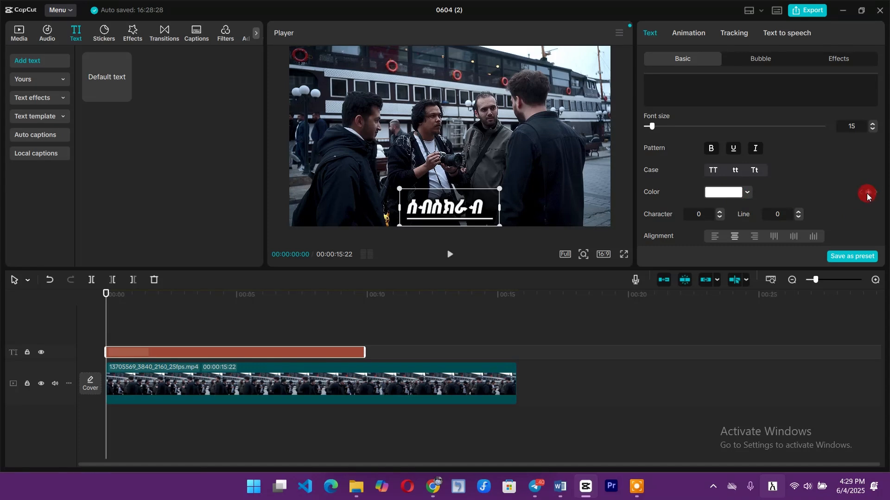
click(868, 193)
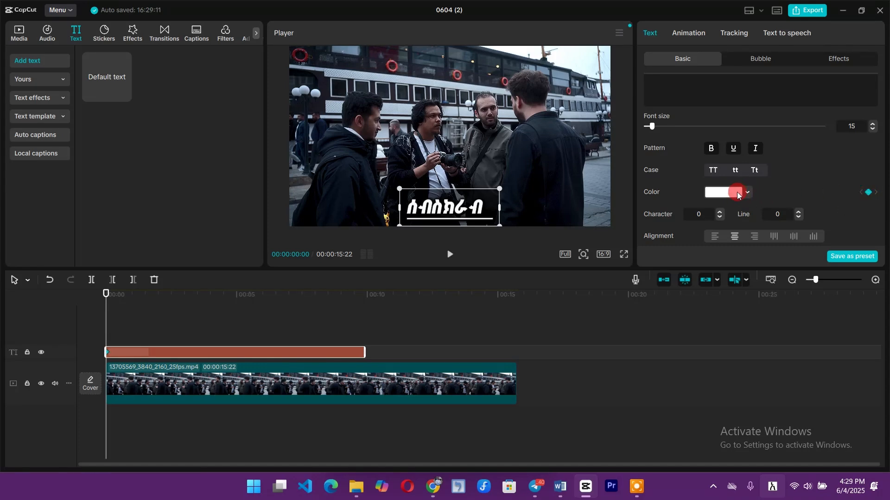
click(737, 195)
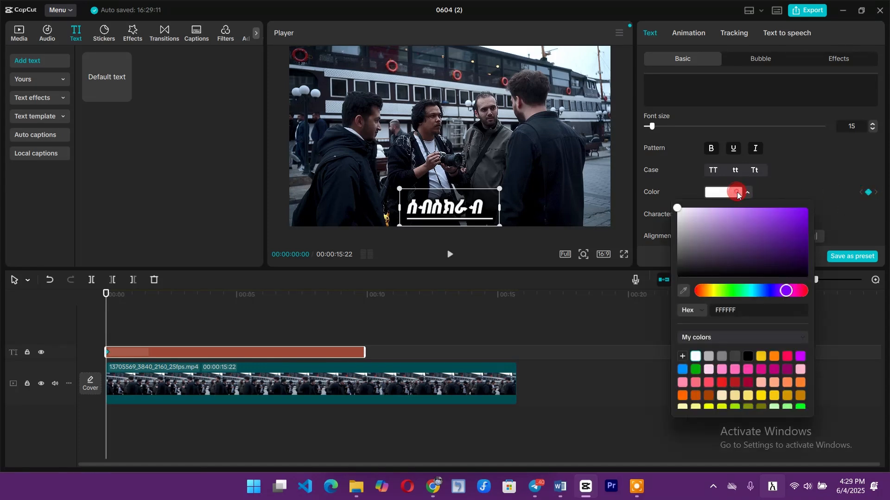
mouse_move(709, 209)
mouse_down()
mouse_move(804, 212)
mouse_move(595, 196)
mouse_up()
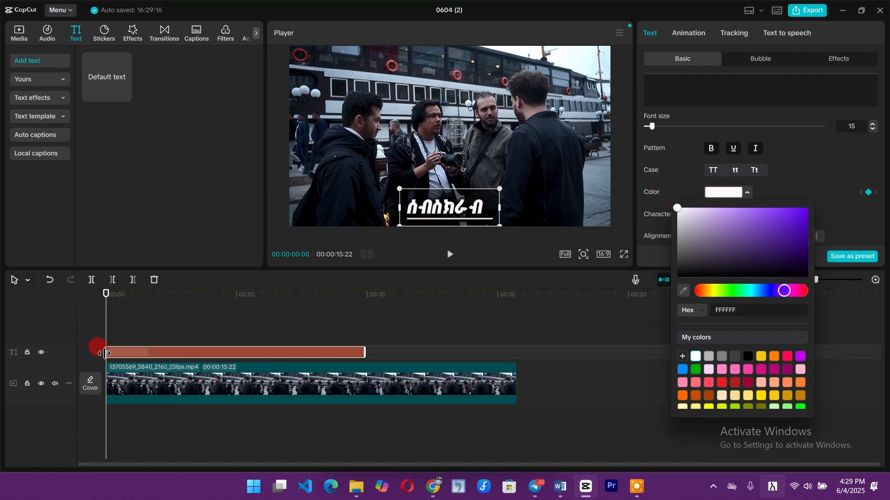
- Add a colour keyframe to the text clip at 00:00:05:29 with the text colour purple (6700FF)
scroll(106, 356, up, 4)
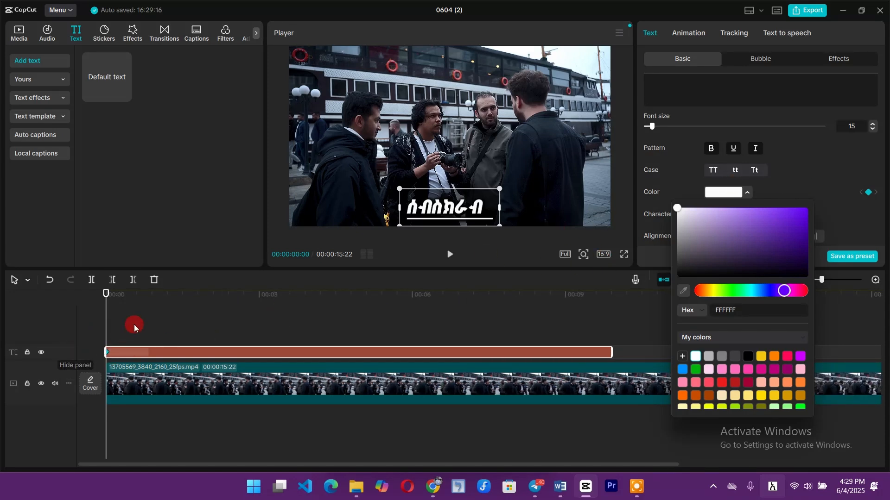
drag(110, 323, 410, 334)
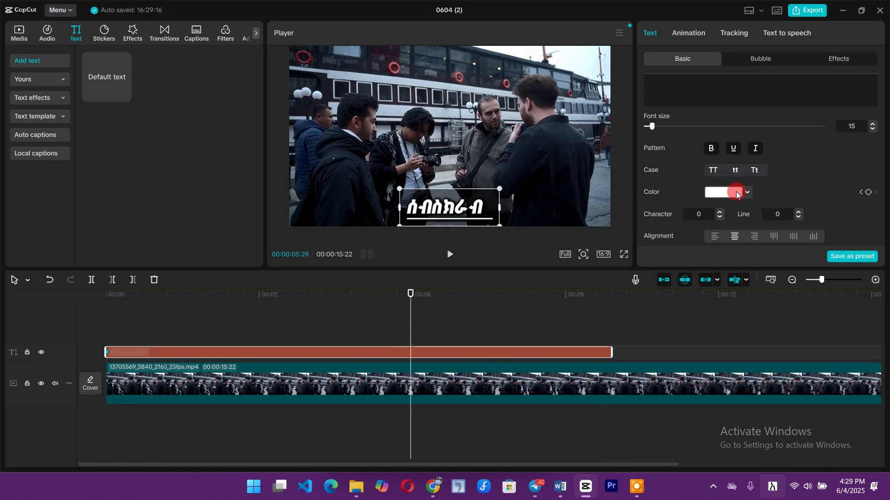
click(733, 192)
drag(780, 221, 820, 206)
click(556, 284)
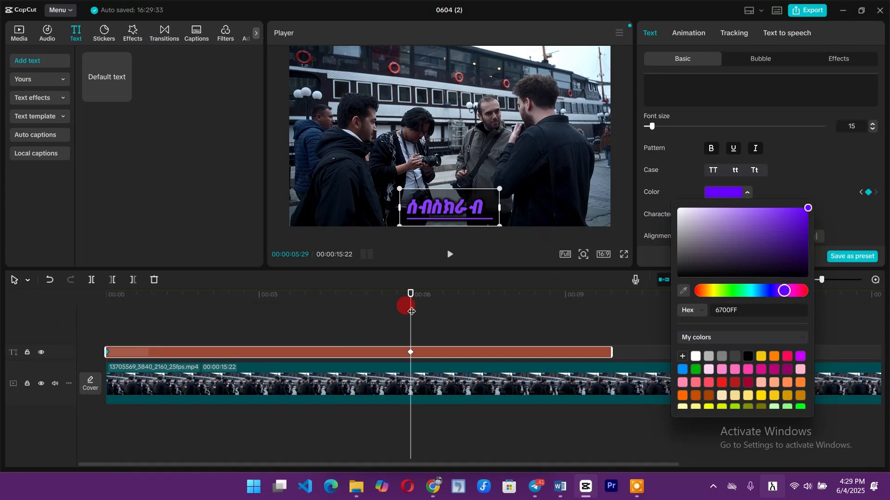
- Play the video from the start past the second keyframe to preview the text's colour change
mouse_move(408, 319)
mouse_down()
mouse_move(85, 311)
mouse_move(116, 328)
mouse_move(102, 316)
mouse_up()
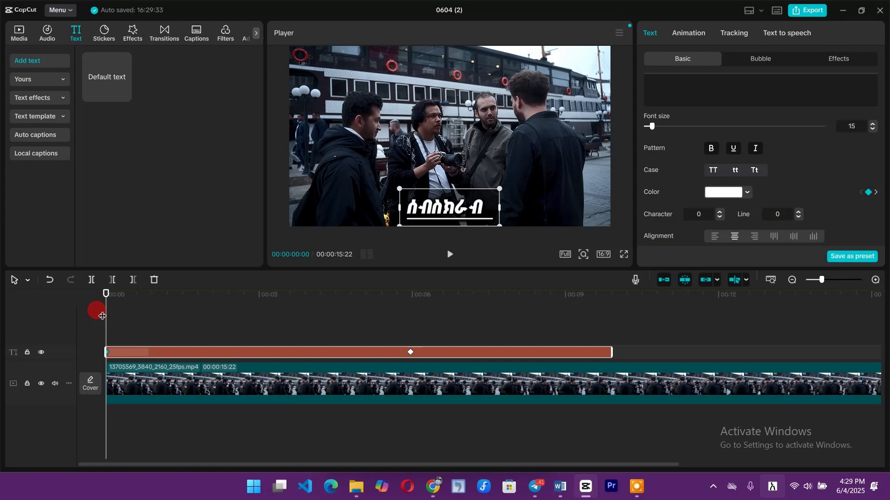
key(space)
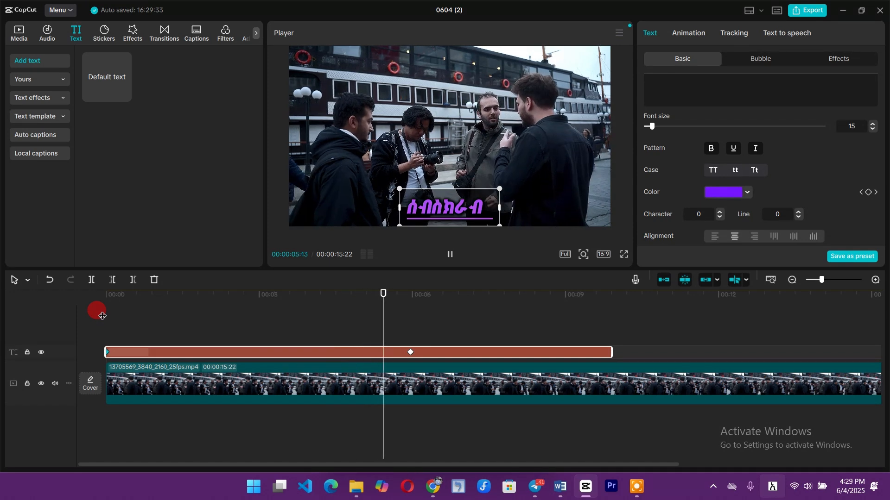
key(space)
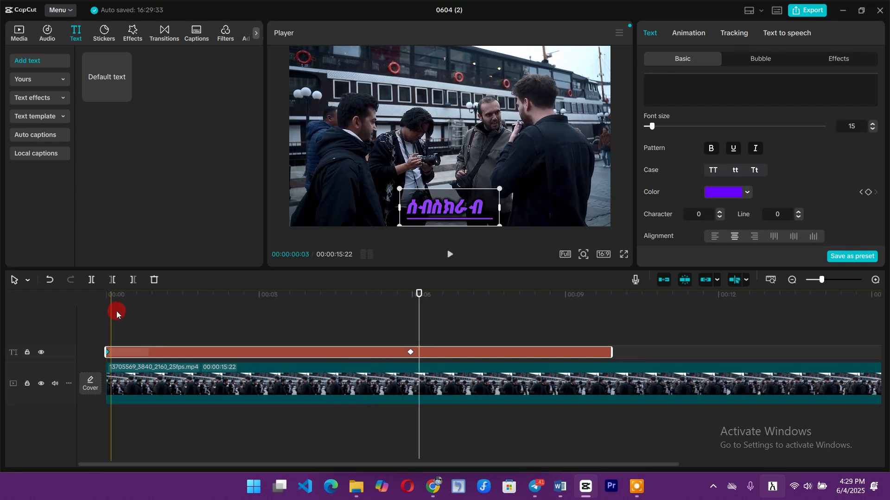
key(space)
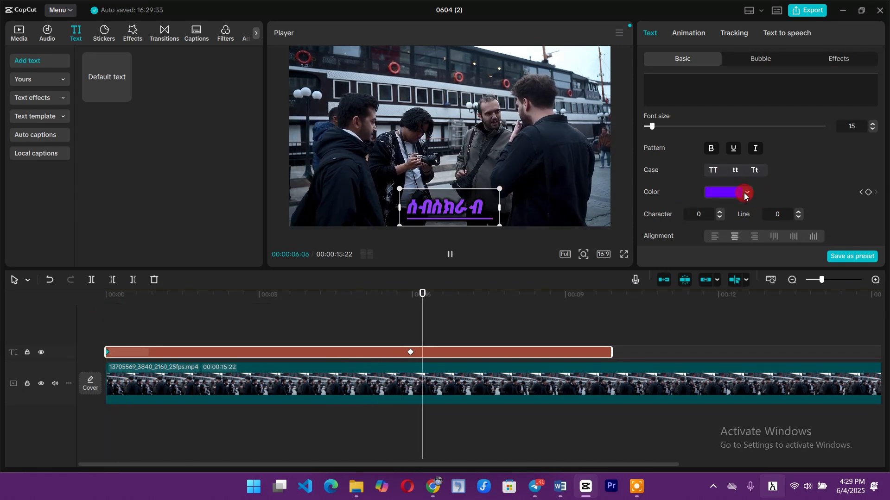
key(space)
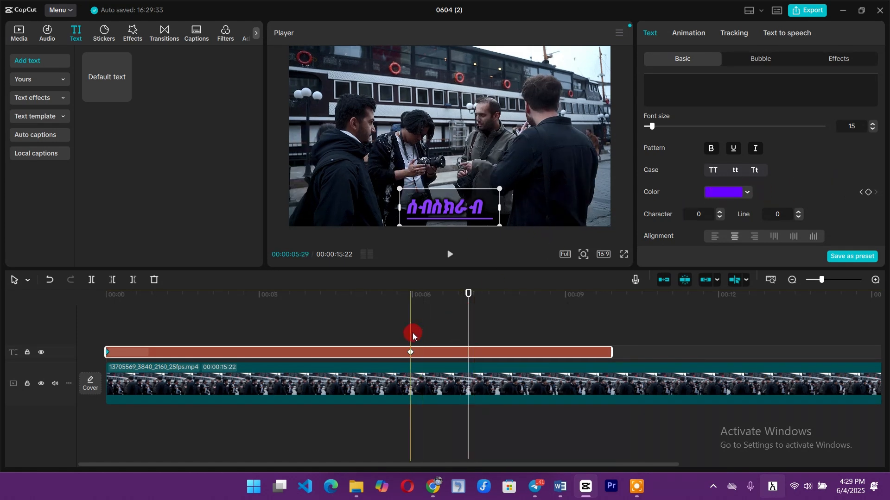
- Add a colour keyframe to the text clip at 00:00:08:29 with the text colour white (FFFFFF)
drag(459, 322, 563, 321)
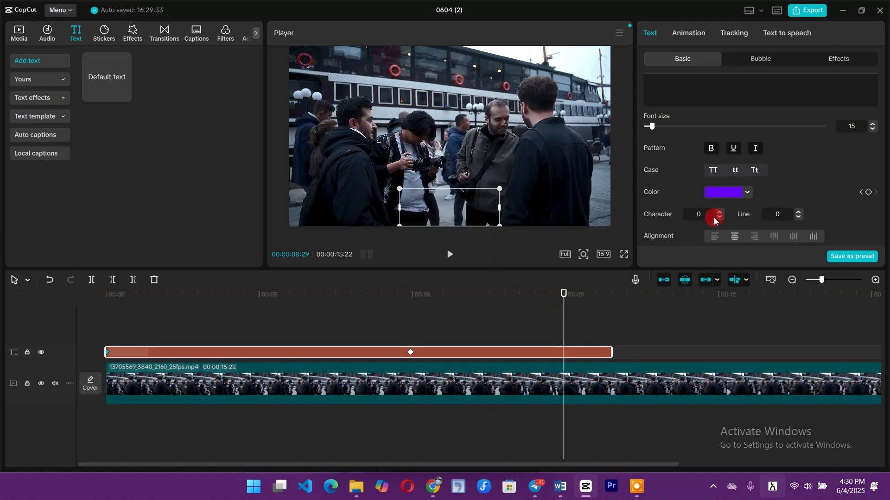
click(724, 191)
drag(685, 217, 649, 181)
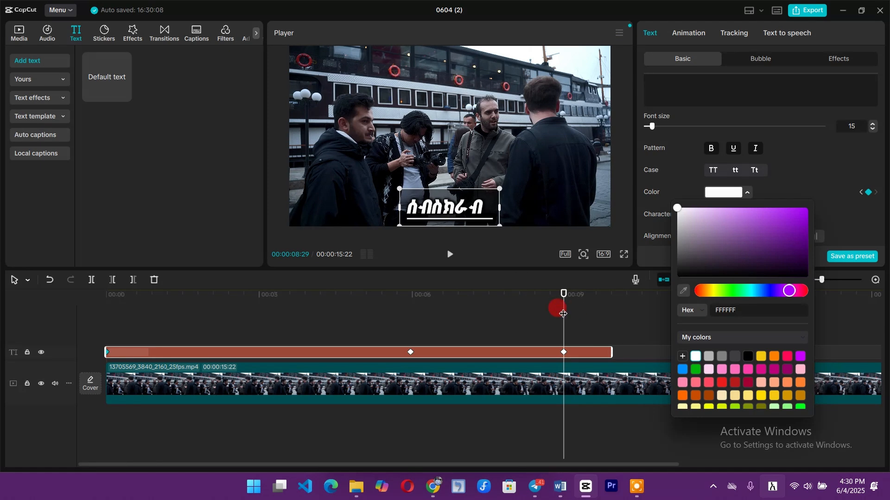
- Play the video from the start through all three keyframes to preview the full colour animation
drag(564, 314, 0, 329)
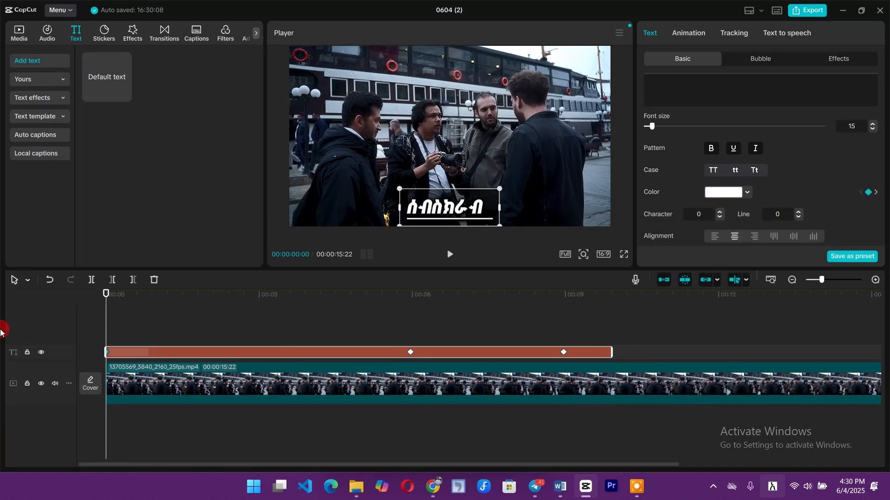
key(space)
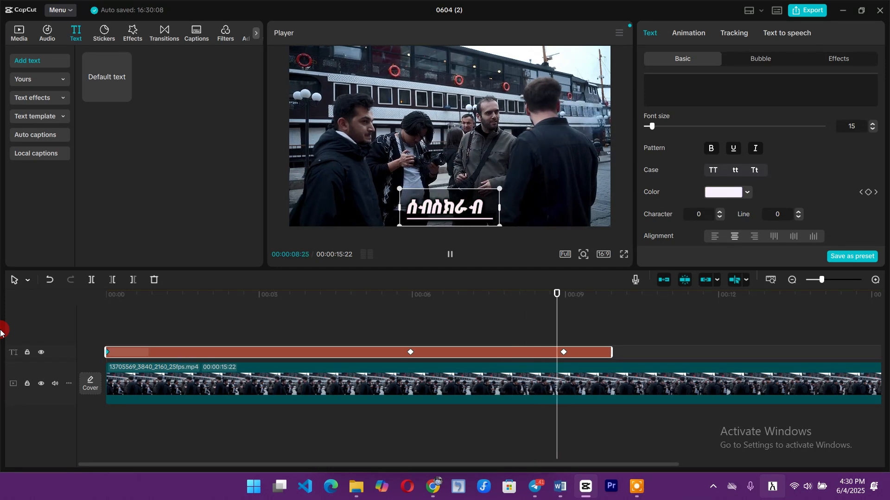
key(space)
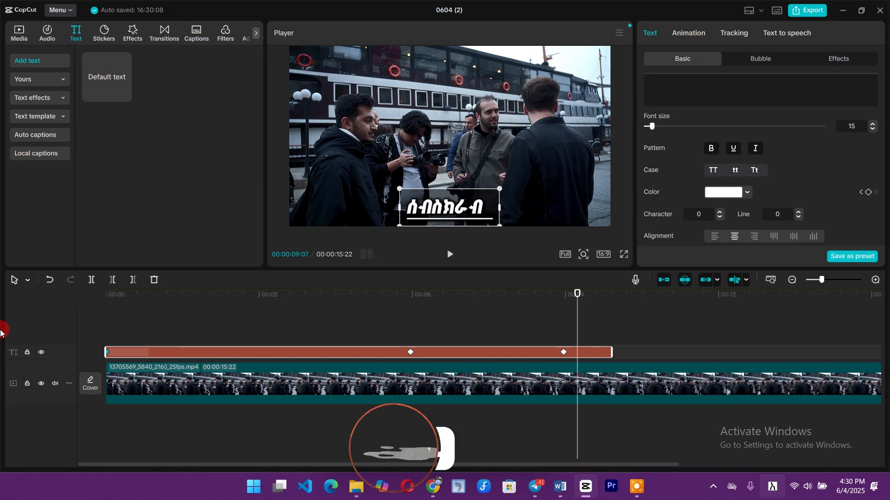
scroll(662, 162, down, 2)
scroll(716, 166, down, 5)
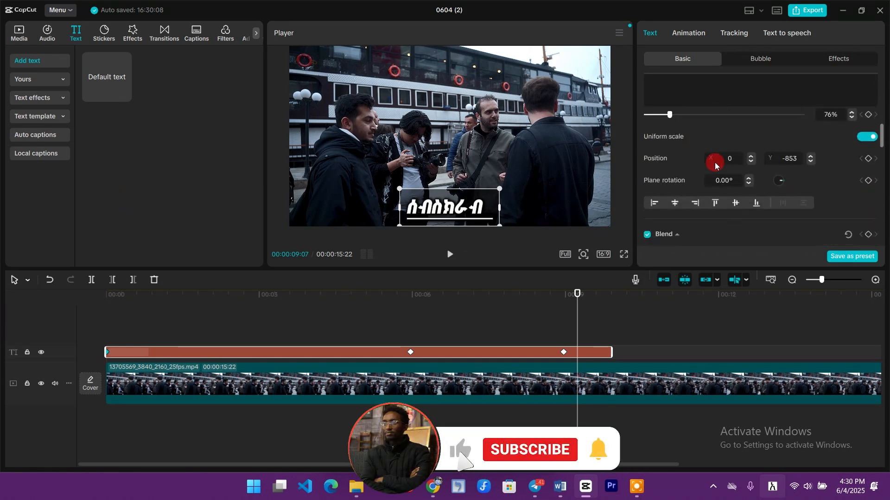
scroll(716, 163, up, 3)
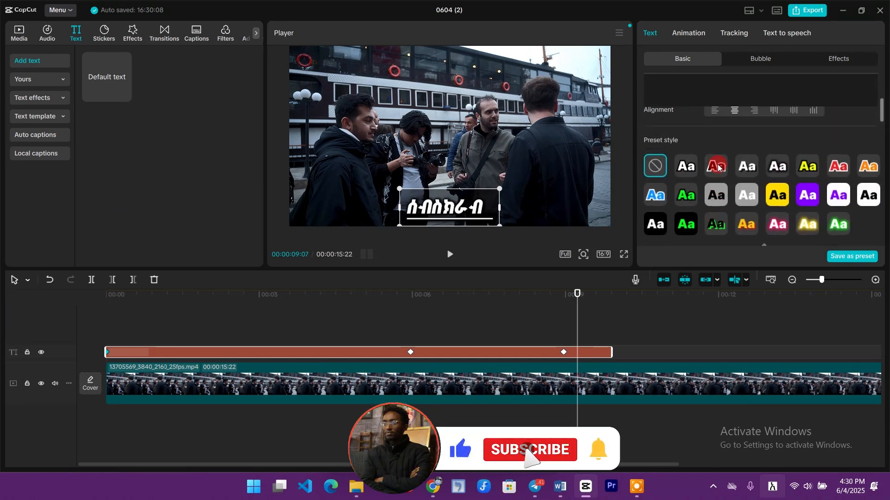
scroll(718, 164, down, 2)
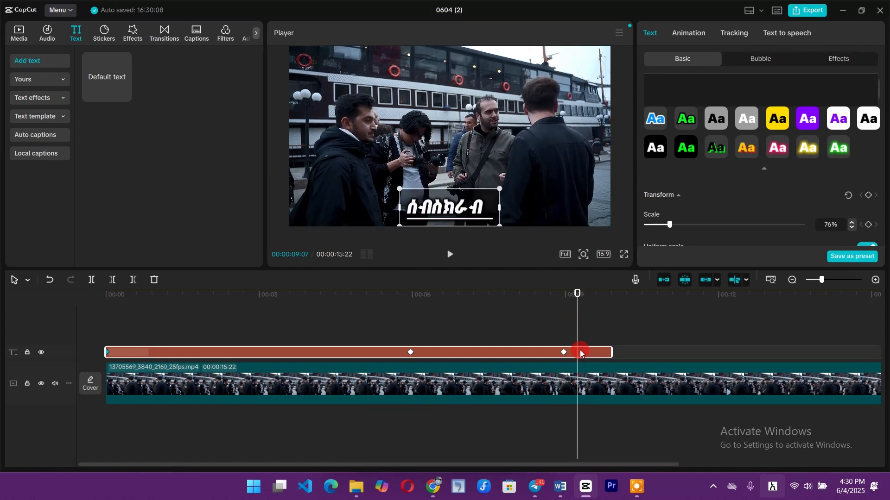
- Delete all the colour keyframes from the text clip and return the playhead to the start
click(564, 353)
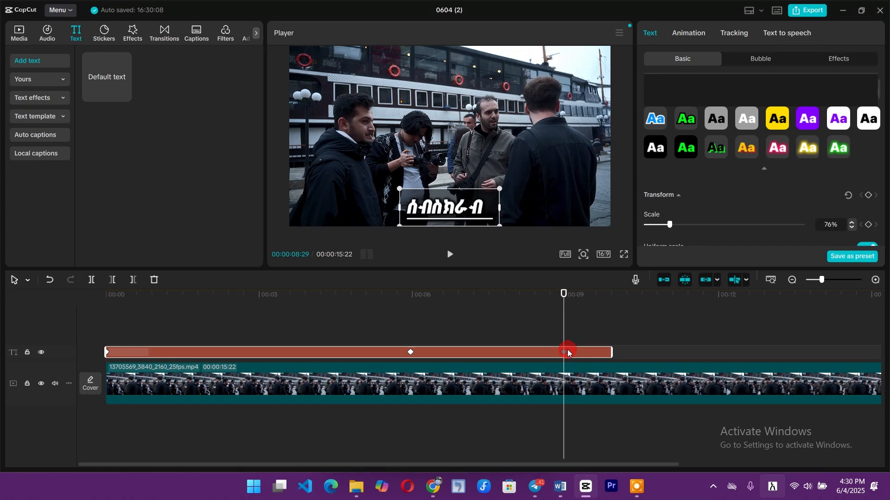
mouse_move(569, 353)
mouse_down()
mouse_move(411, 357)
mouse_move(193, 332)
mouse_move(106, 348)
mouse_up()
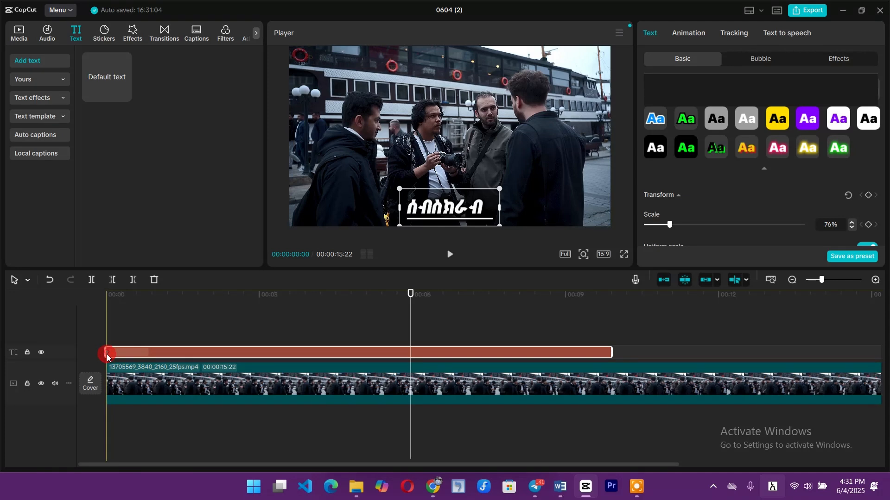
click(126, 322)
click(105, 325)
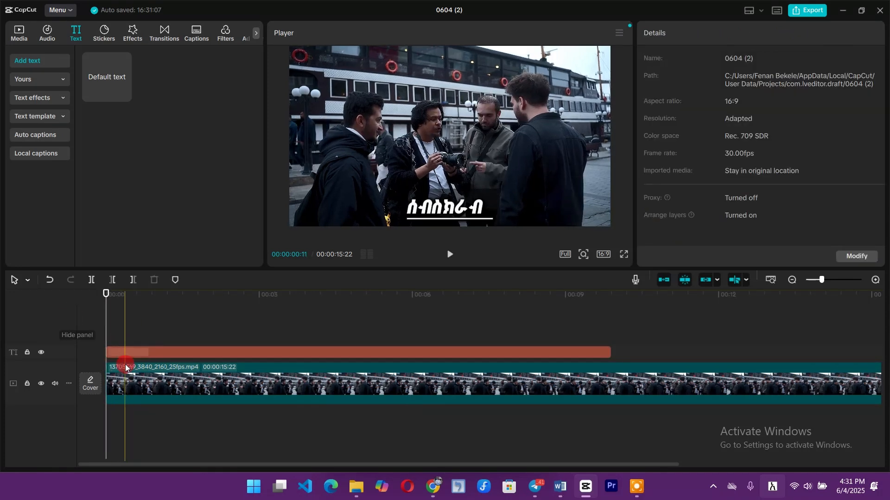
- Add a keyframe for all Transform properties at the very start of the text clip
click(142, 351)
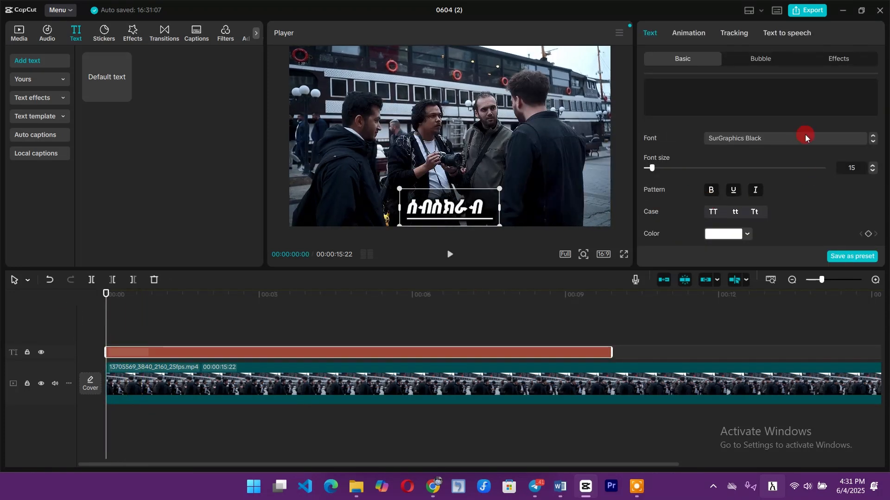
scroll(801, 135, down, 2)
scroll(796, 135, down, 4)
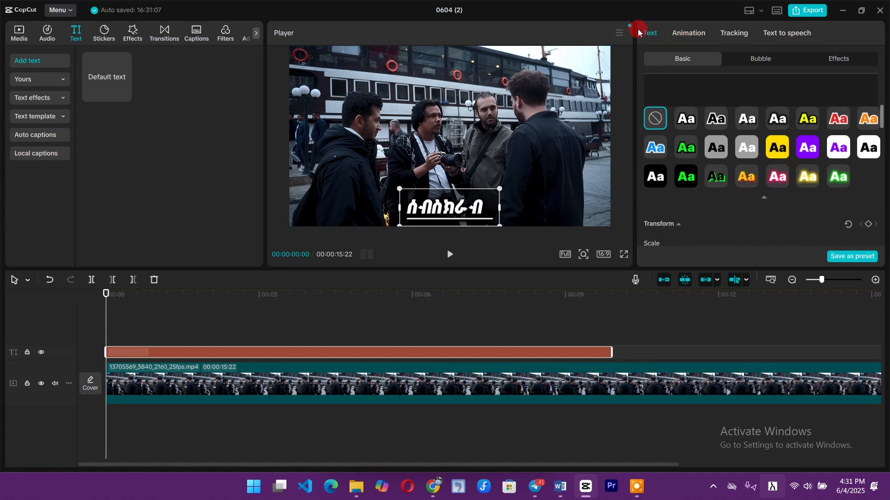
scroll(728, 147, down, 3)
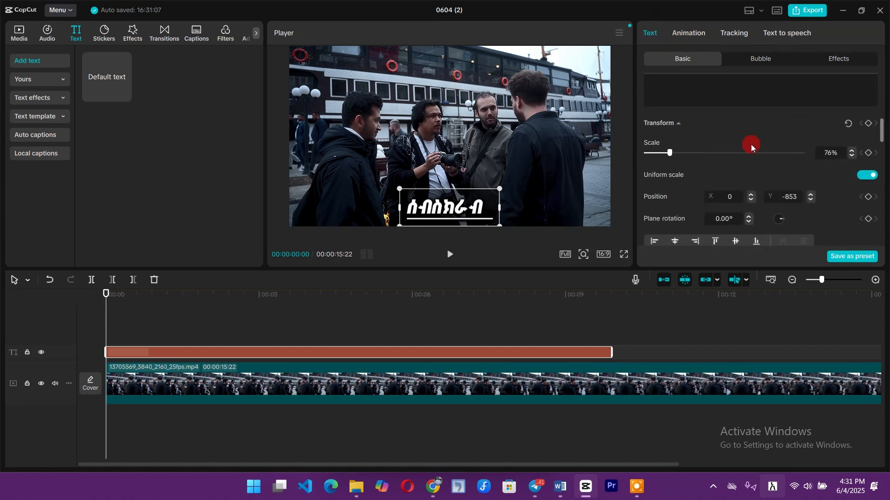
scroll(751, 143, up, 1)
click(866, 167)
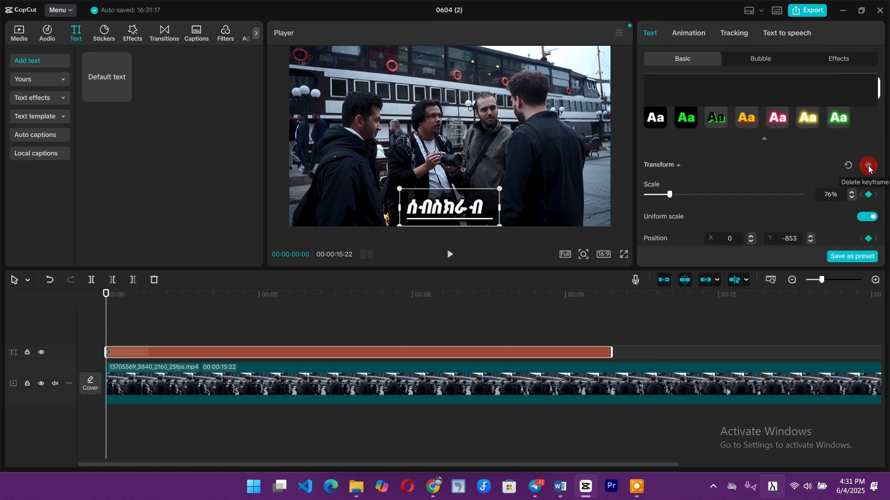
scroll(876, 169, down, 5)
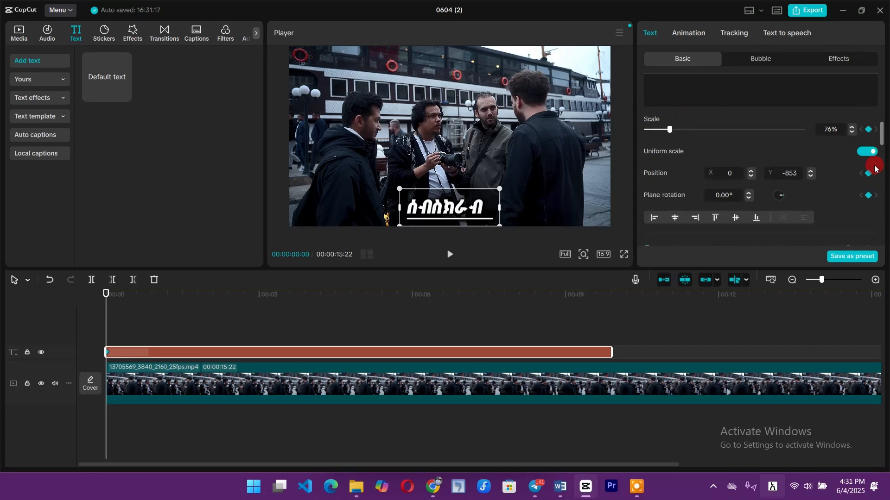
scroll(874, 168, up, 5)
scroll(871, 167, down, 5)
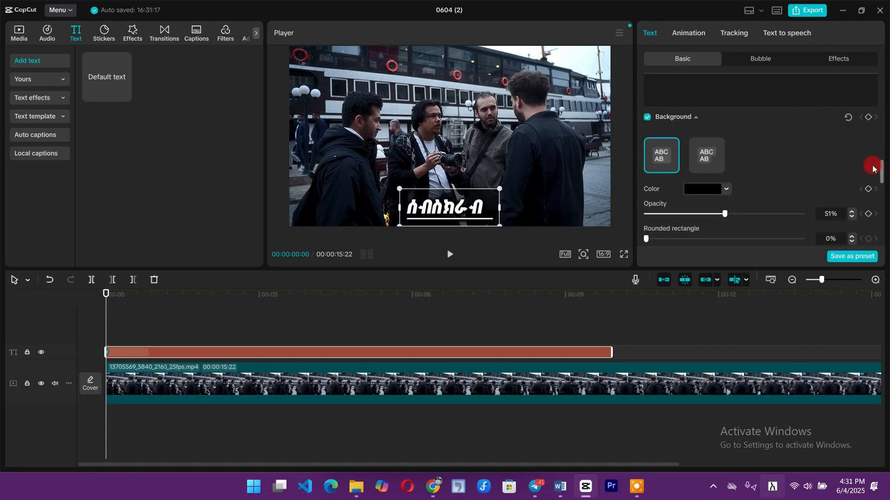
scroll(839, 166, up, 10)
scroll(839, 165, down, 5)
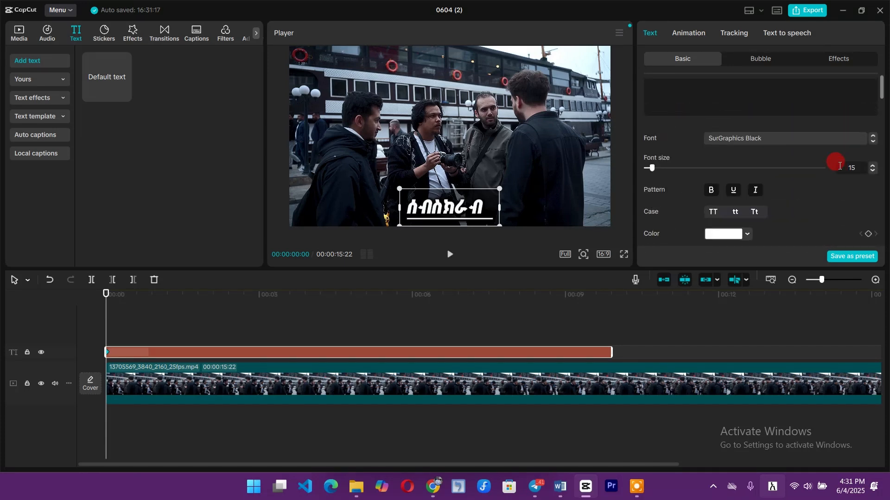
scroll(839, 166, down, 1)
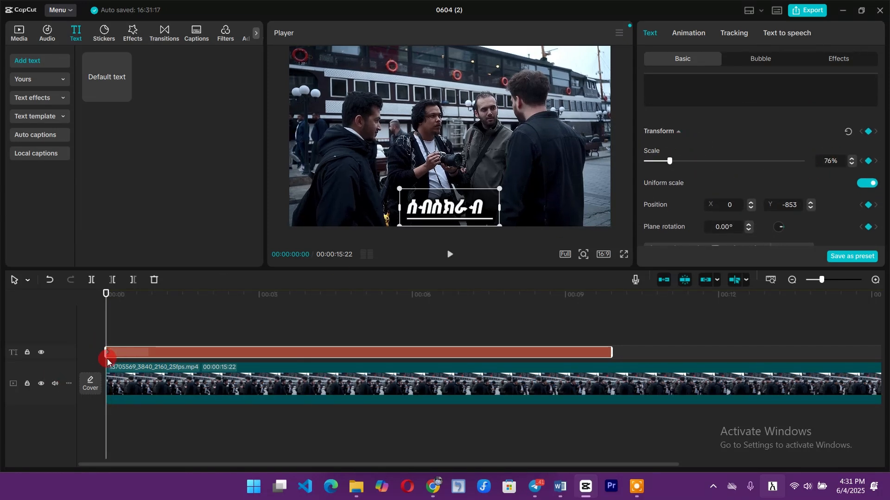
- Set the text clip's scale to 100% at 00:00:04:00 to add a second scale keyframe, and return the playhead to the start
scroll(105, 355, up, 3)
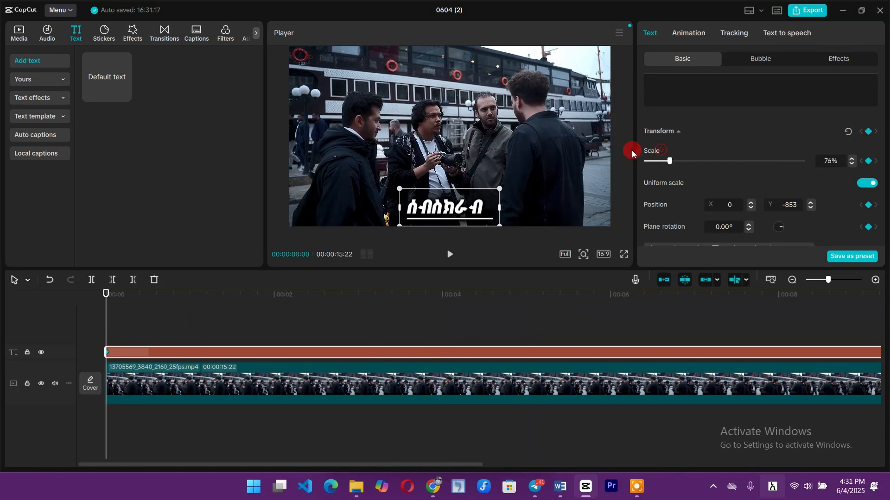
double_click(828, 162)
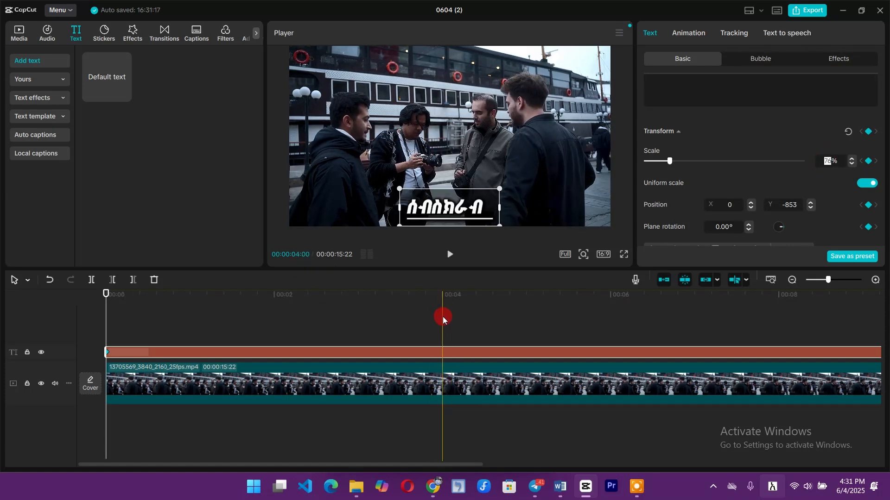
click(442, 355)
click(442, 342)
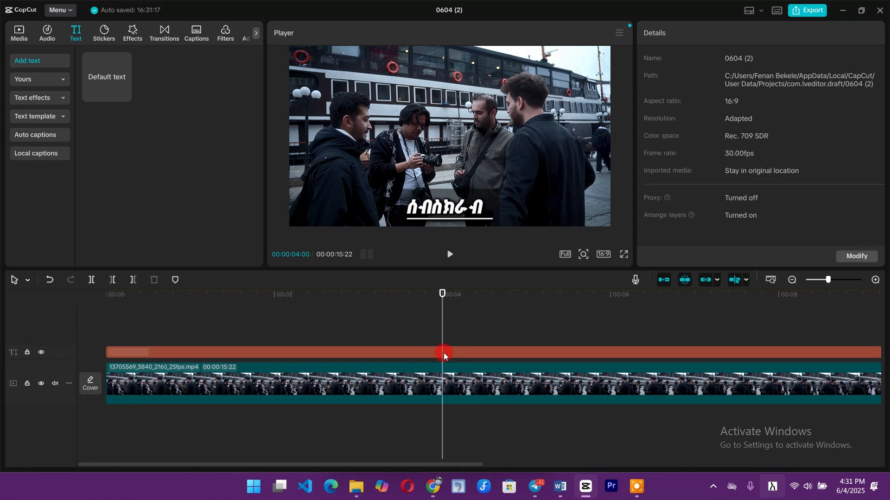
click(444, 353)
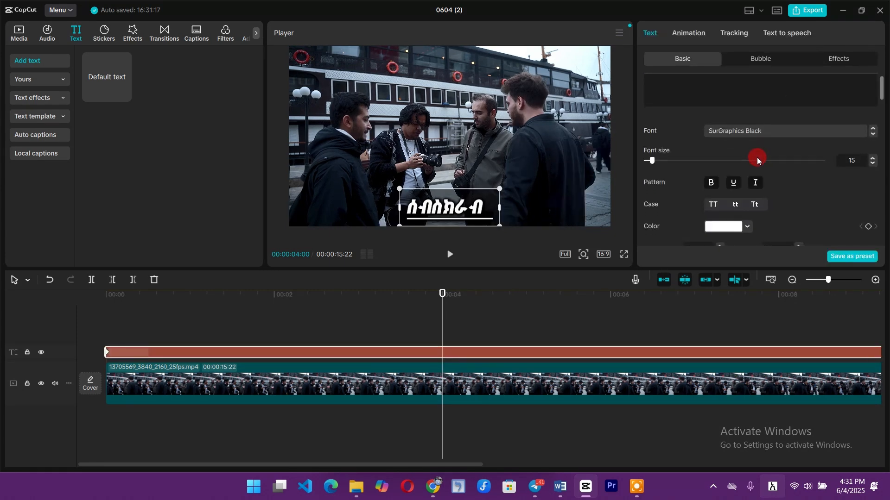
scroll(757, 157, down, 5)
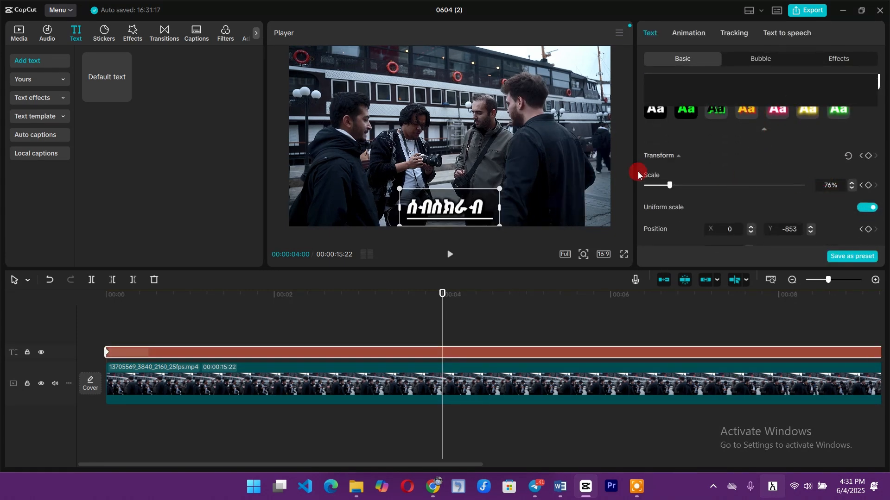
click(832, 188)
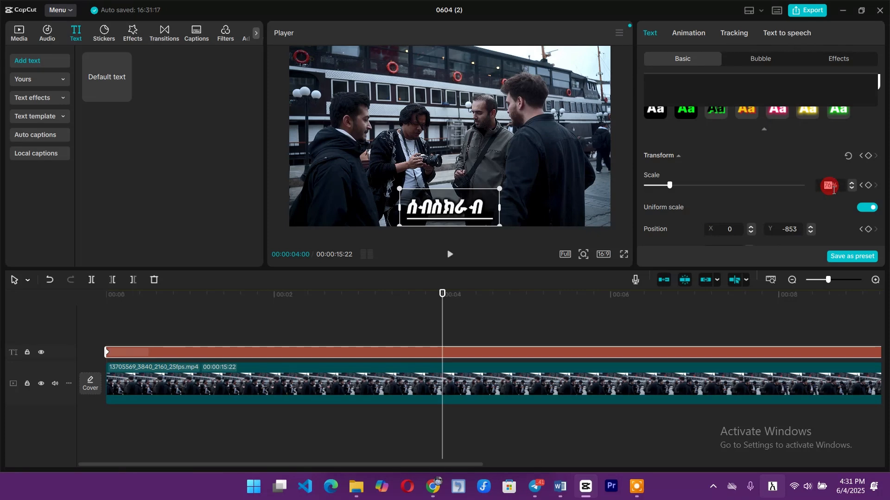
key(Return)
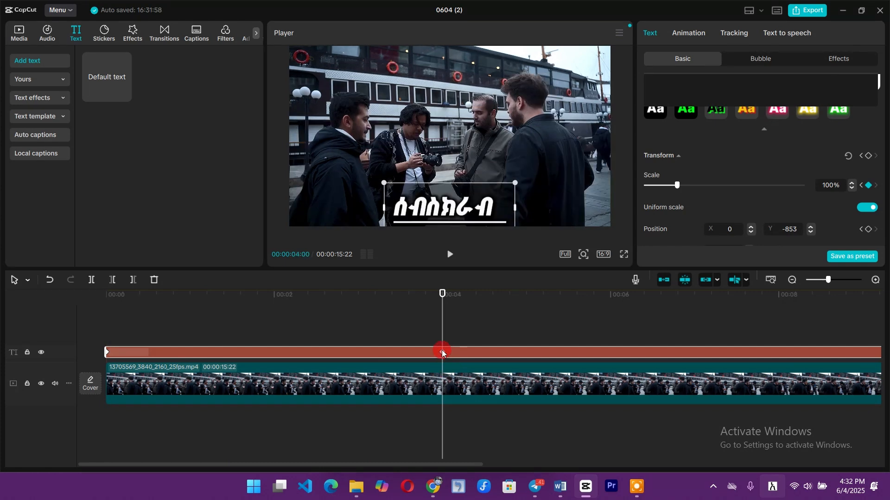
click(90, 321)
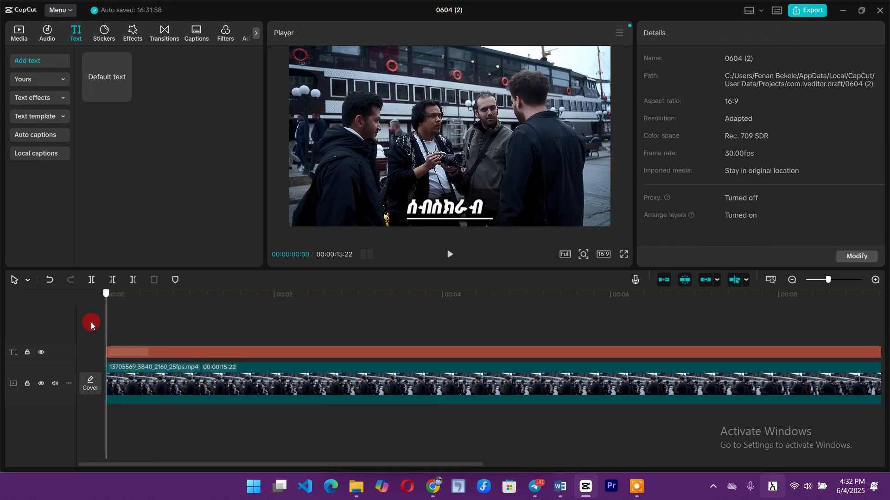
- Play the video from the start past the second keyframe to preview the scale animation, and select the text clip
key(space)
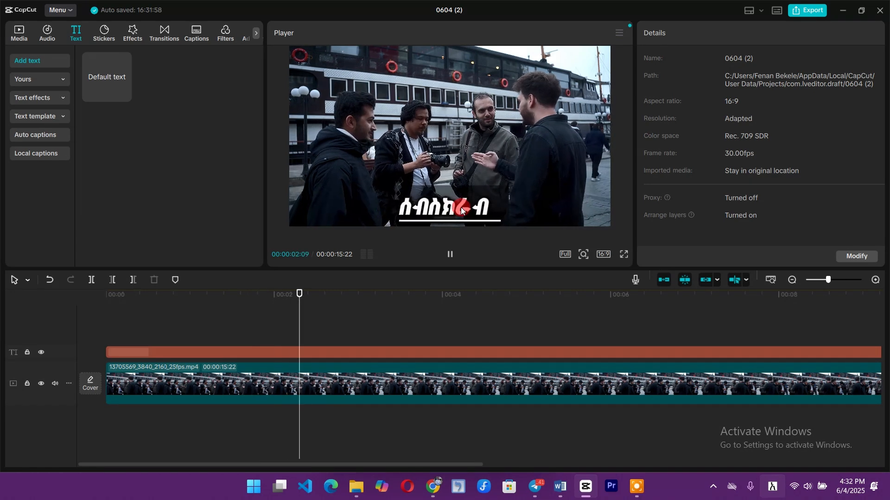
click(418, 354)
key(space)
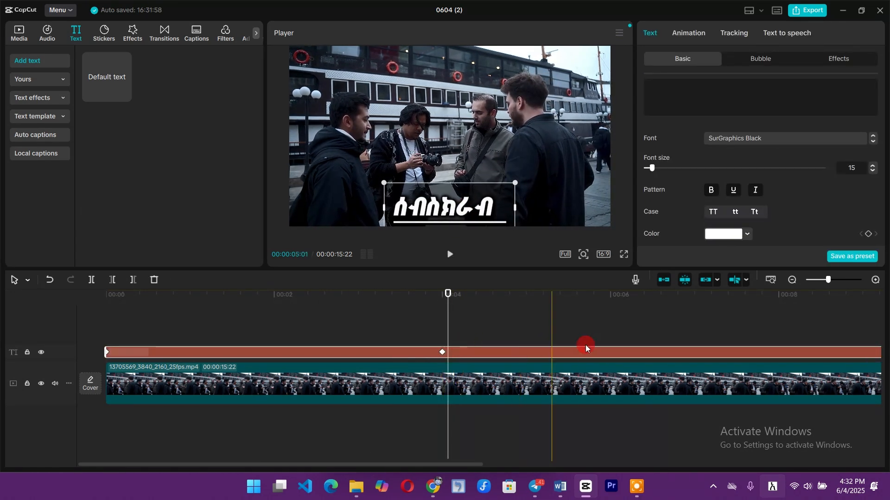
- Add a third Transform keyframe to the text clip at 00:00:04:02 and set its scale to 20%
scroll(829, 143, down, 2)
scroll(826, 147, down, 1)
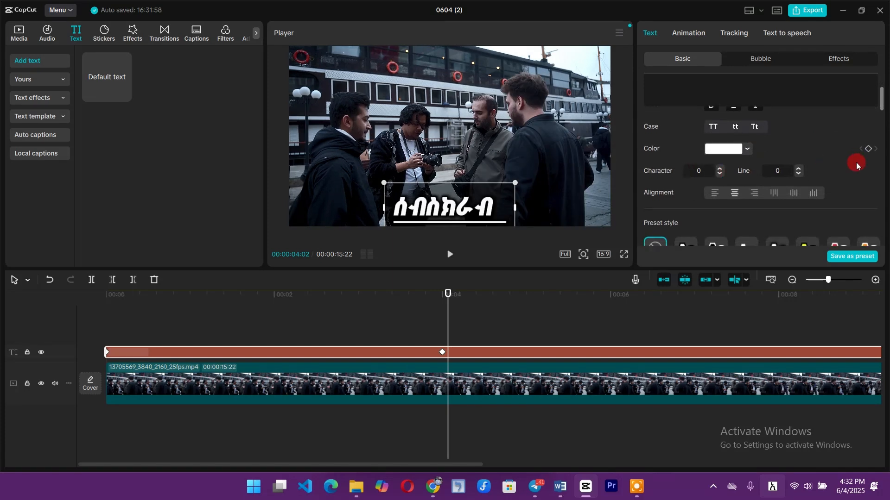
scroll(782, 182, down, 4)
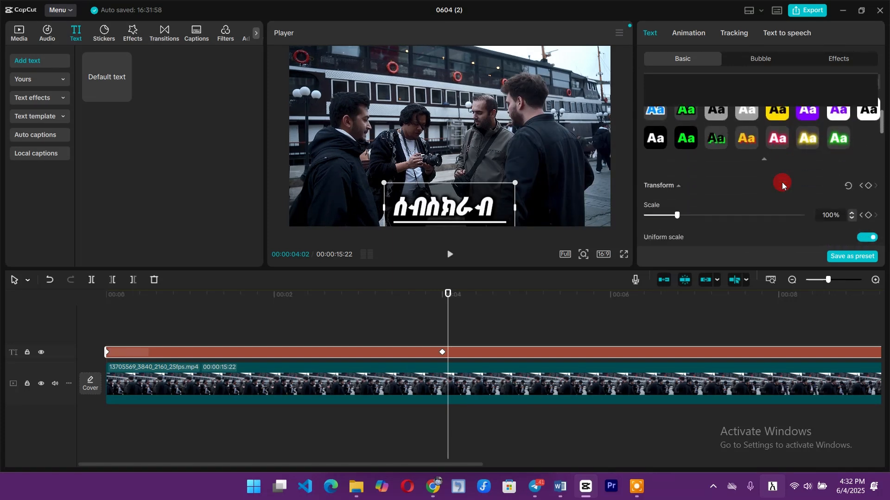
click(869, 137)
click(833, 165)
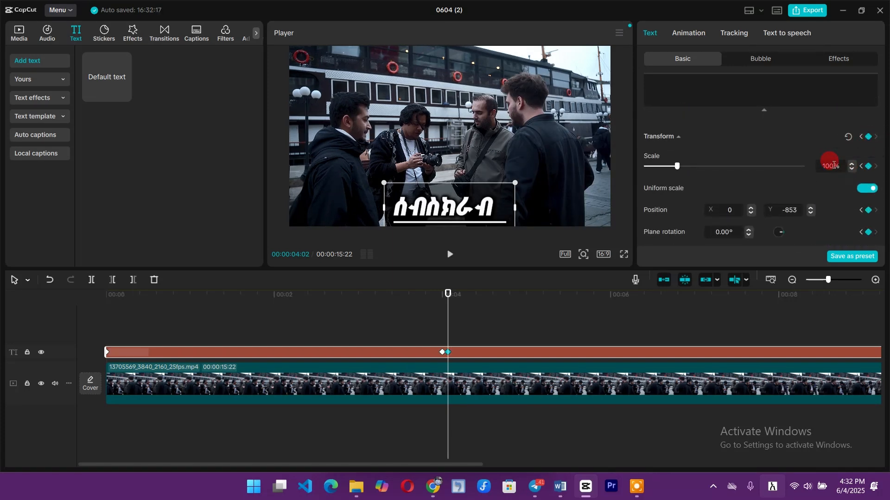
text(2)
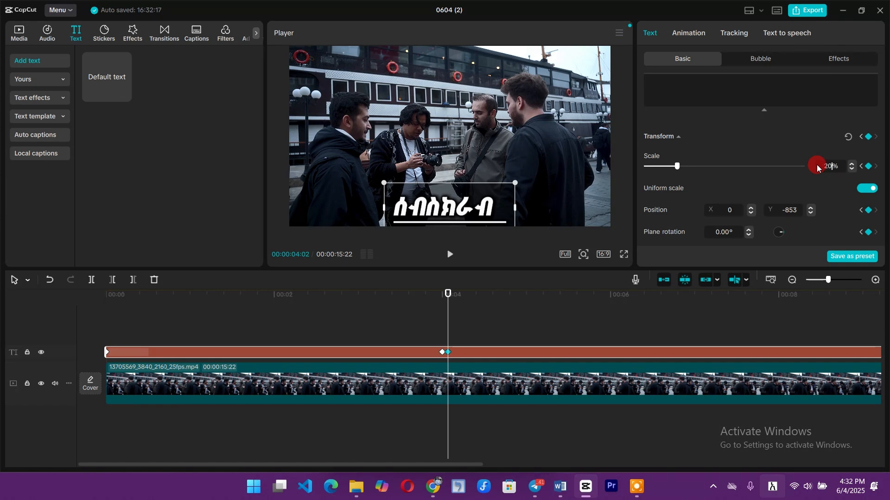
text(0)
key(Return)
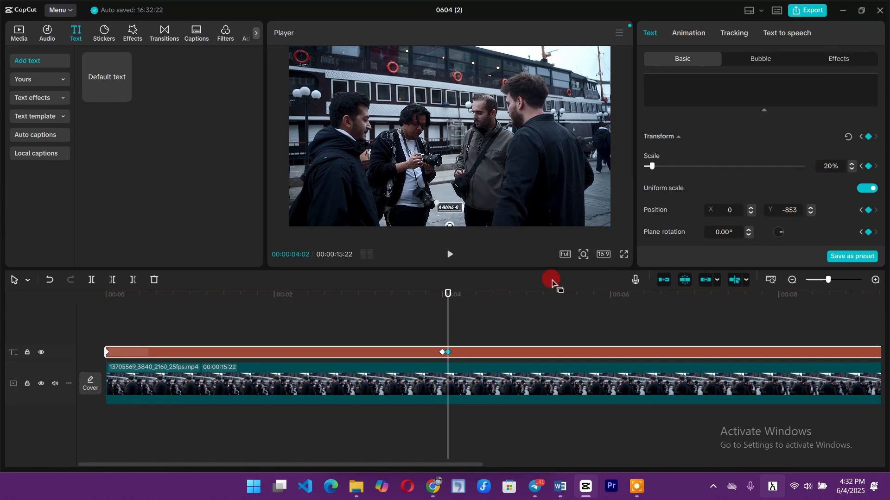
- Move the text clip's third keyframe along the timeline to about 00:00:08:00
click(416, 318)
key(space)
key(space)
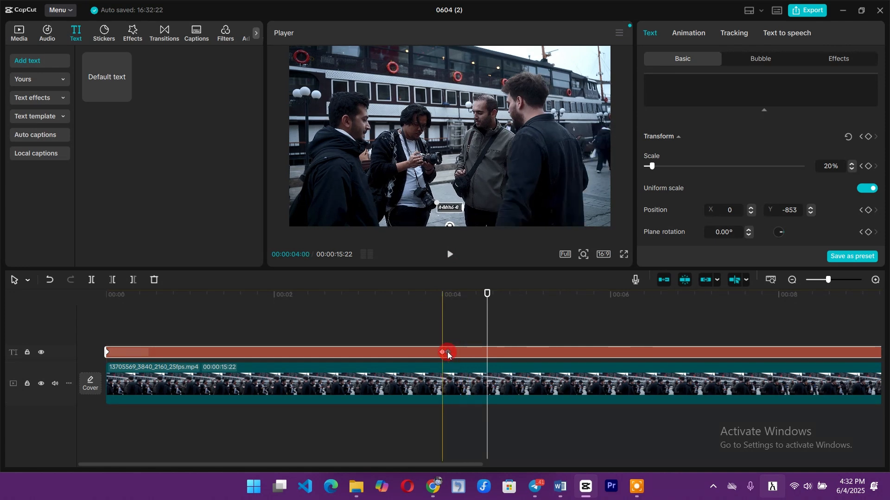
drag(447, 353, 779, 351)
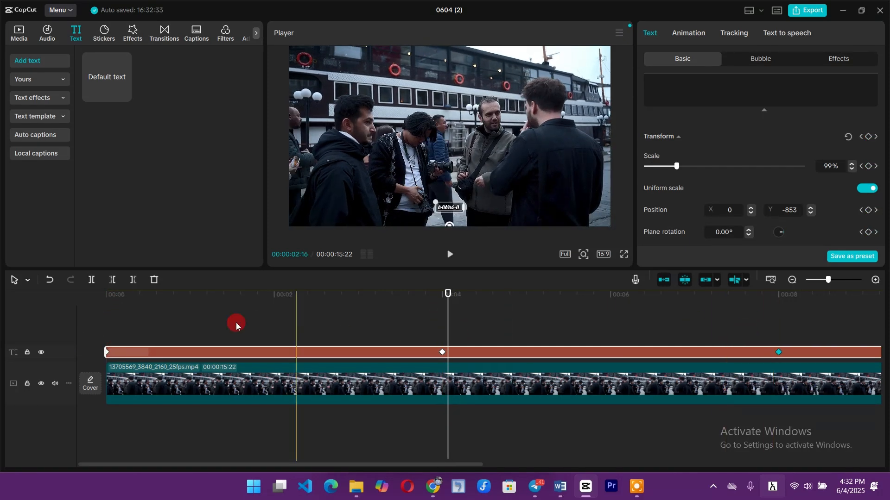
- Play the video from the start through all three Transform keyframes to preview the text growing and shrinking
click(101, 298)
key(space)
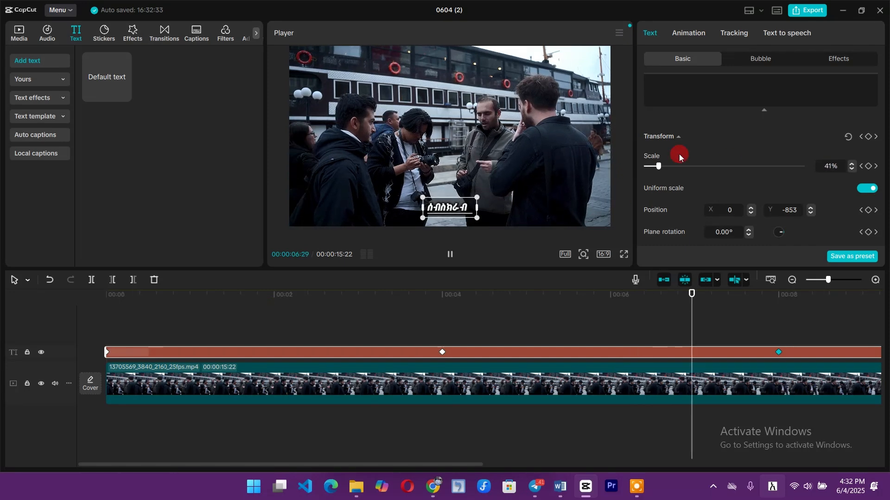
key(space)
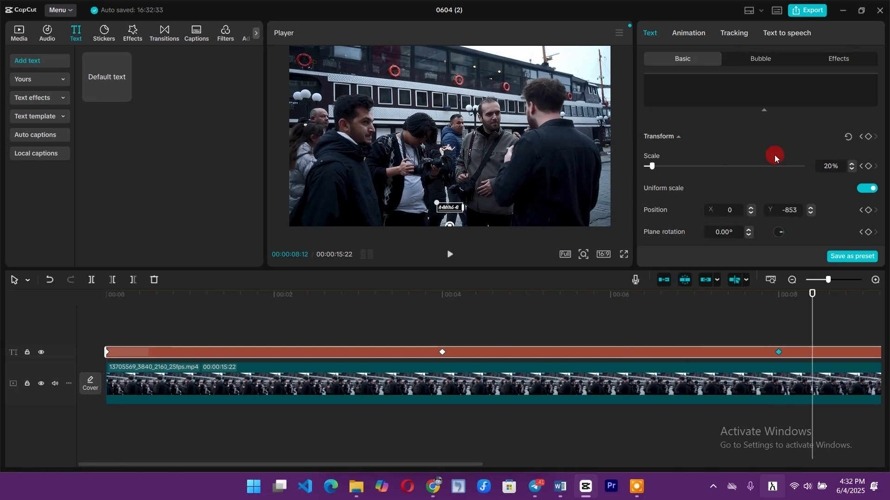
- Delete all the Transform keyframes from the text clip
scroll(771, 151, down, 1)
scroll(769, 333, down, 3)
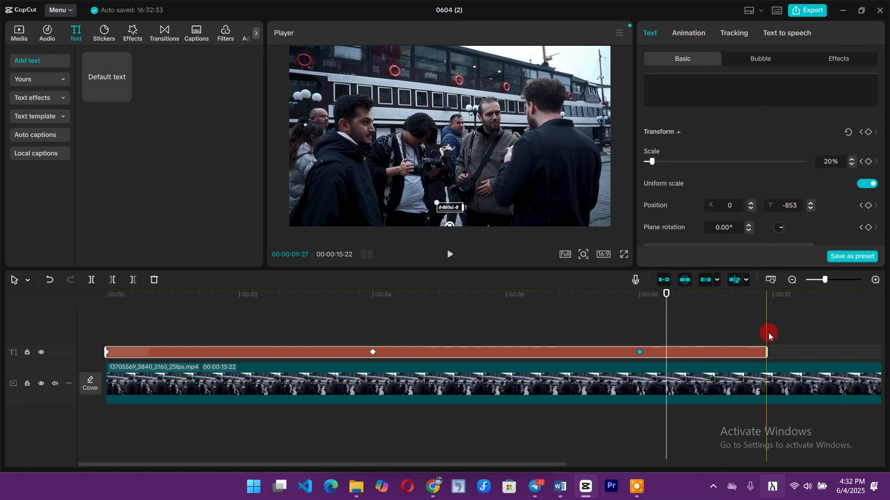
scroll(652, 334, down, 1)
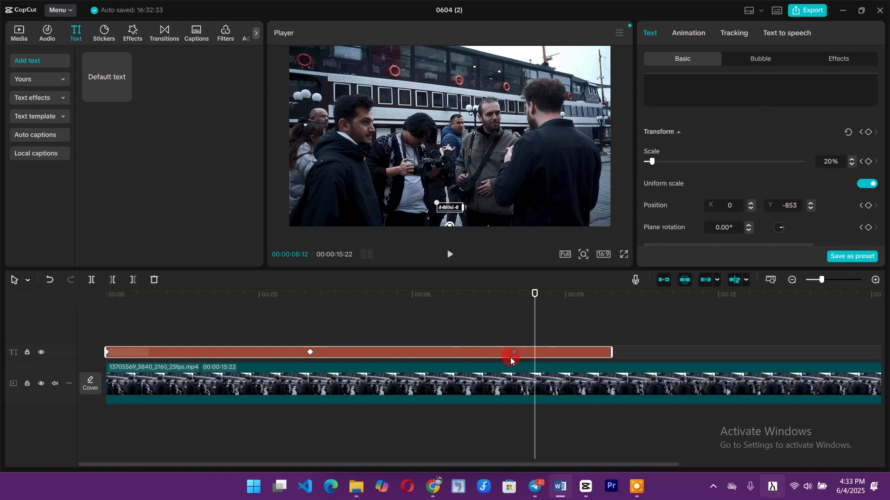
click(513, 353)
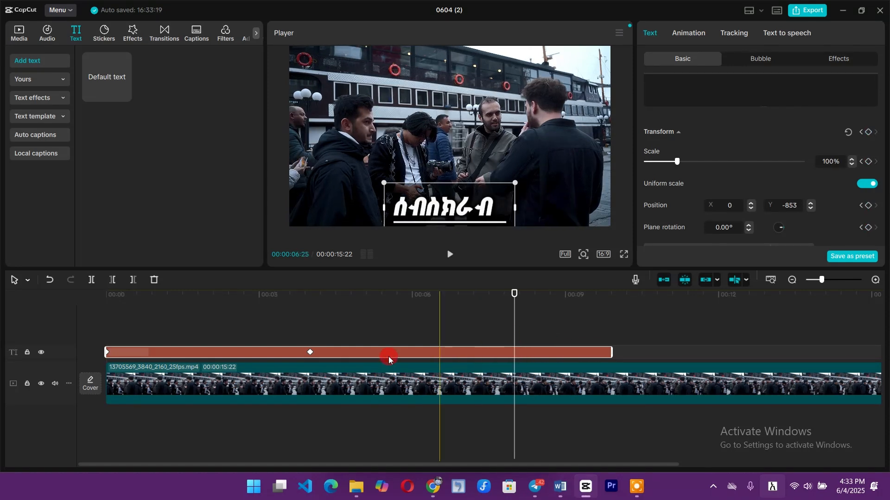
click(310, 354)
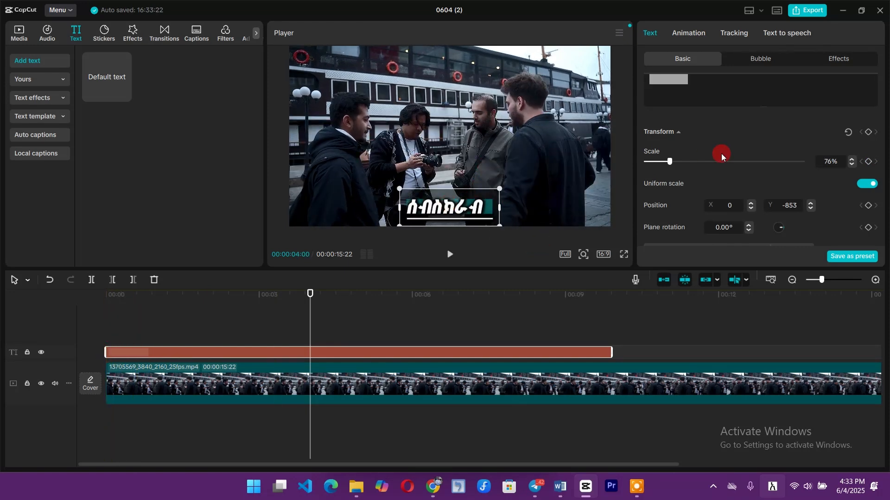
- Replace the Amharic text with "subscribe" and shorten the text clip to just under 2 seconds
key(BackSpace)
text(s)
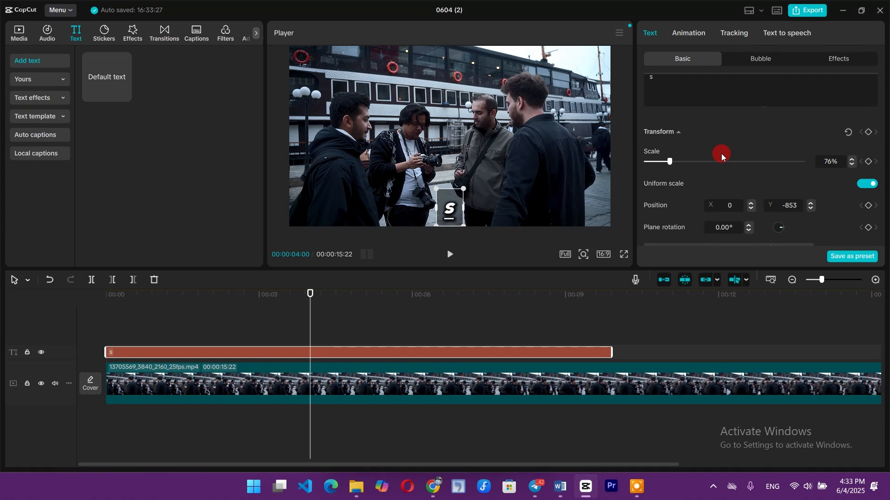
text(ubscribe)
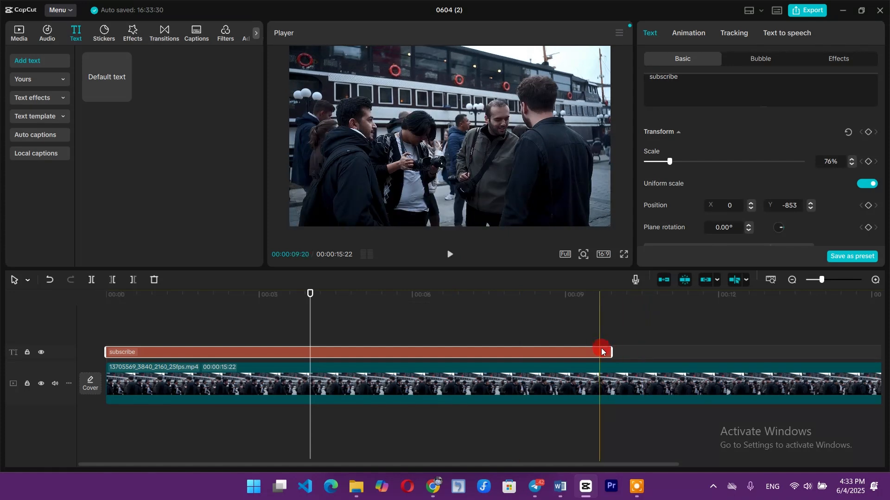
drag(603, 352, 186, 353)
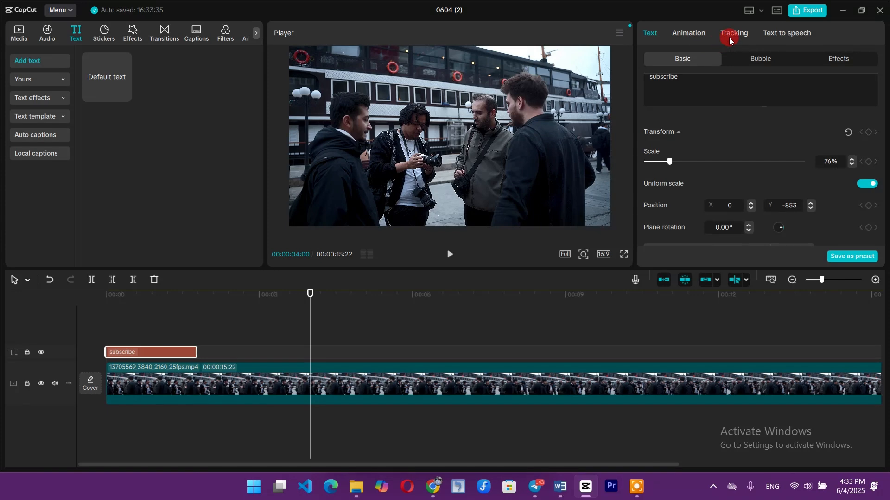
- Browse the text-to-speech voices for the text clip across the Trending, Male, Female, Character and language categories
click(782, 34)
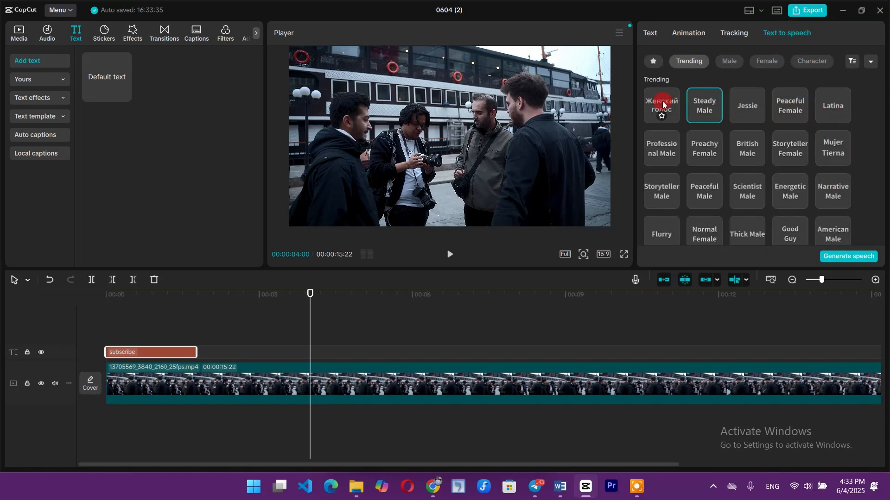
scroll(706, 105, down, 1)
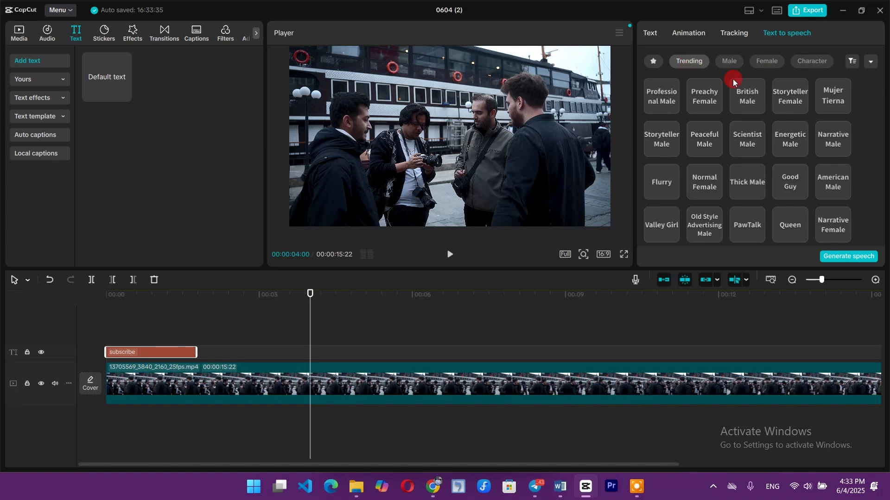
click(727, 62)
click(767, 61)
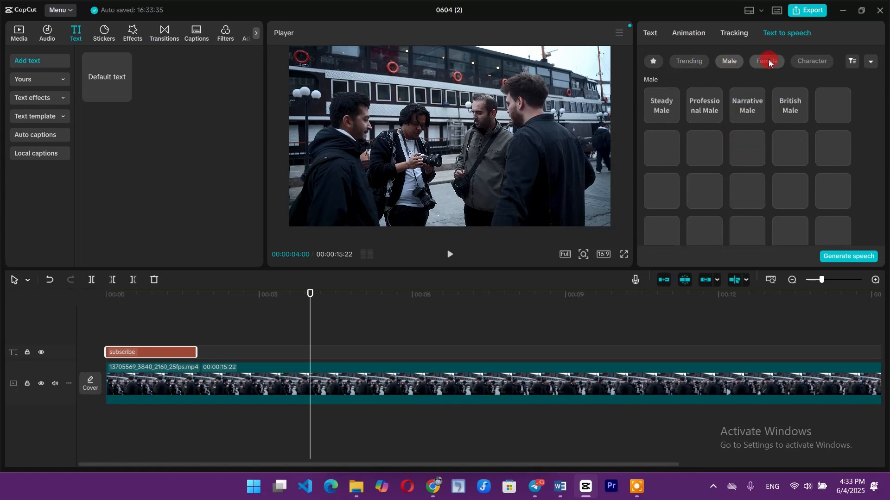
click(813, 66)
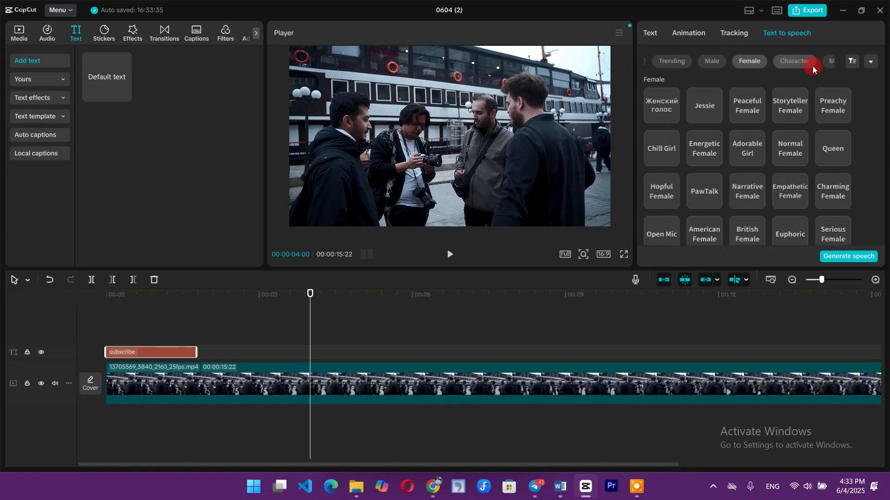
click(789, 63)
click(787, 62)
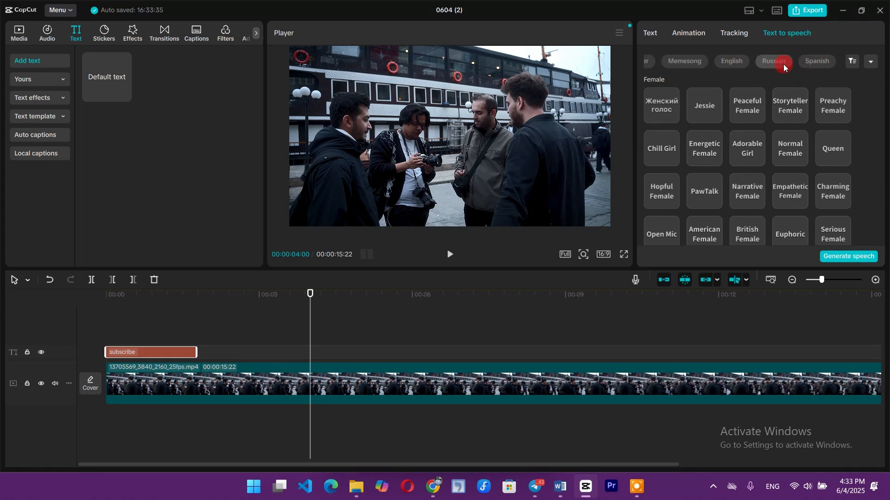
scroll(828, 68, up, 3)
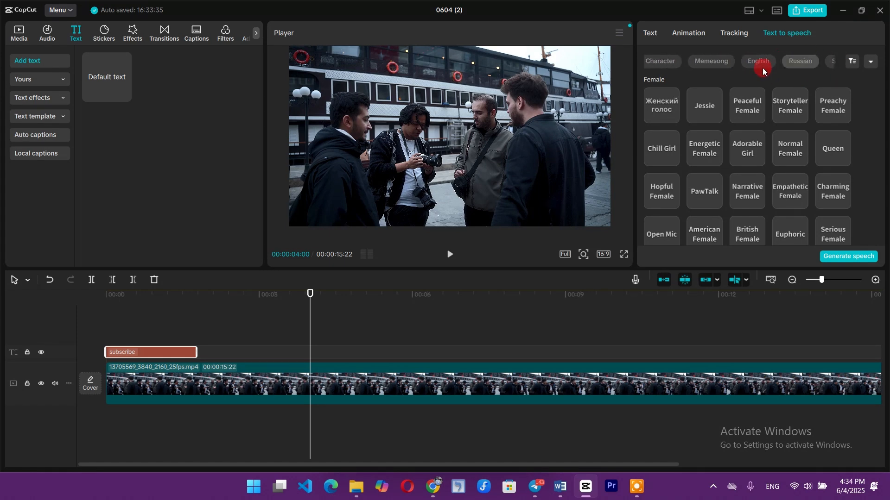
scroll(733, 63, up, 3)
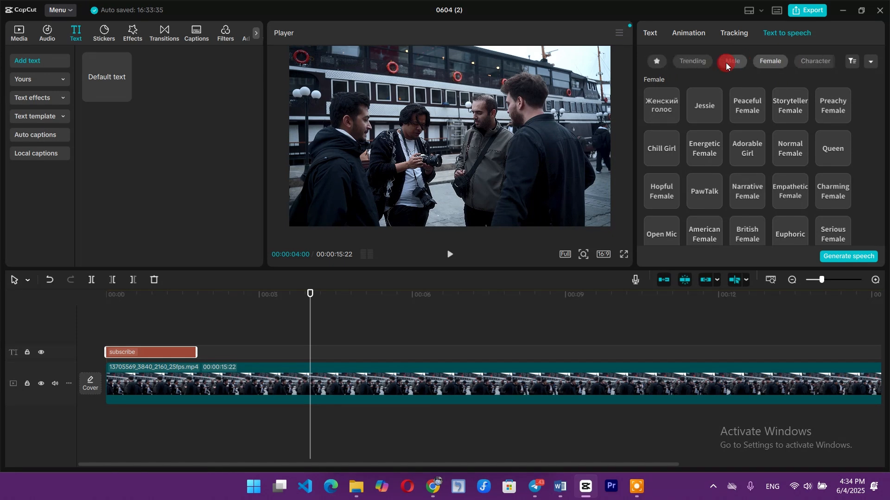
- Preview the Trending text-to-speech voice "Женский голос" and return the playhead to the start
click(697, 64)
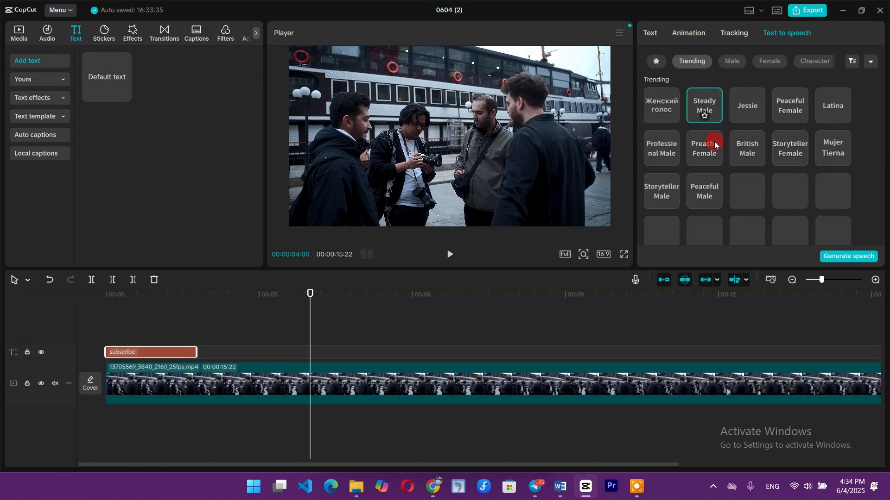
click(662, 104)
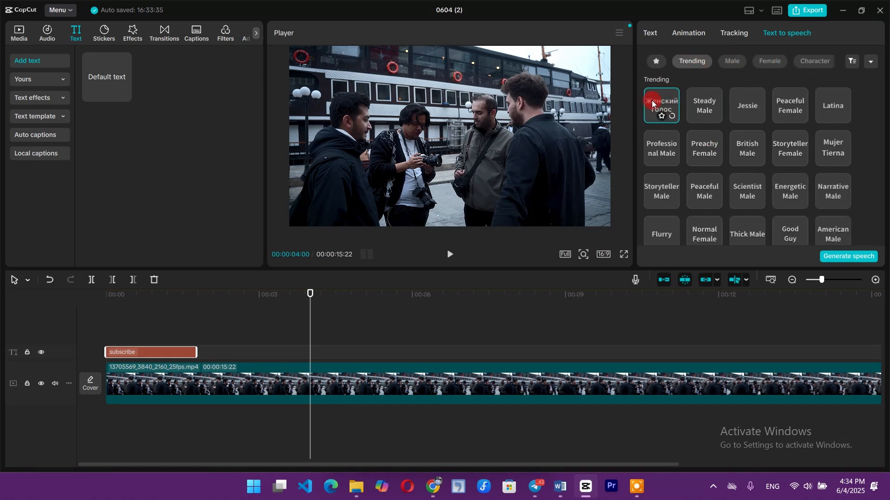
click(104, 320)
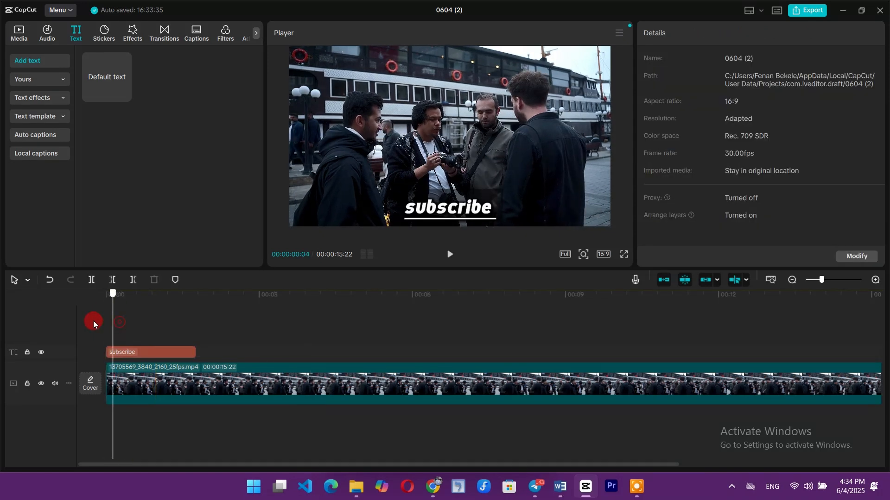
- Check the system sound volume in the Windows quick settings and return to the video project
click(804, 488)
click(804, 487)
click(804, 487)
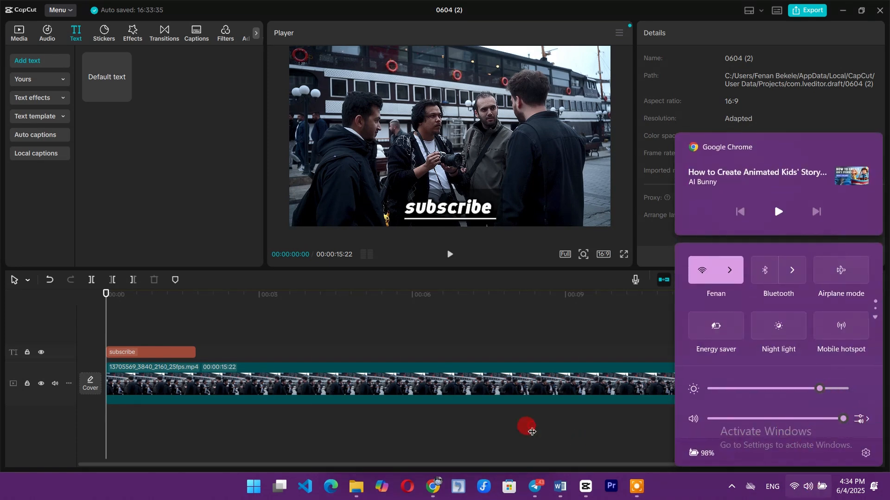
click(531, 423)
- Return the playhead to the start, reselect the "subscribe" text clip and choose the Steady Male text-to-speech voice
click(94, 318)
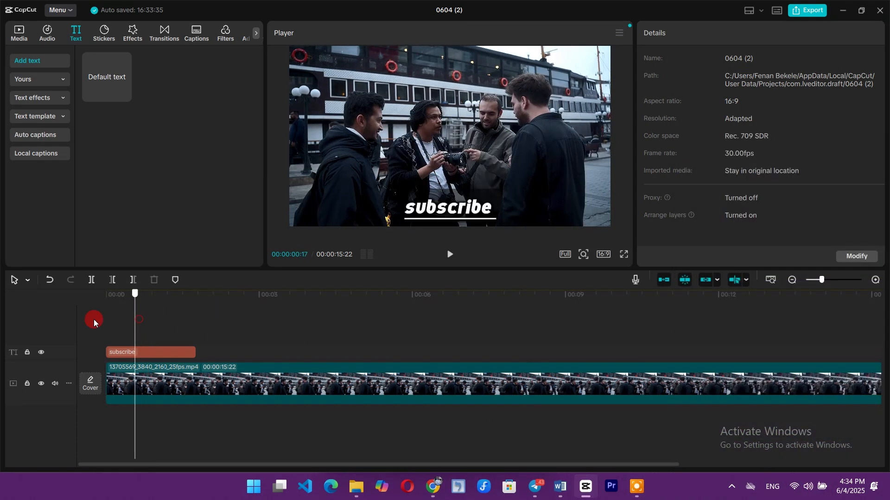
click(133, 352)
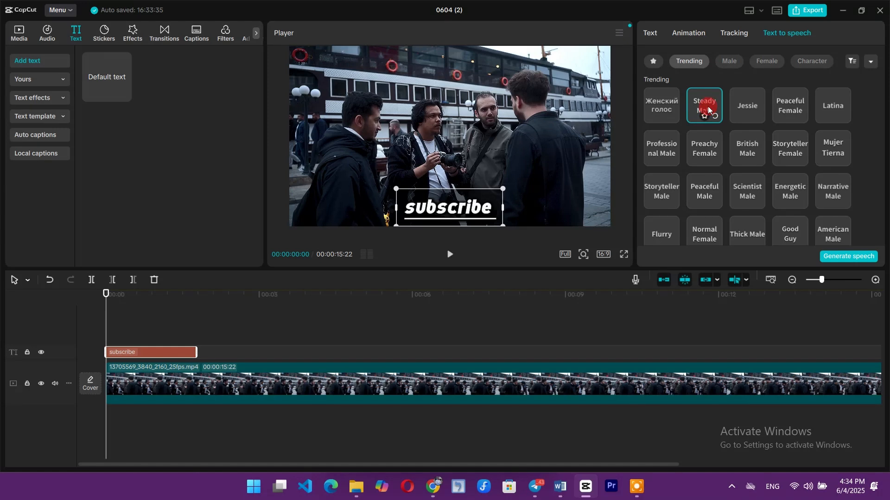